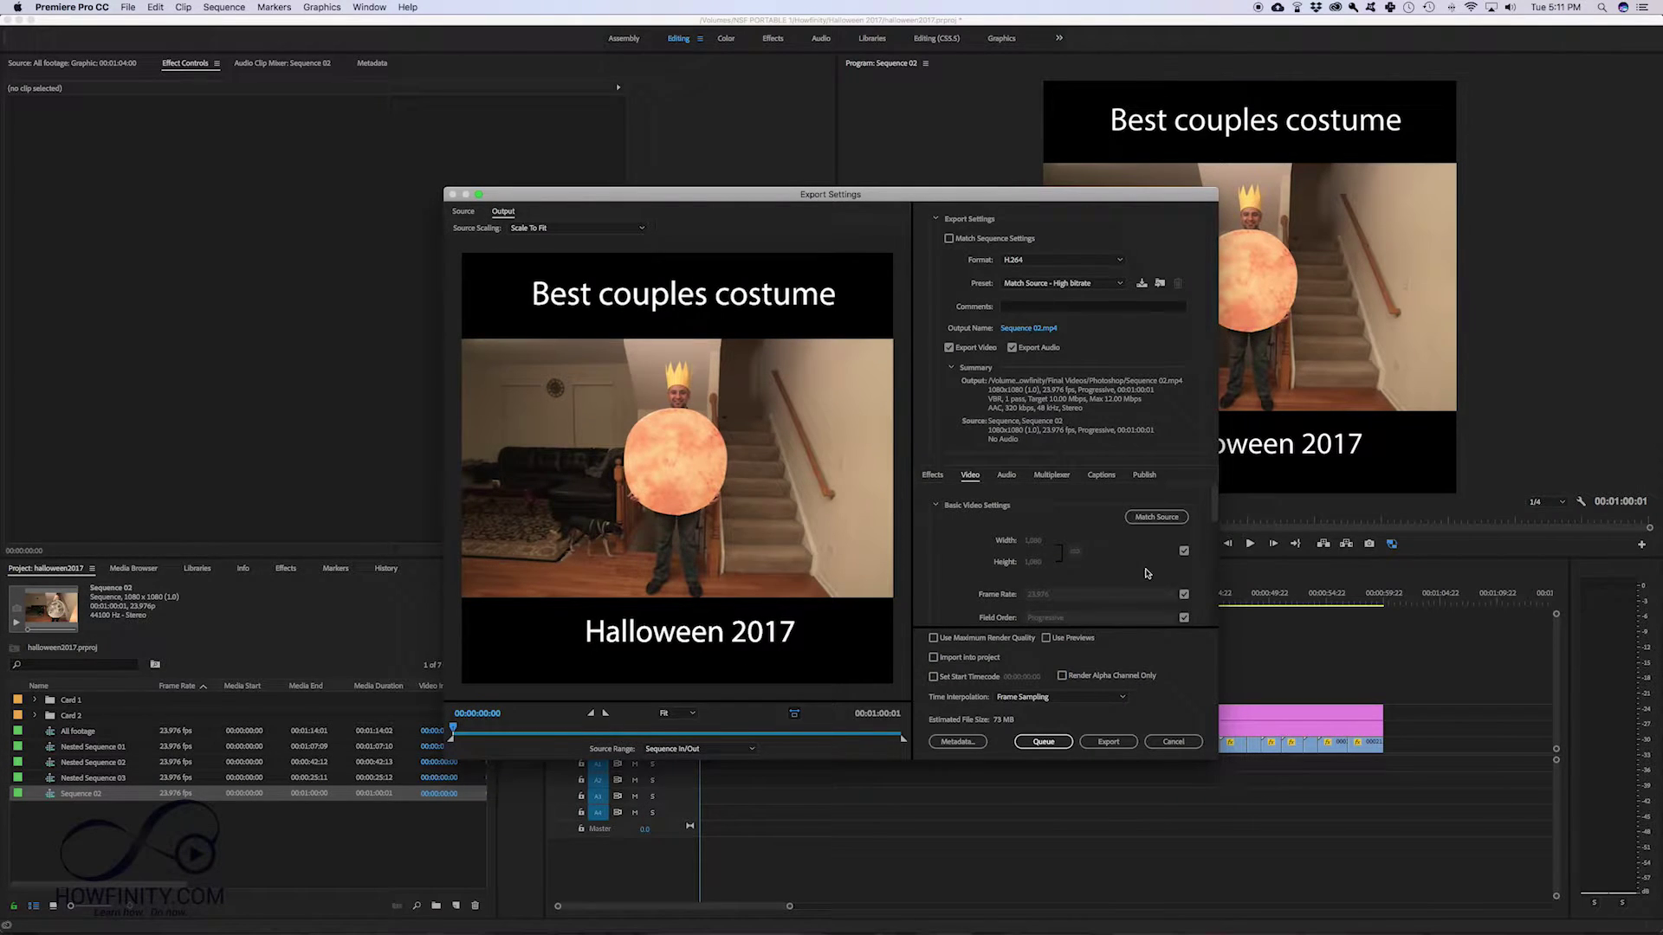
- Apply Match Source in the Export Settings dialog for the finished square video
click(1146, 520)
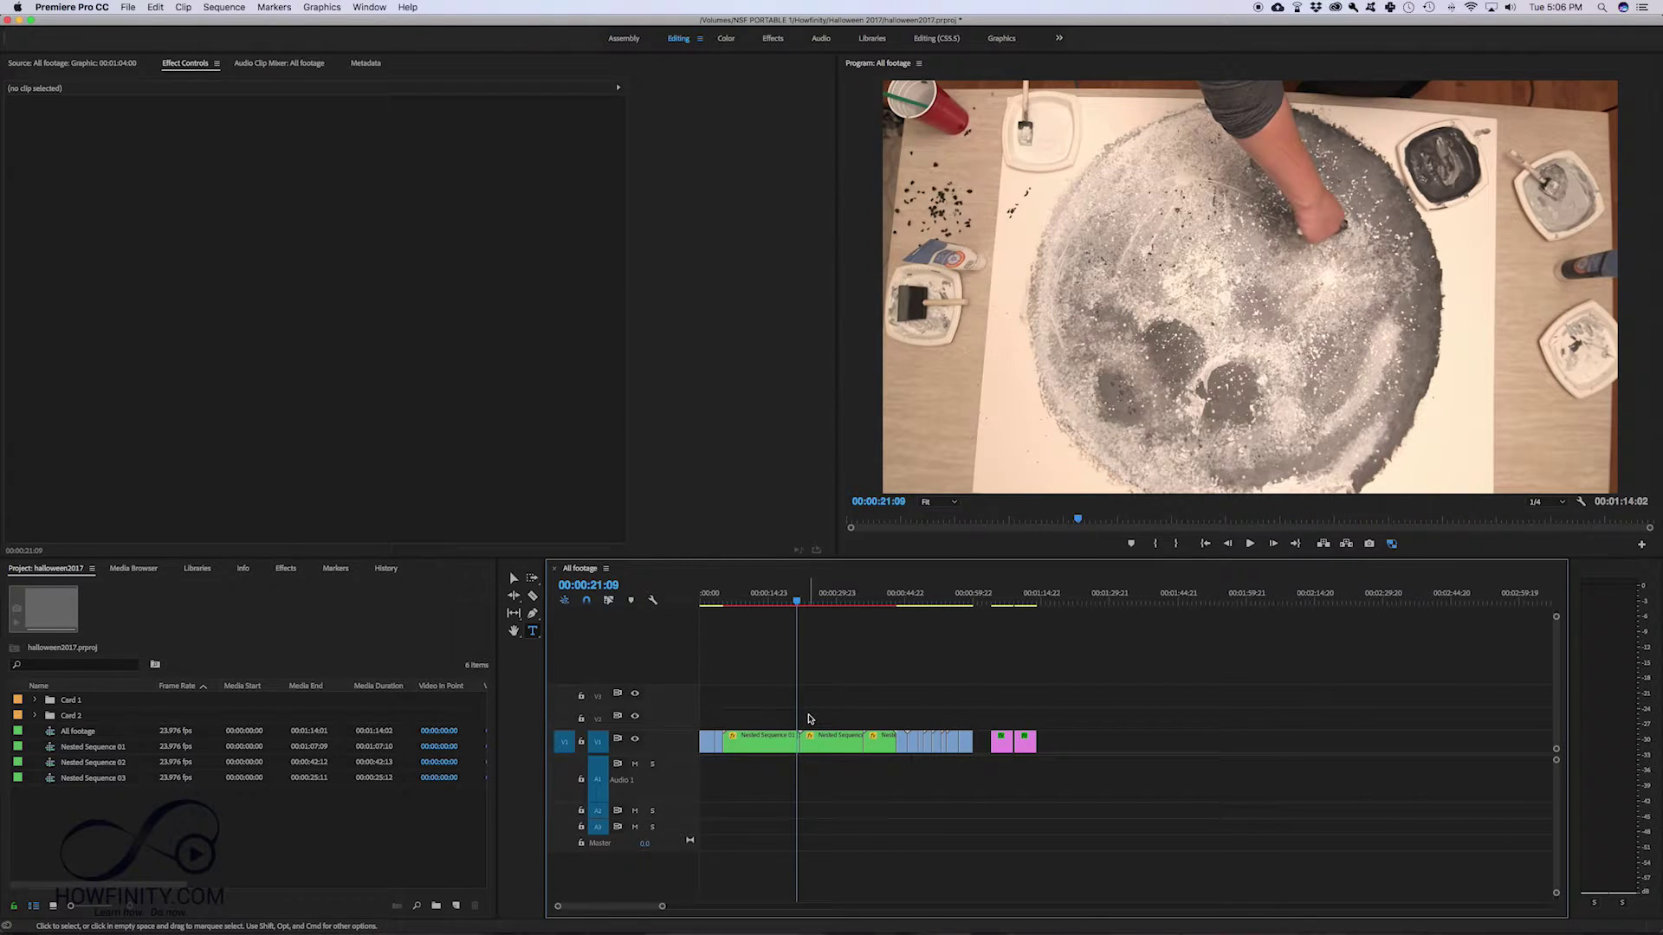
- Create a new sequence from the ARRI > 1080p > ARRI 1080p 23.976 preset
click(128, 7)
mouse_move(140, 23)
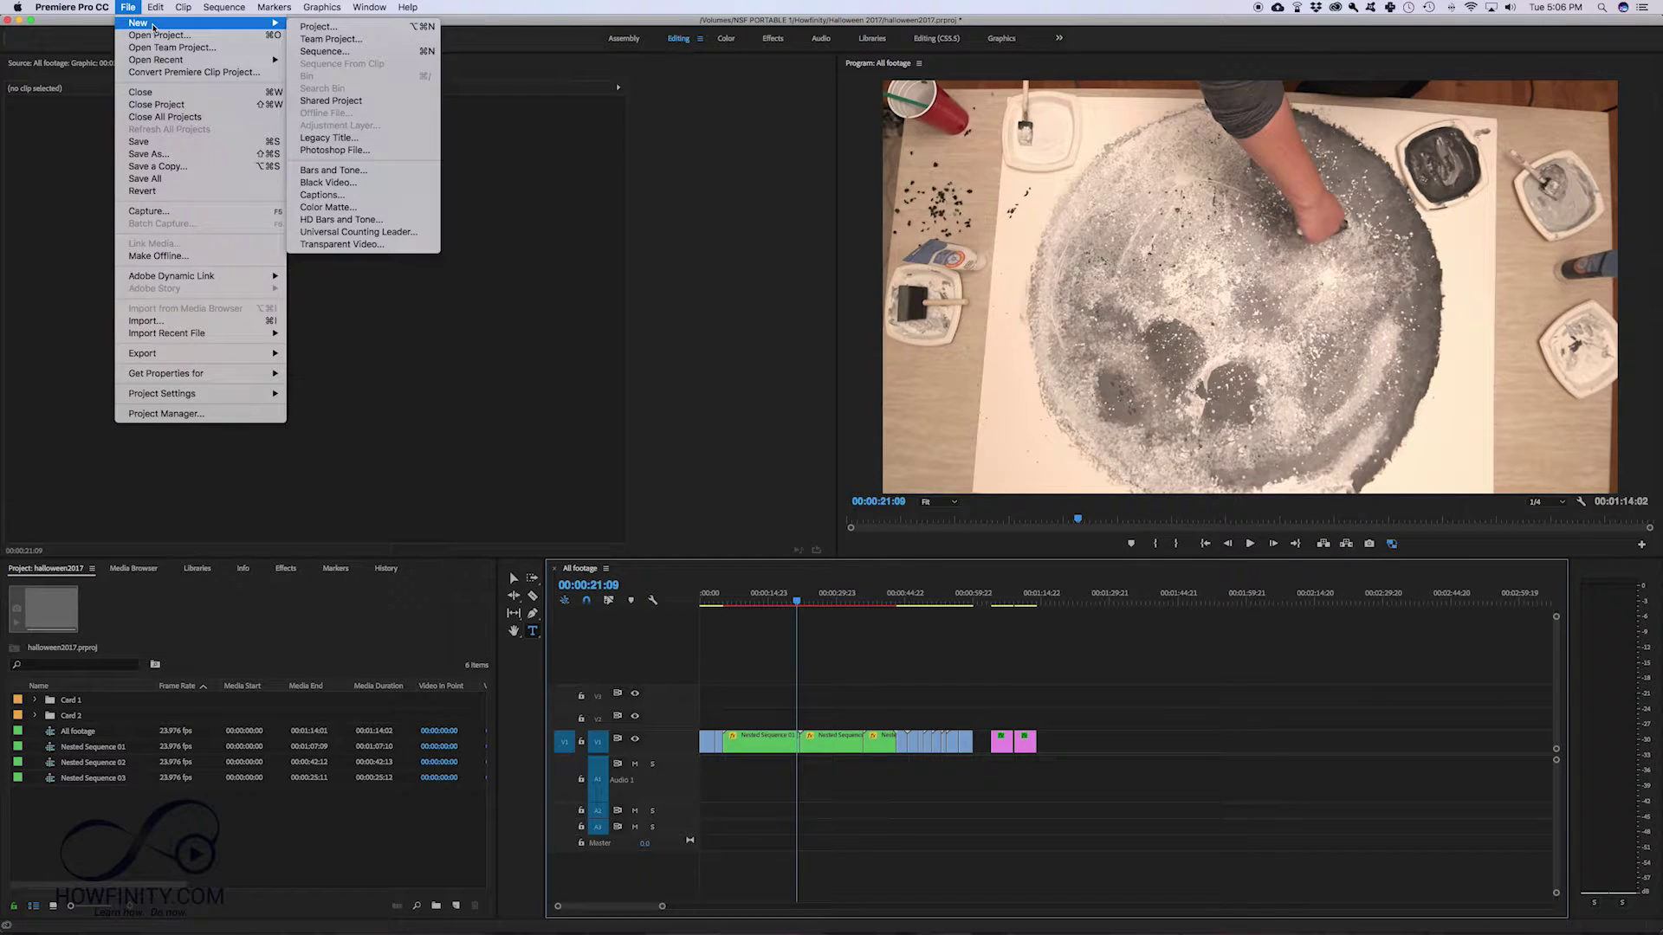
click(324, 50)
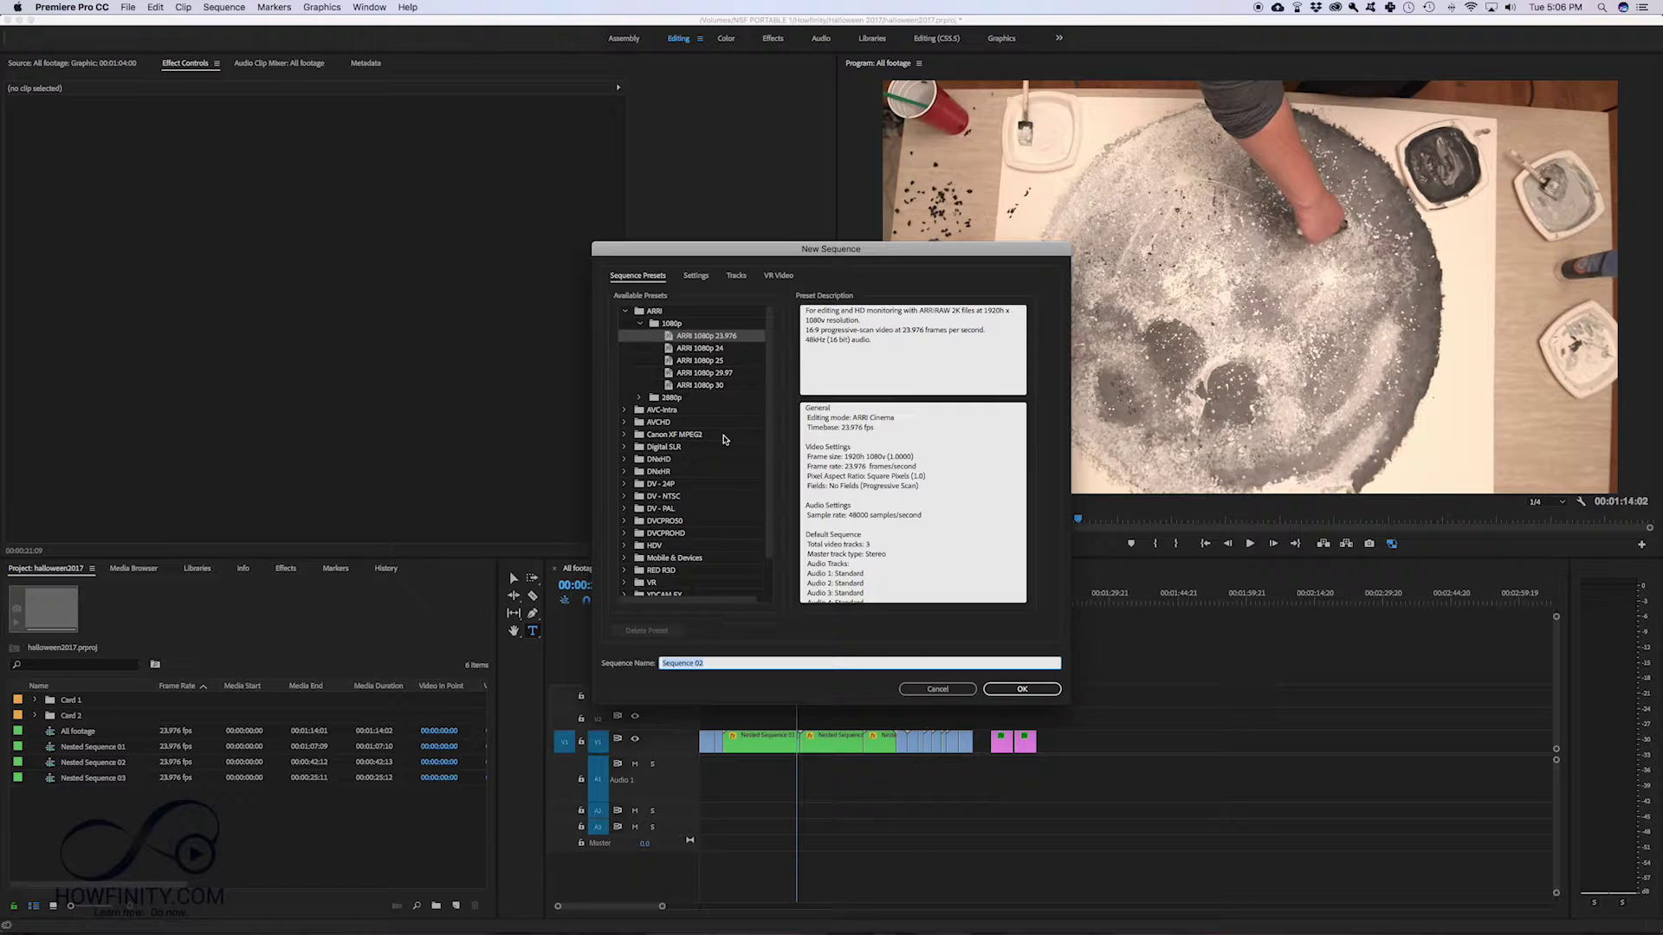
scroll(723, 439, down, 2)
scroll(723, 439, up, 1)
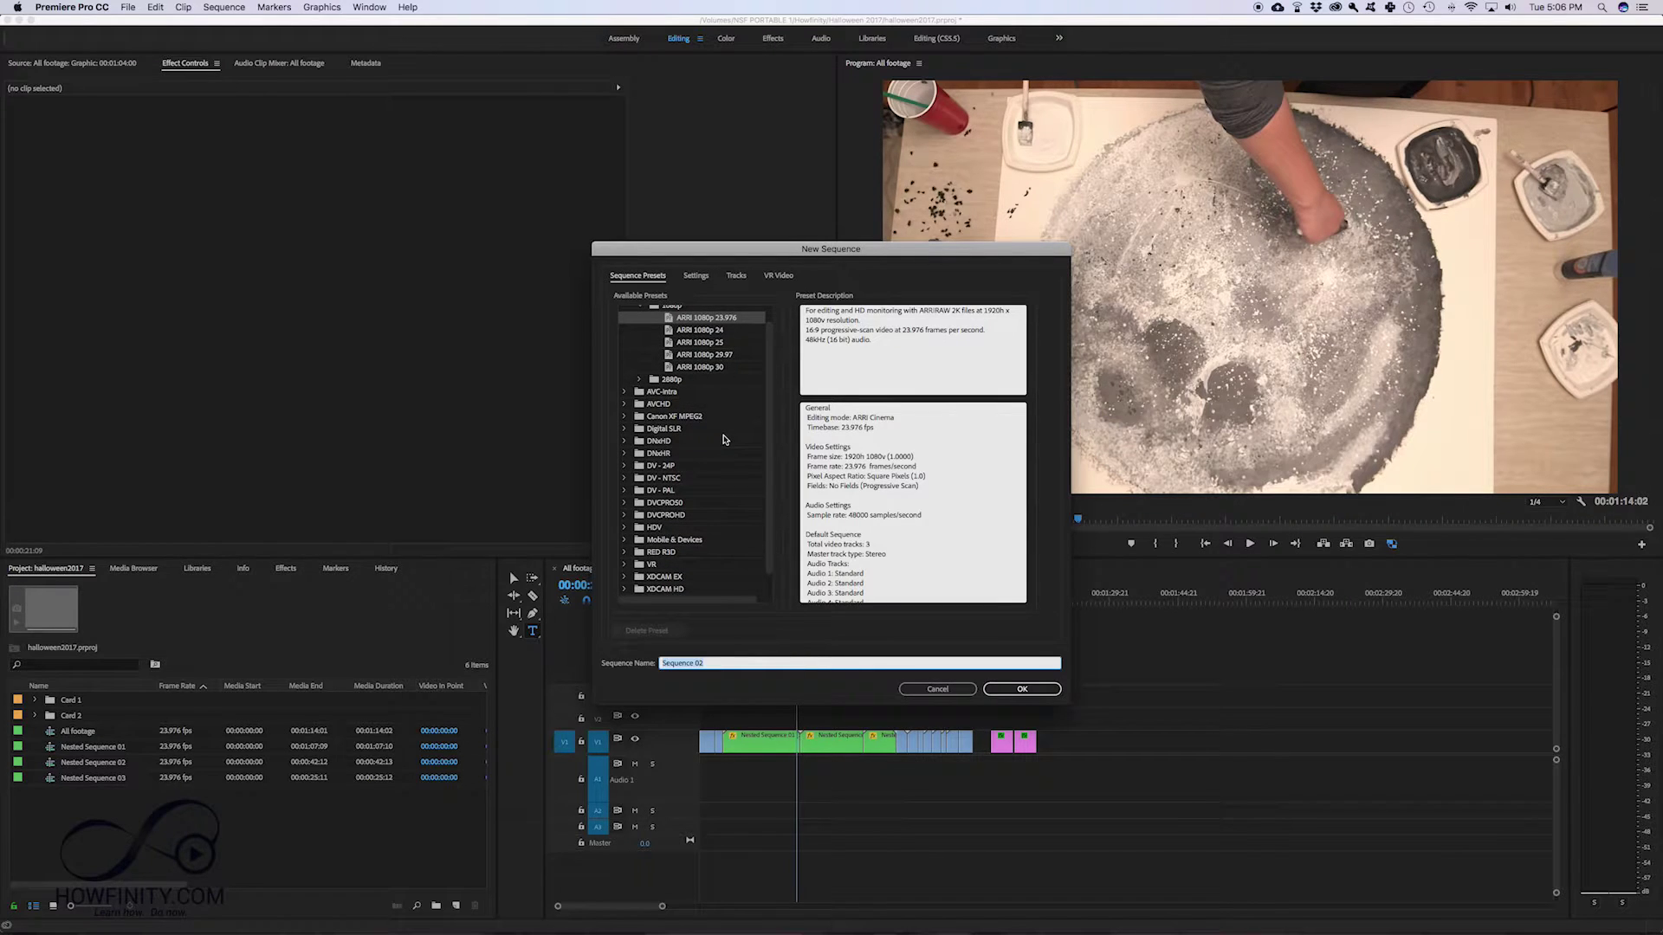
scroll(724, 440, up, 1)
scroll(724, 439, left, 1)
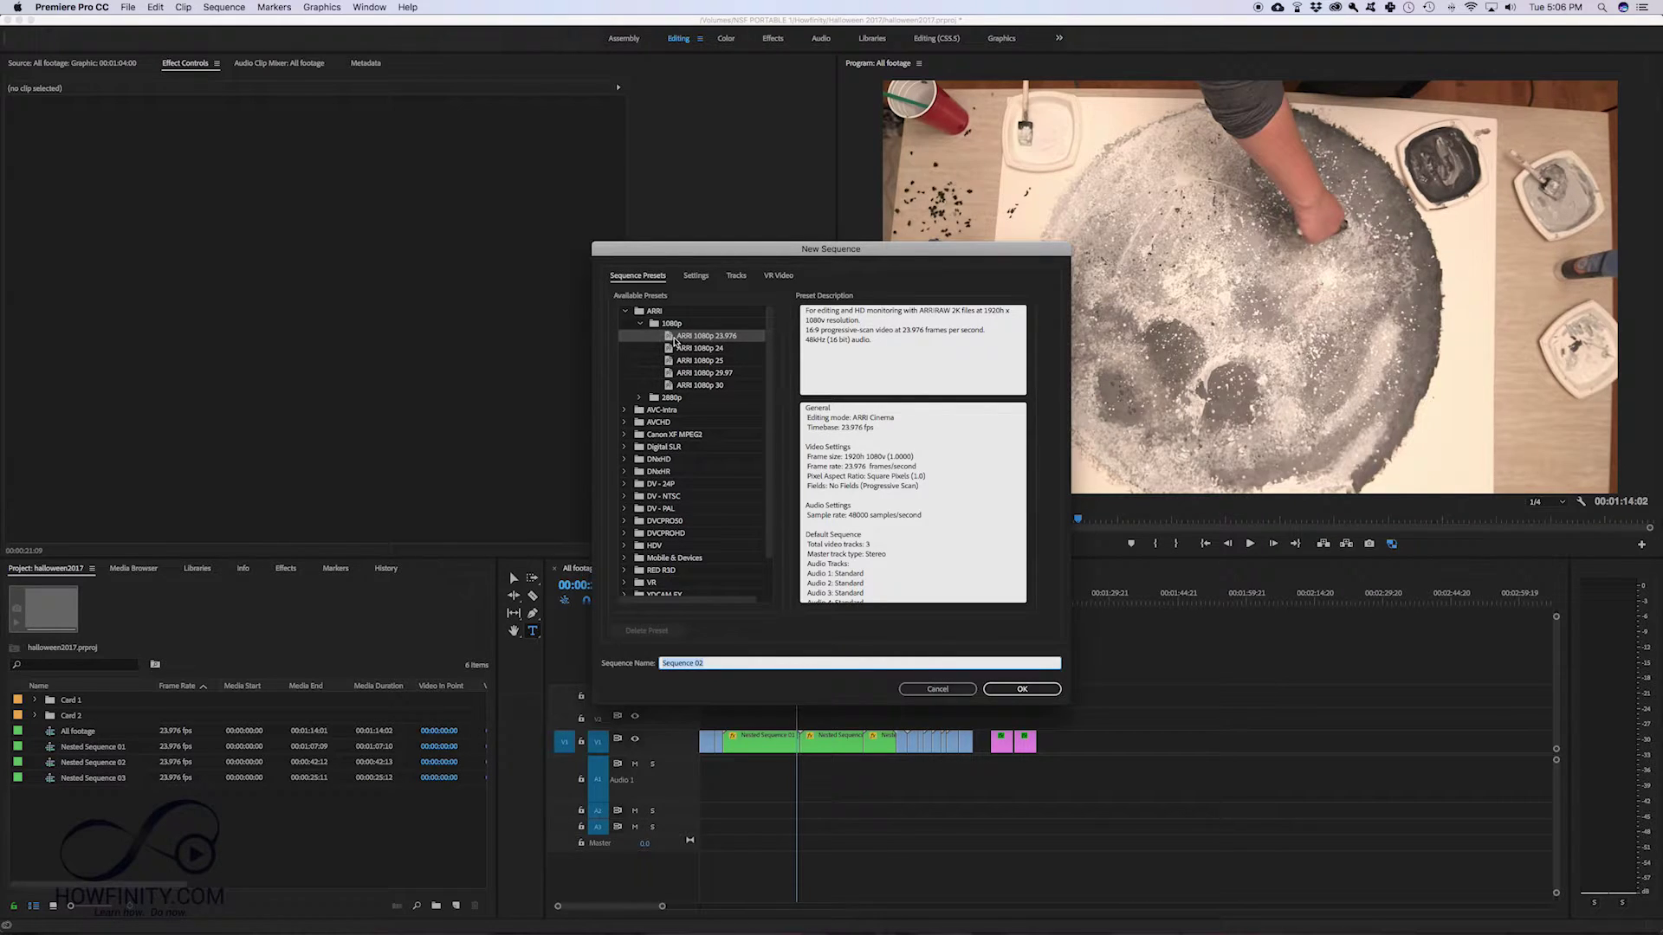
click(669, 339)
double_click(670, 340)
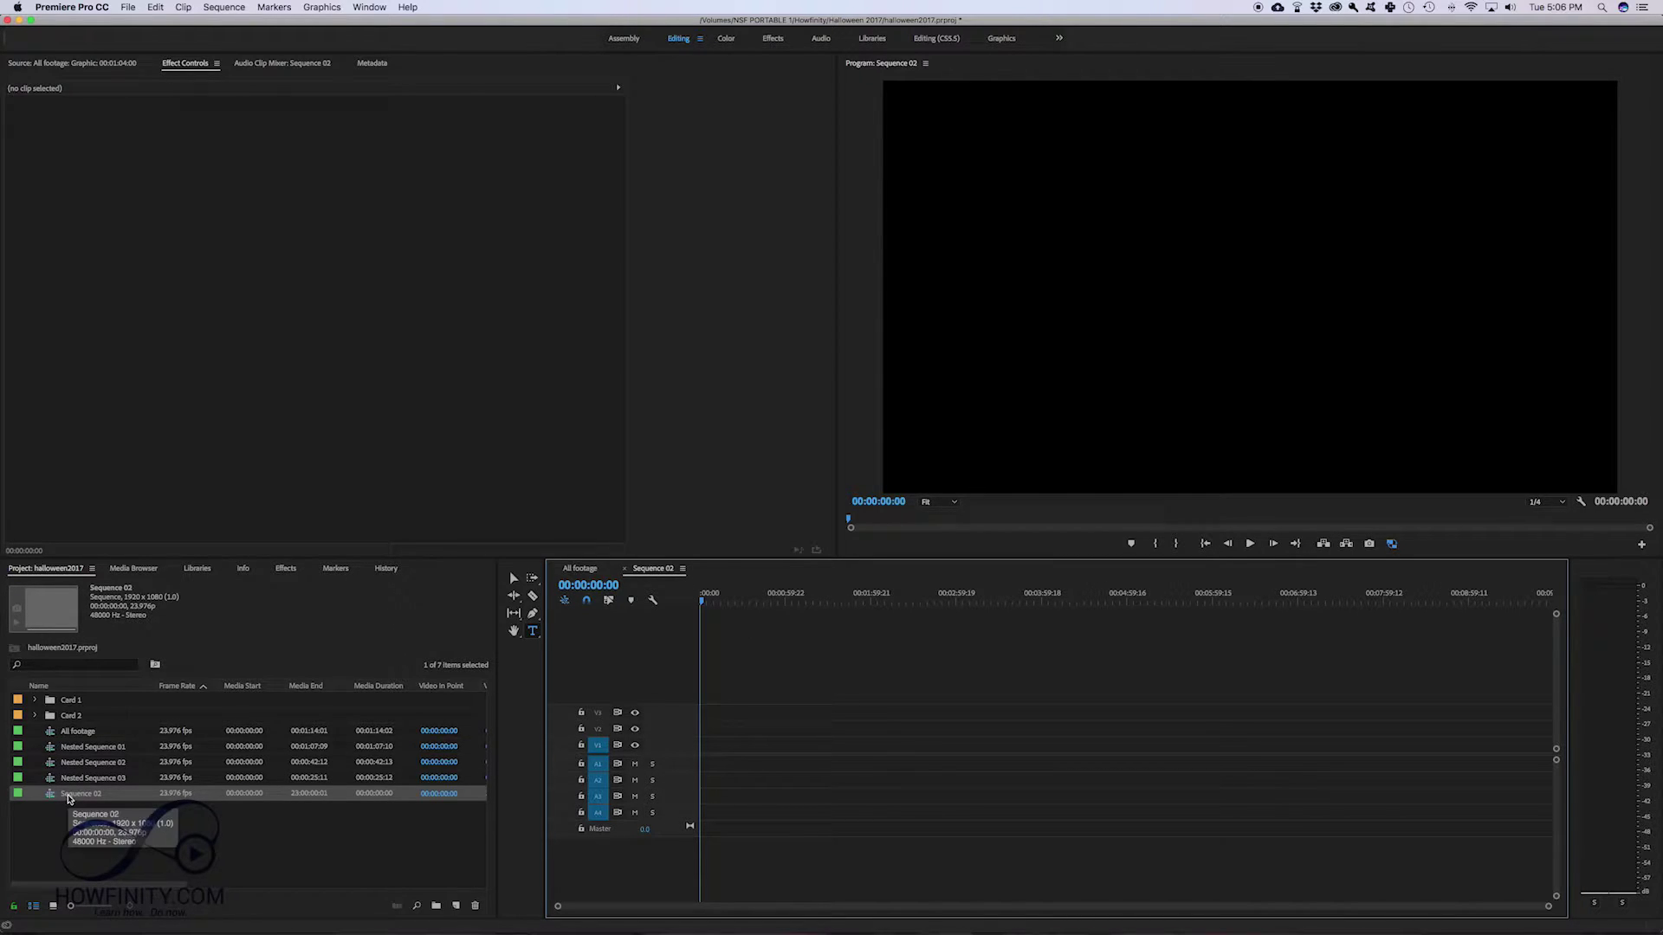
- Set Sequence 02's frame size to 1080 × 1080 and its audio sample rate to 44100 Hz
right_click(68, 797)
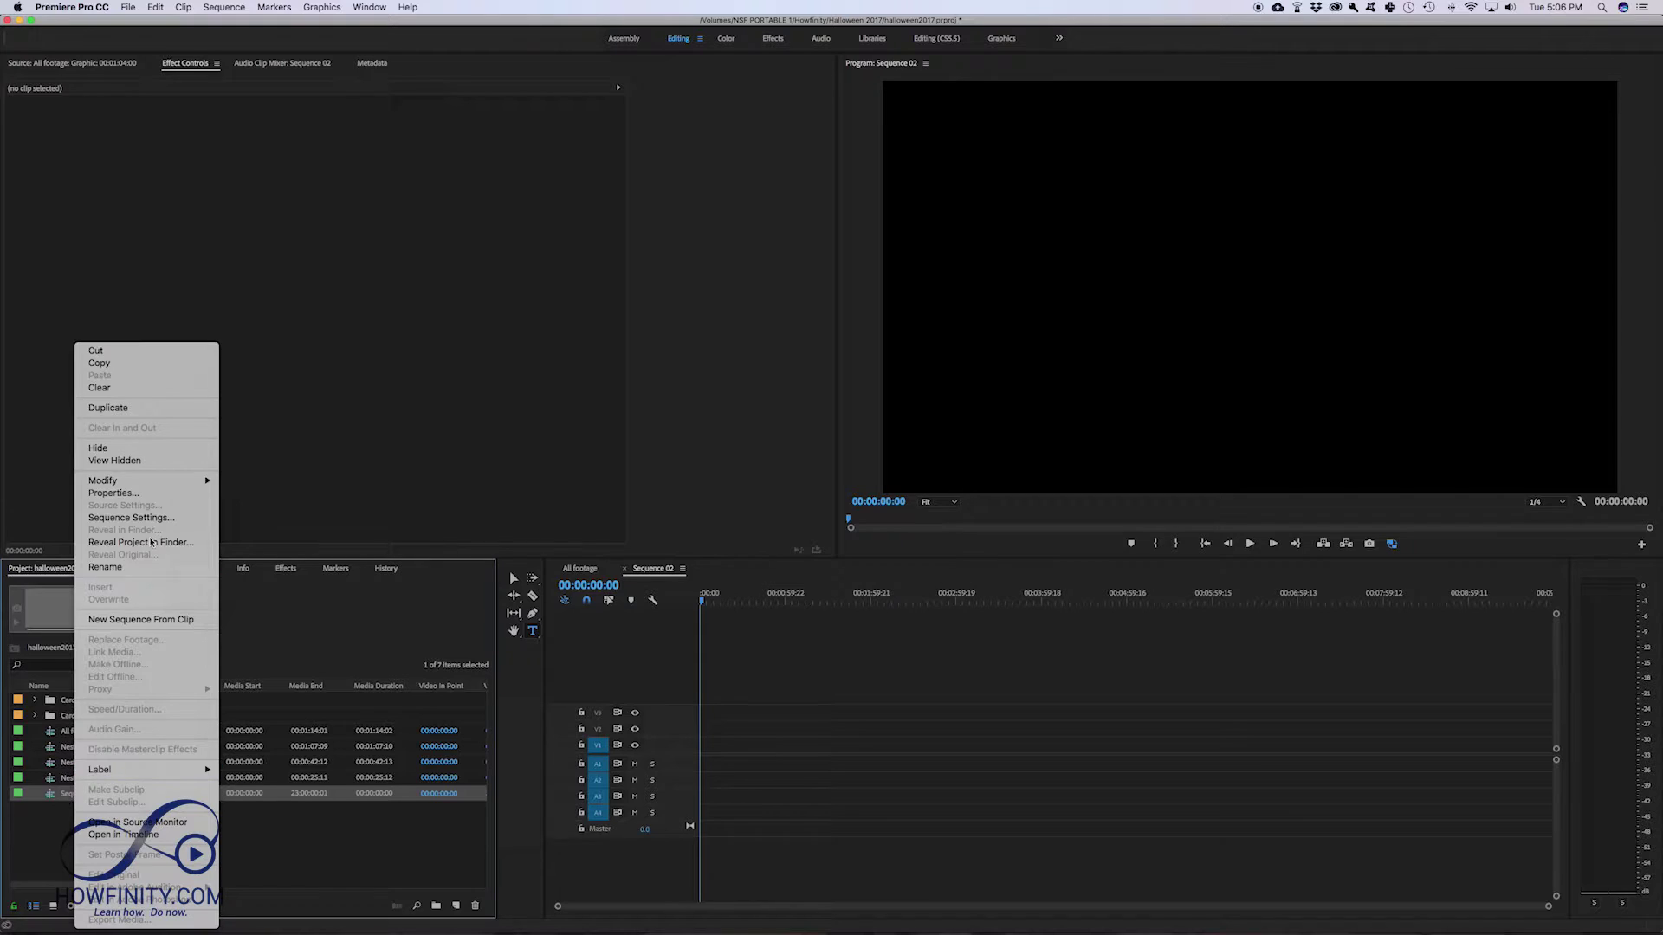
click(119, 524)
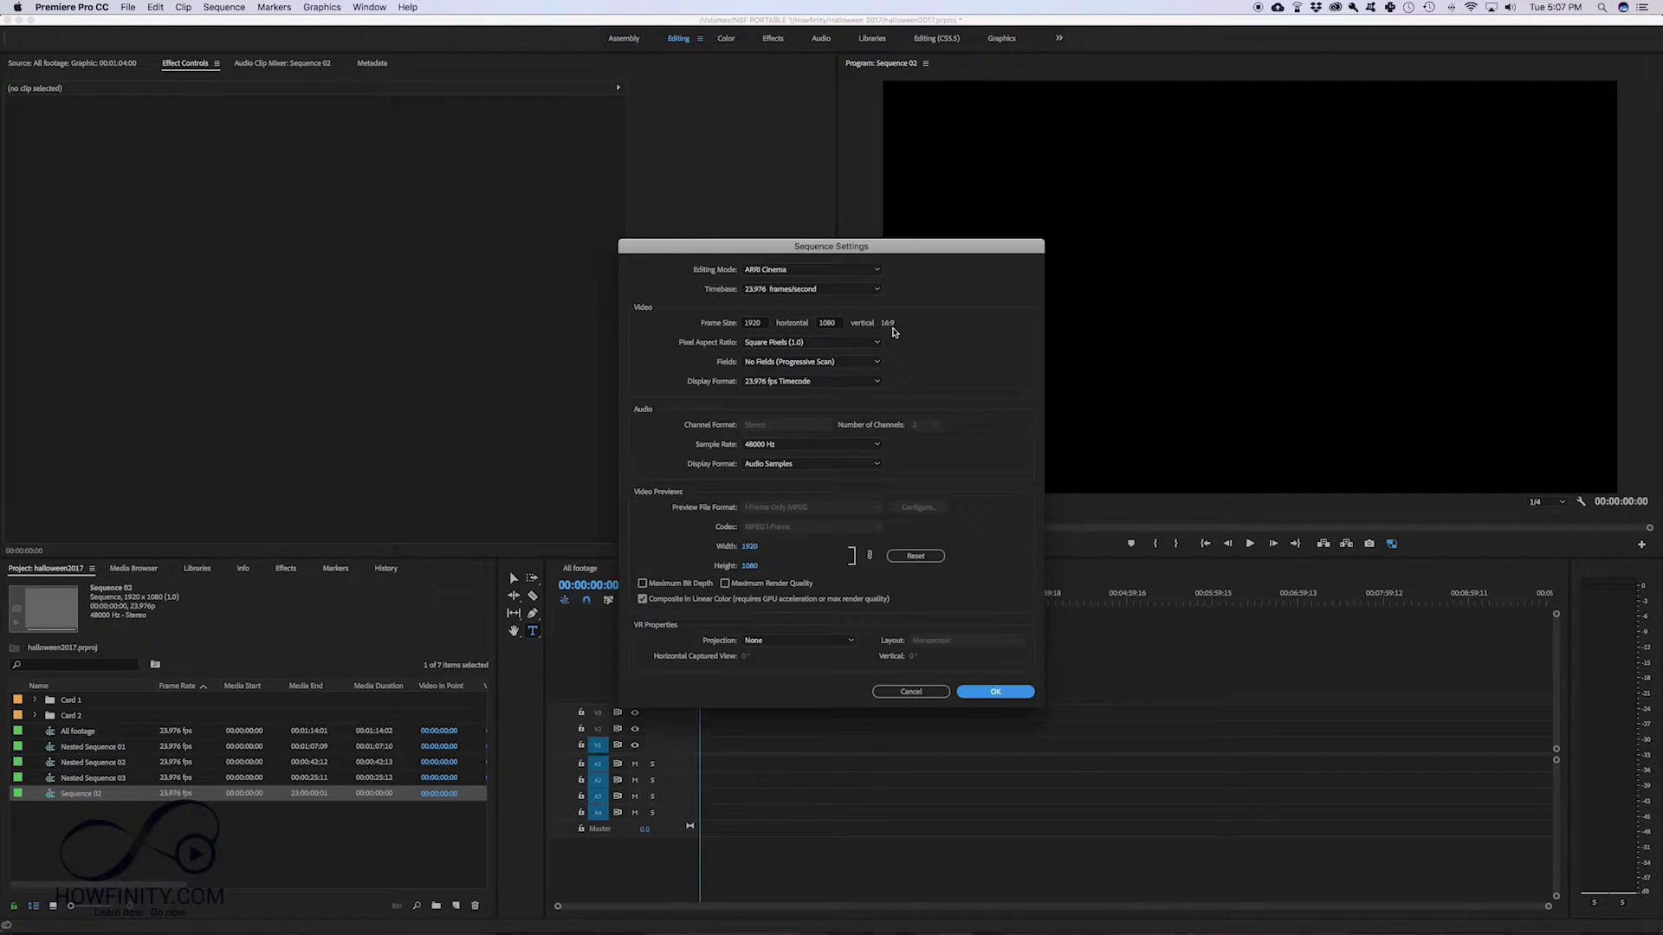
click(756, 324)
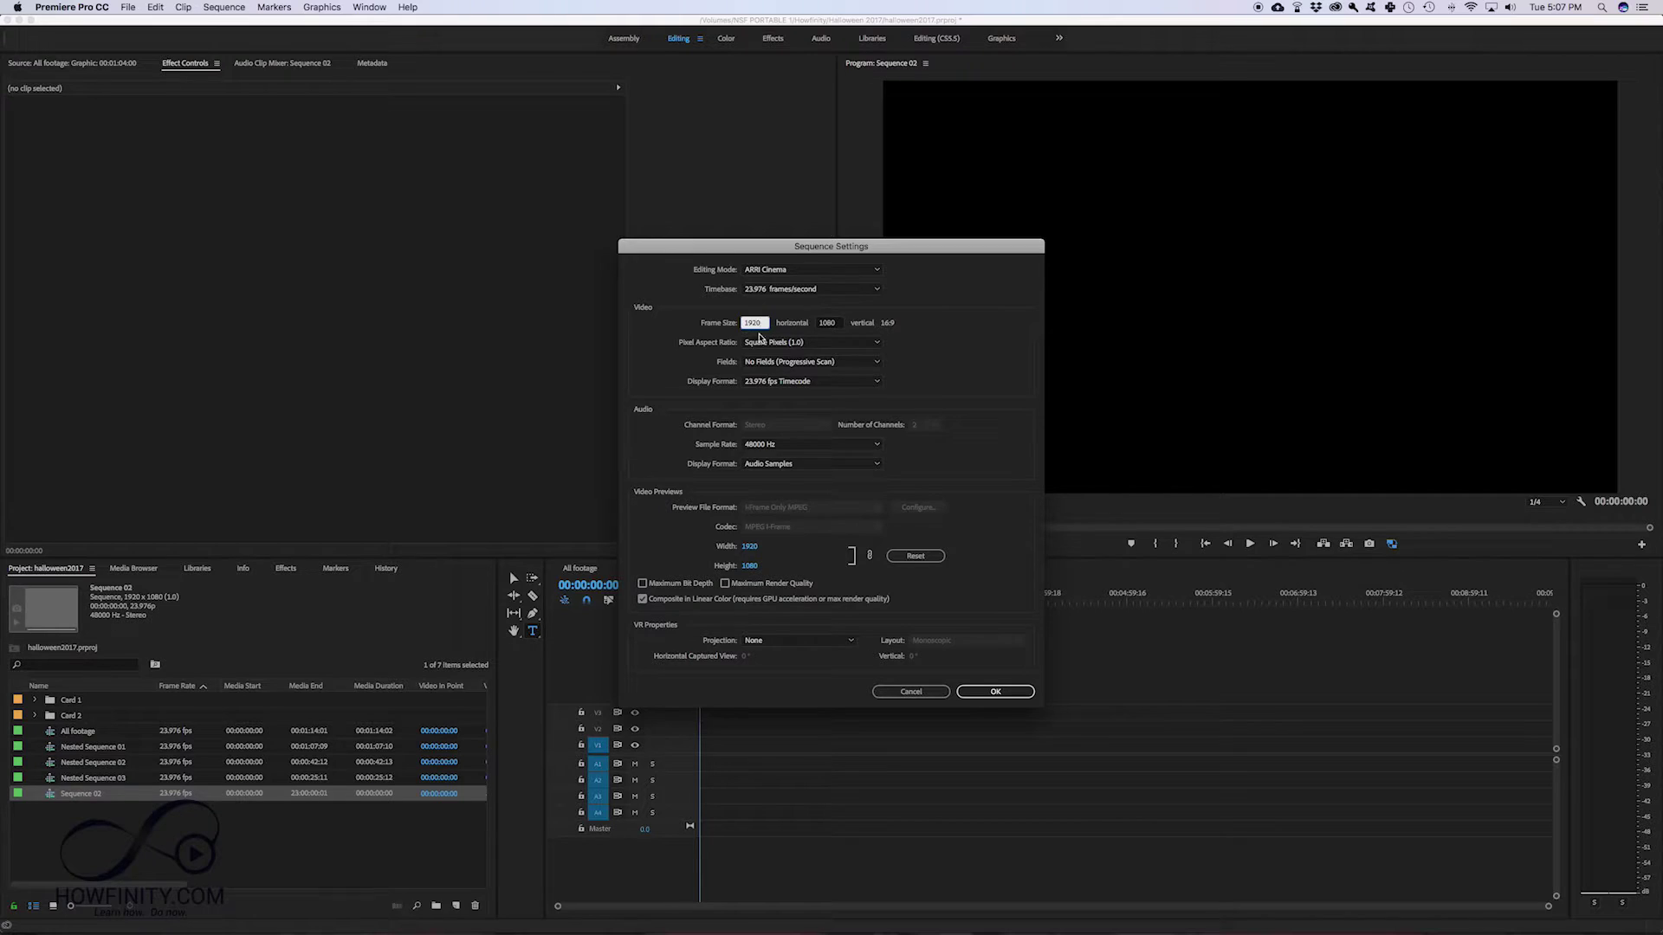
click(760, 323)
key(Tab)
click(768, 447)
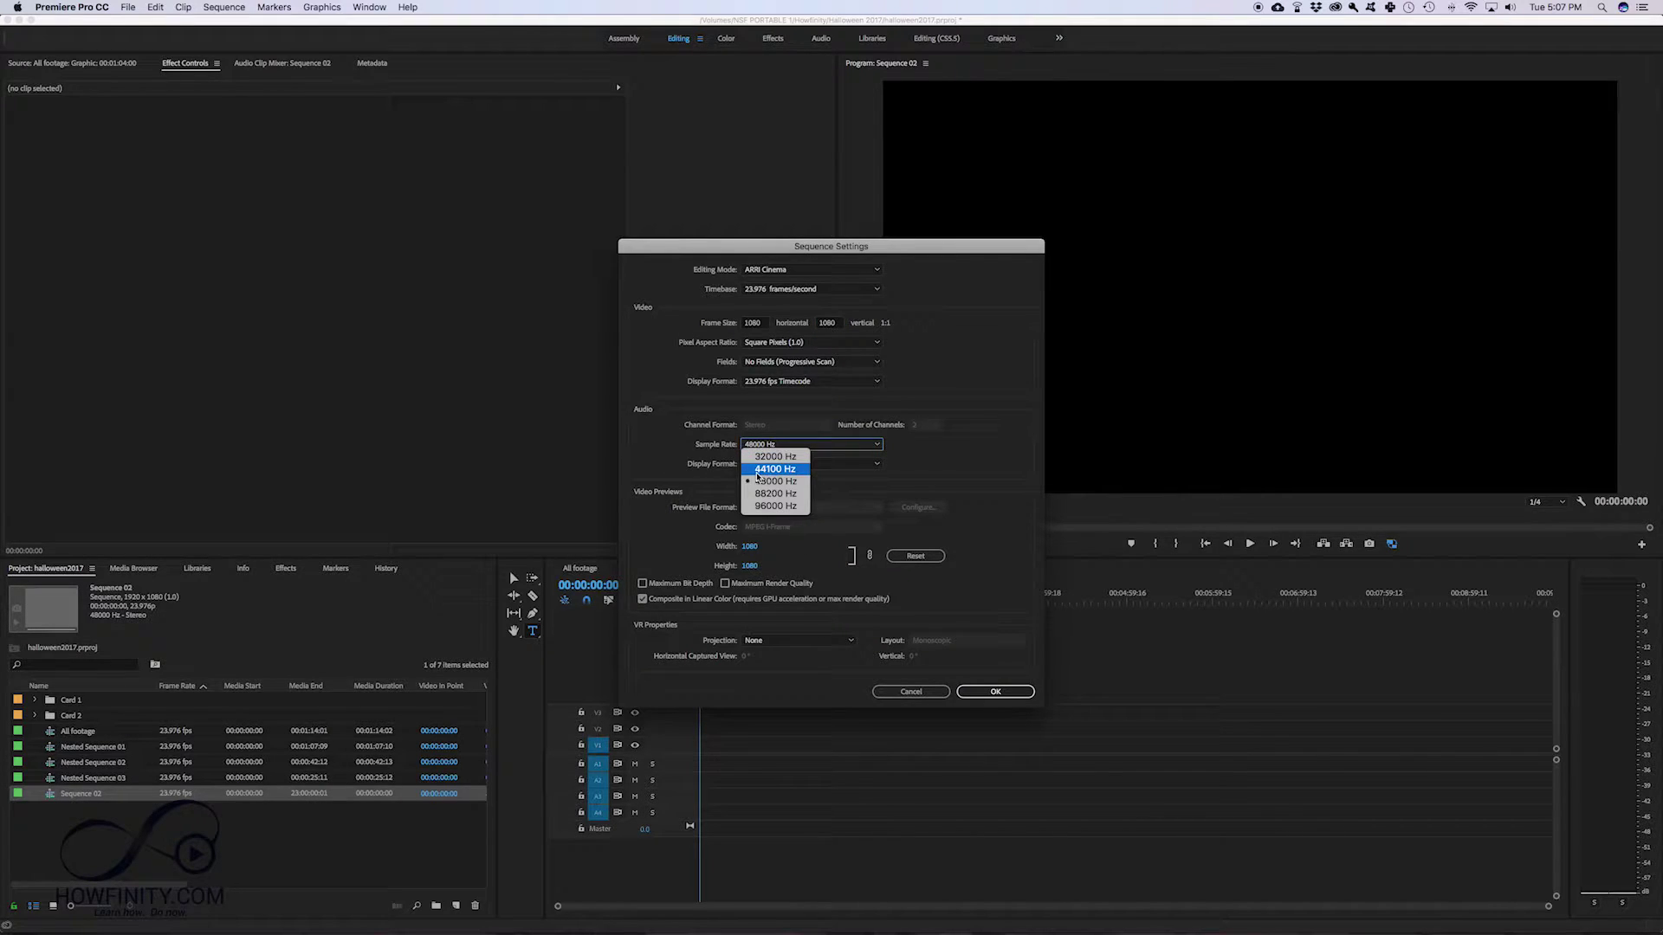
click(776, 470)
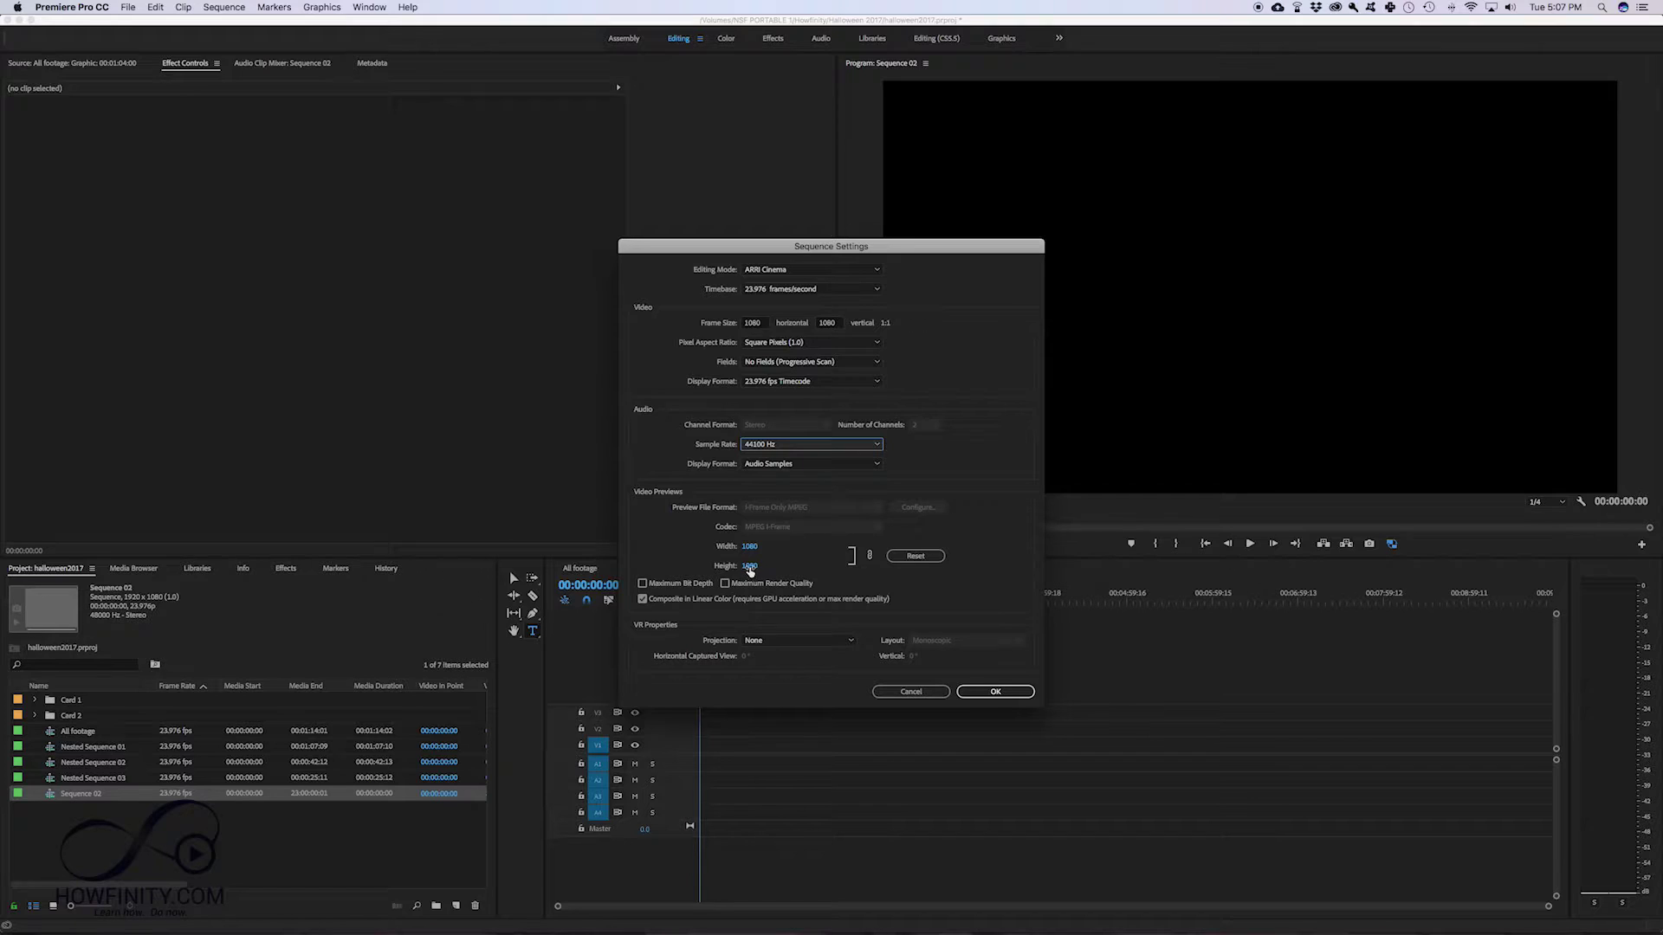
click(1008, 693)
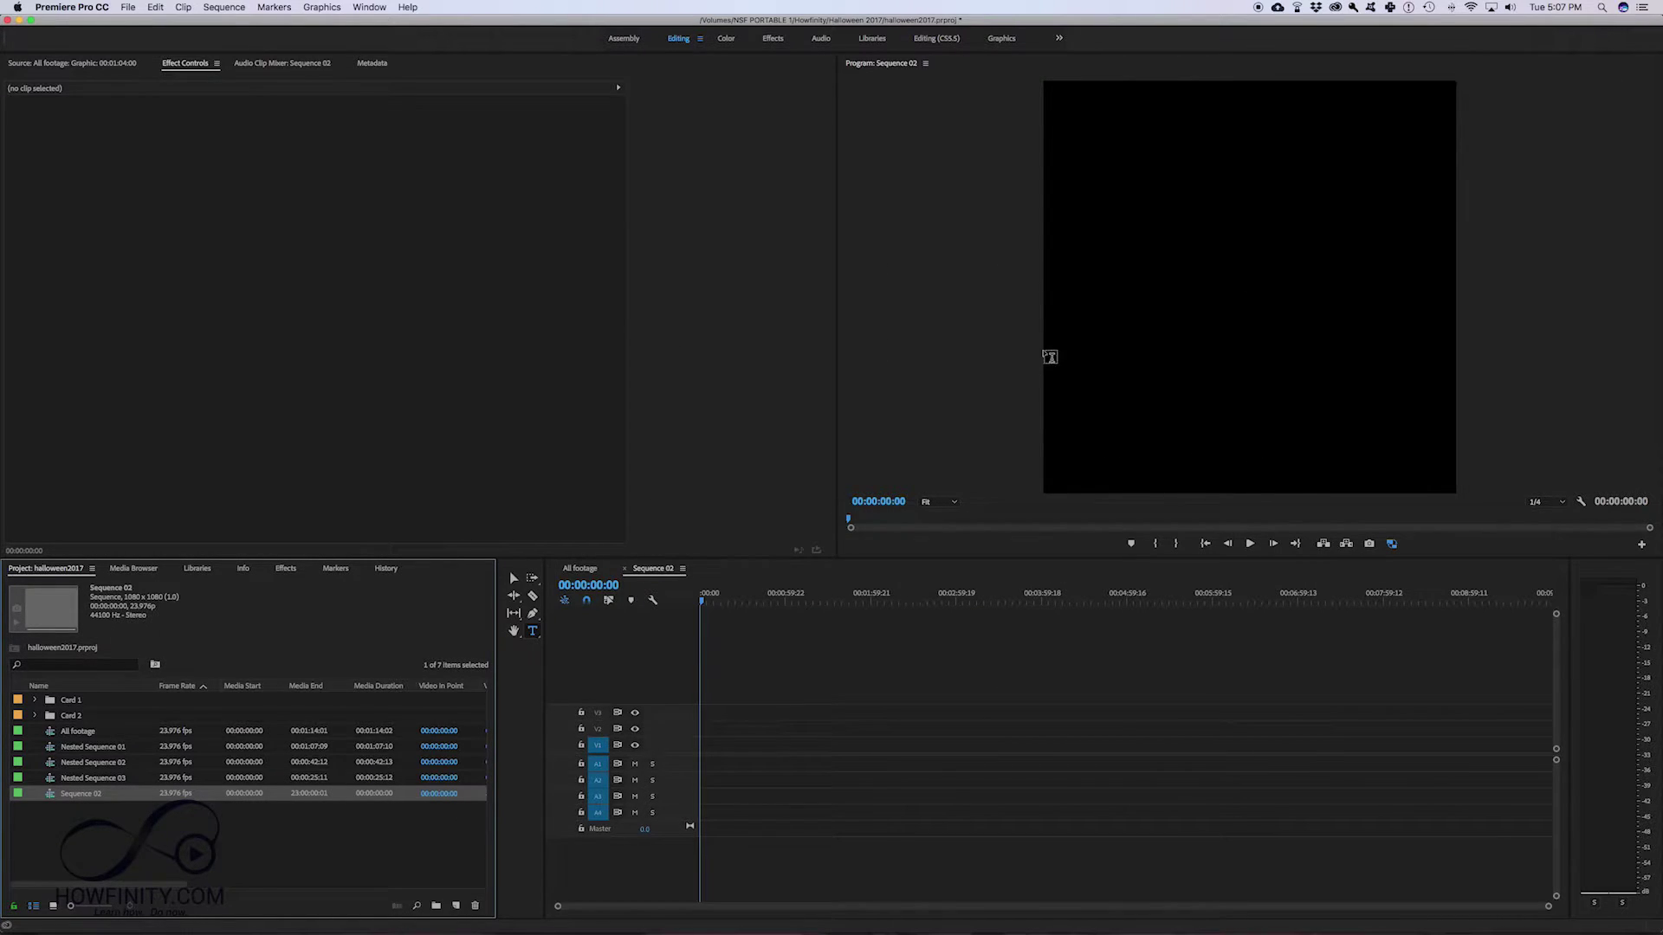
- Copy all clips from the All footage sequence and paste them into Sequence 02
click(575, 569)
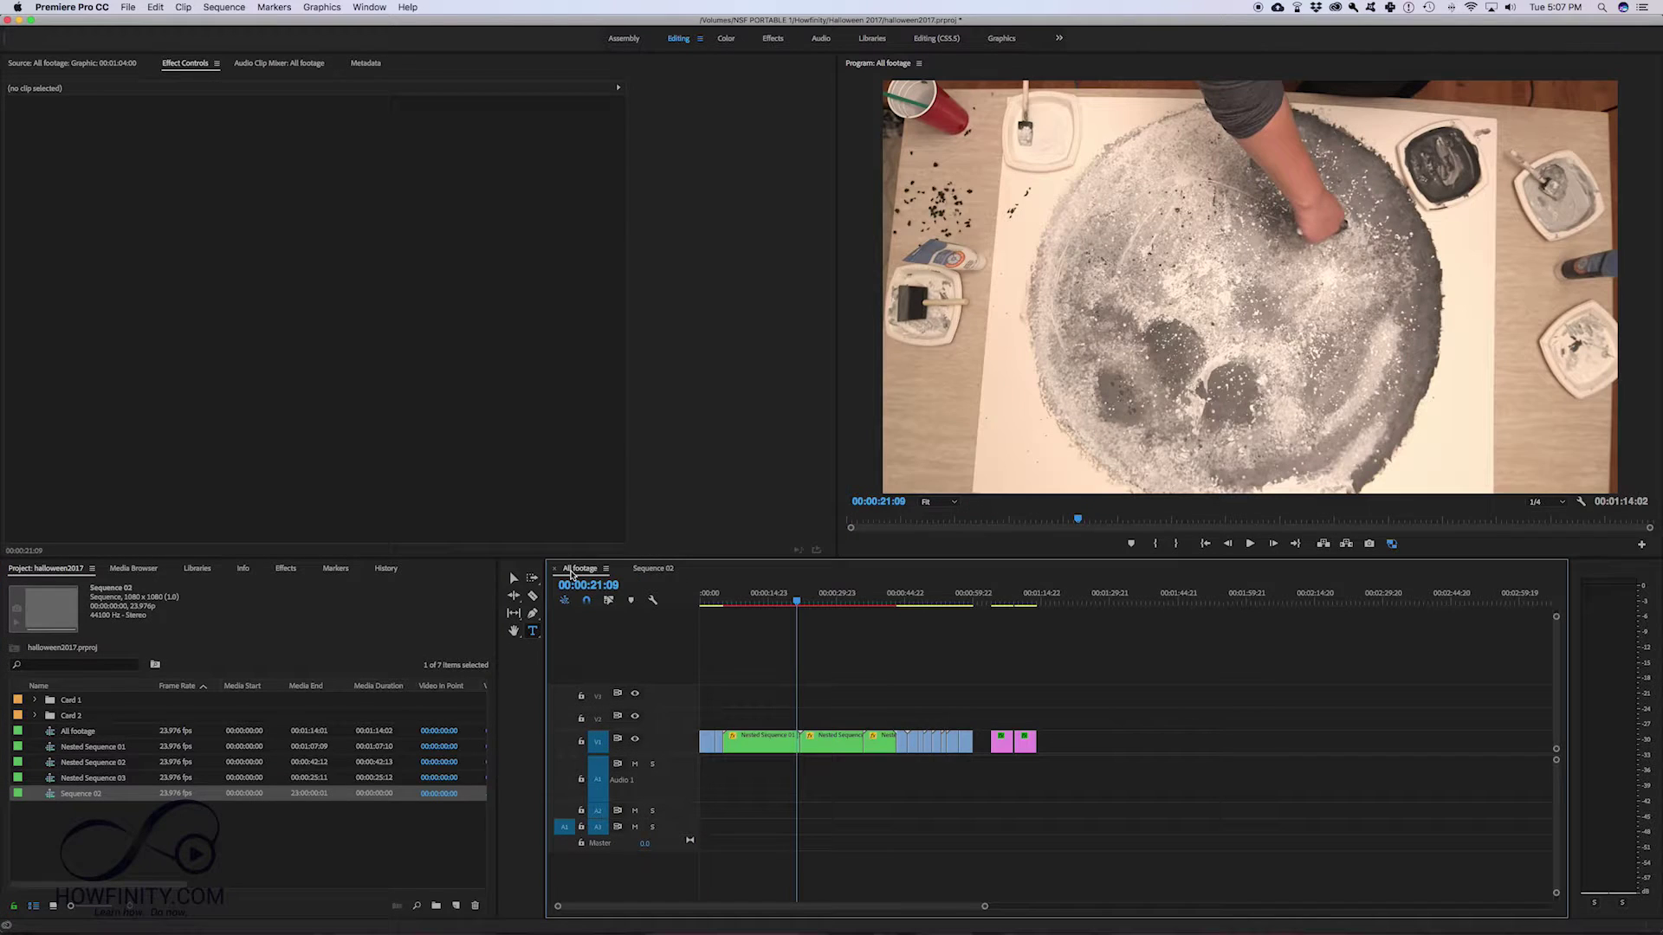
click(868, 650)
key(super+a)
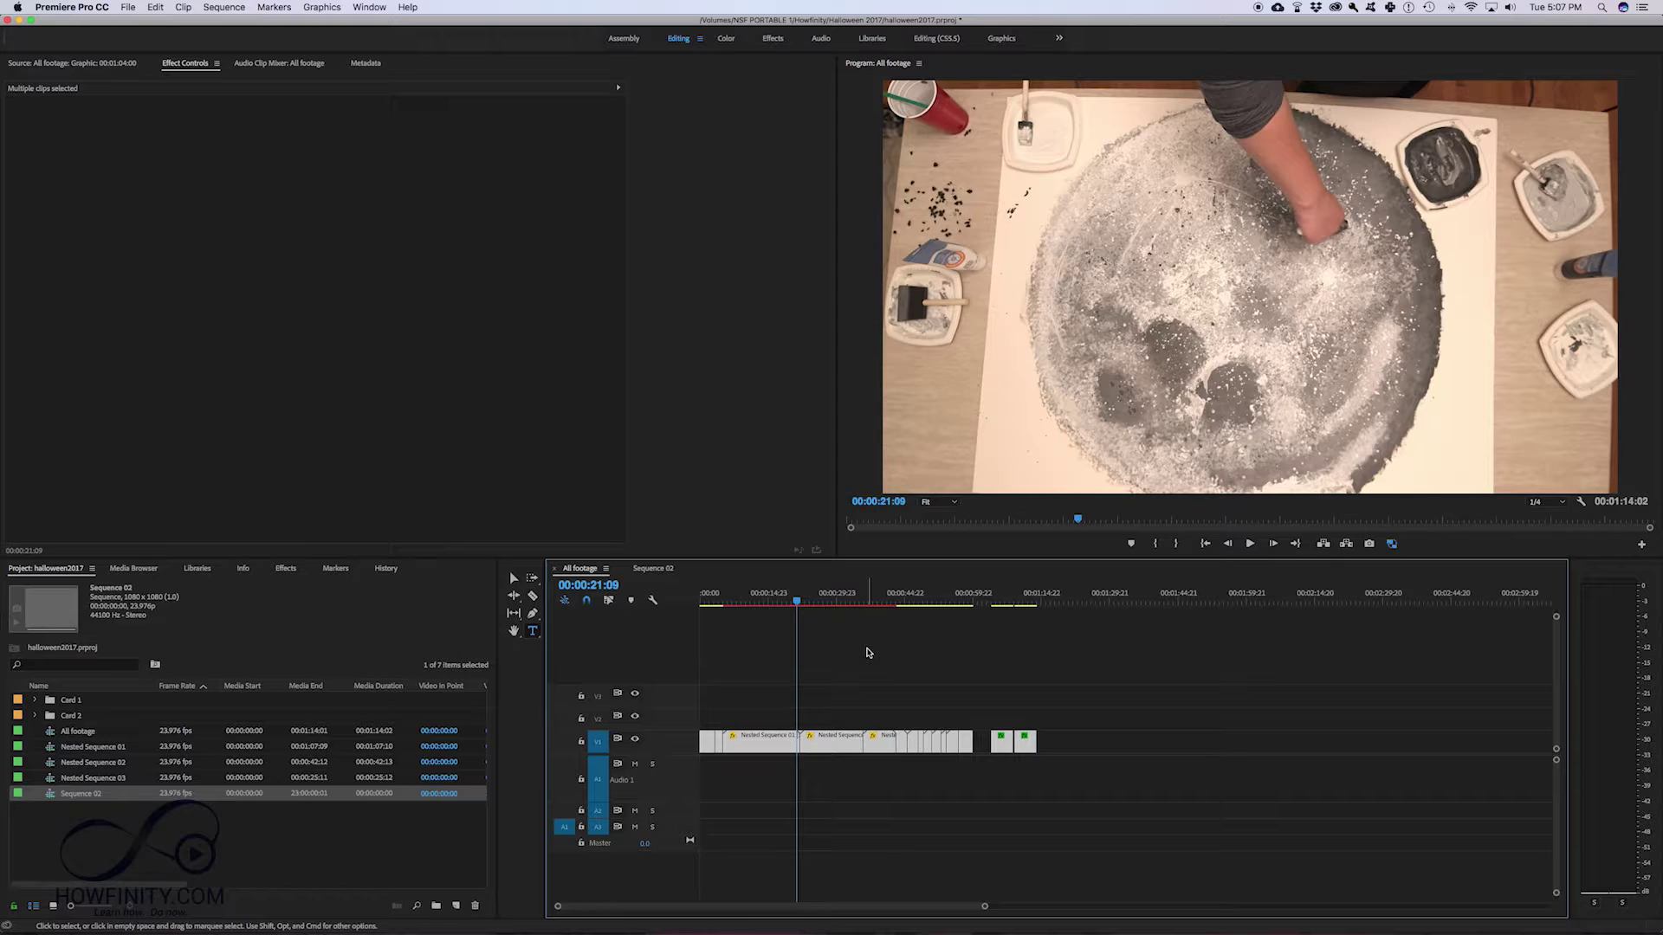
click(652, 569)
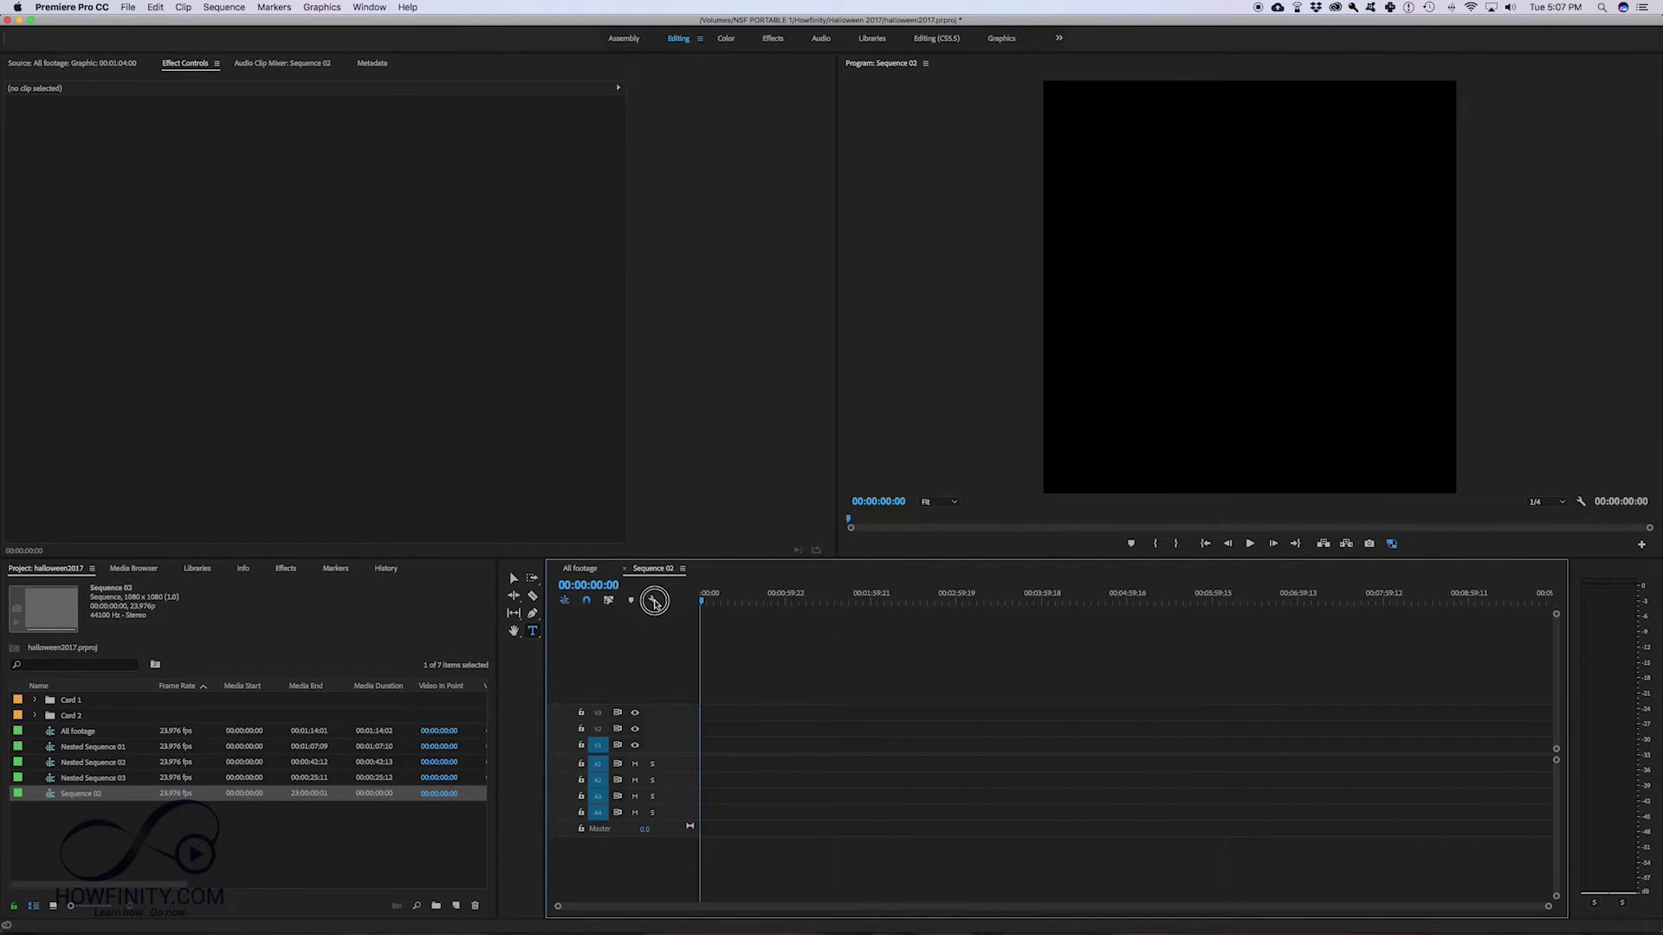
key(super+v)
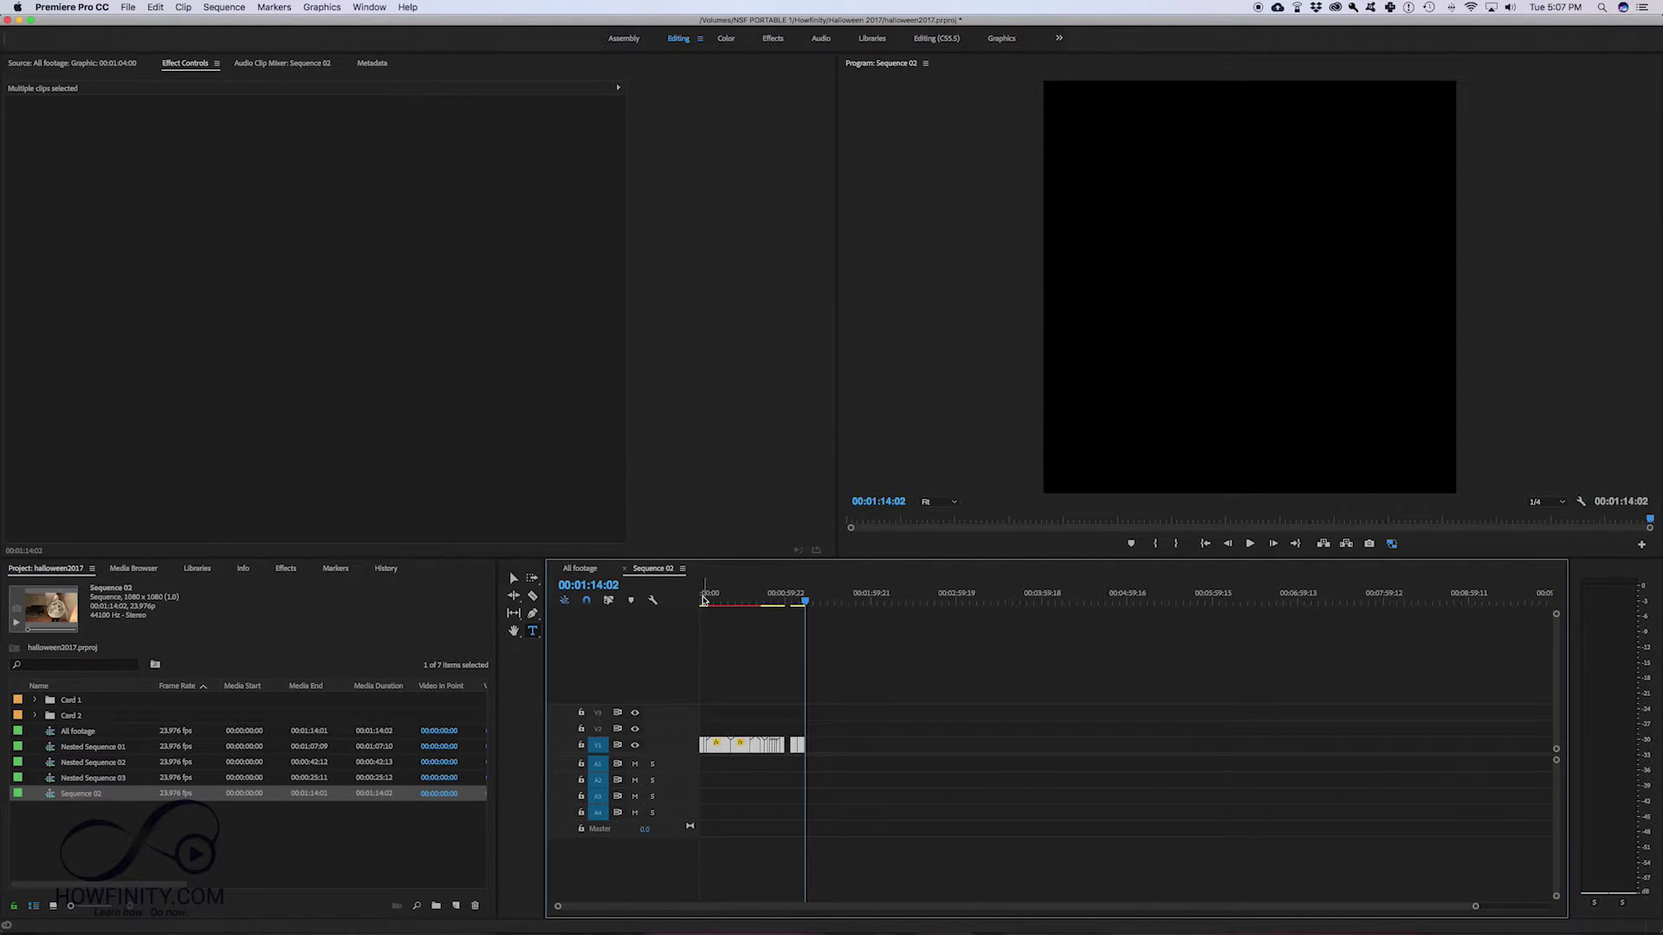
- Fit Sequence 02 in the timeline and preview up to the moon painting near 20 seconds
click(708, 601)
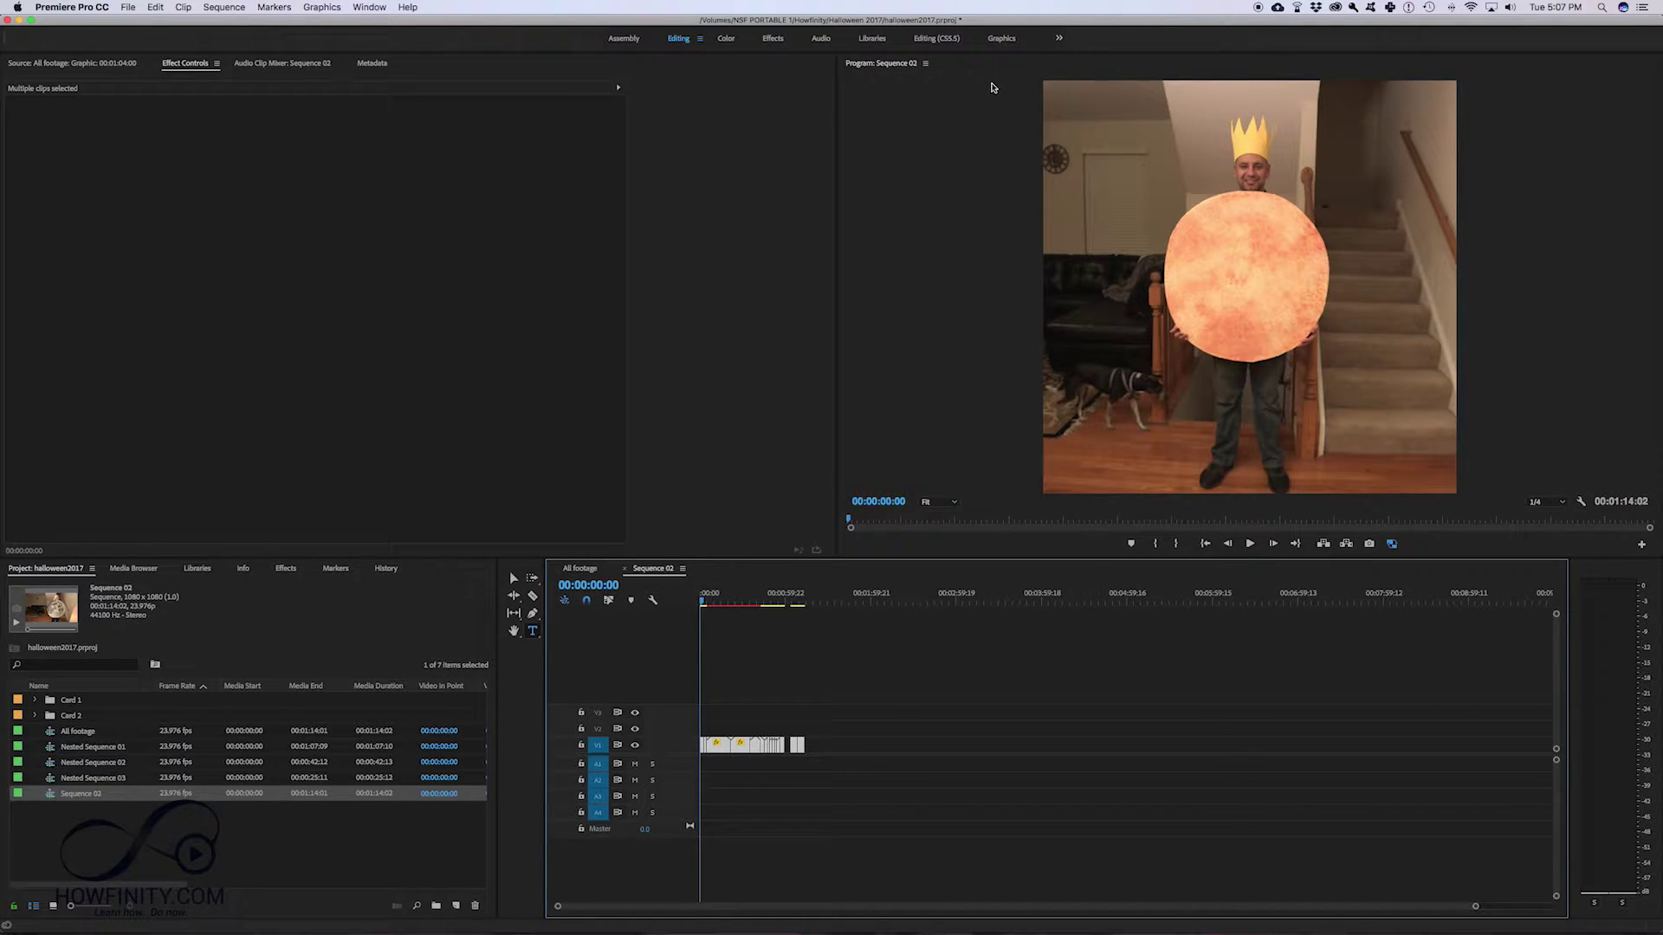
click(809, 679)
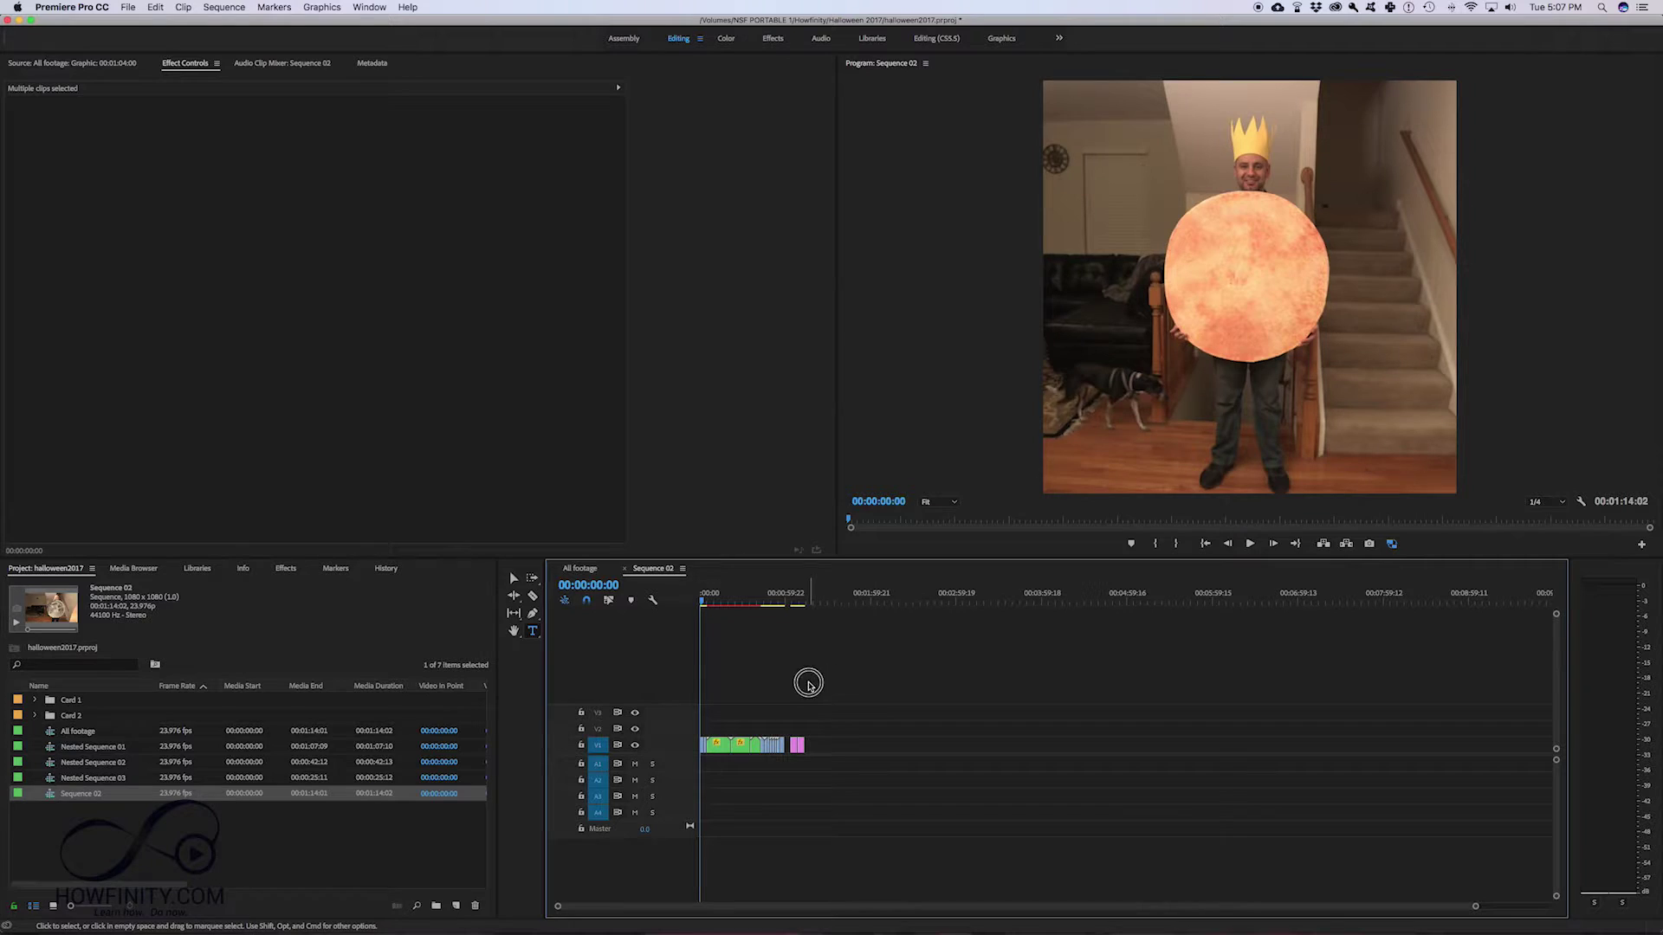
key(backslash)
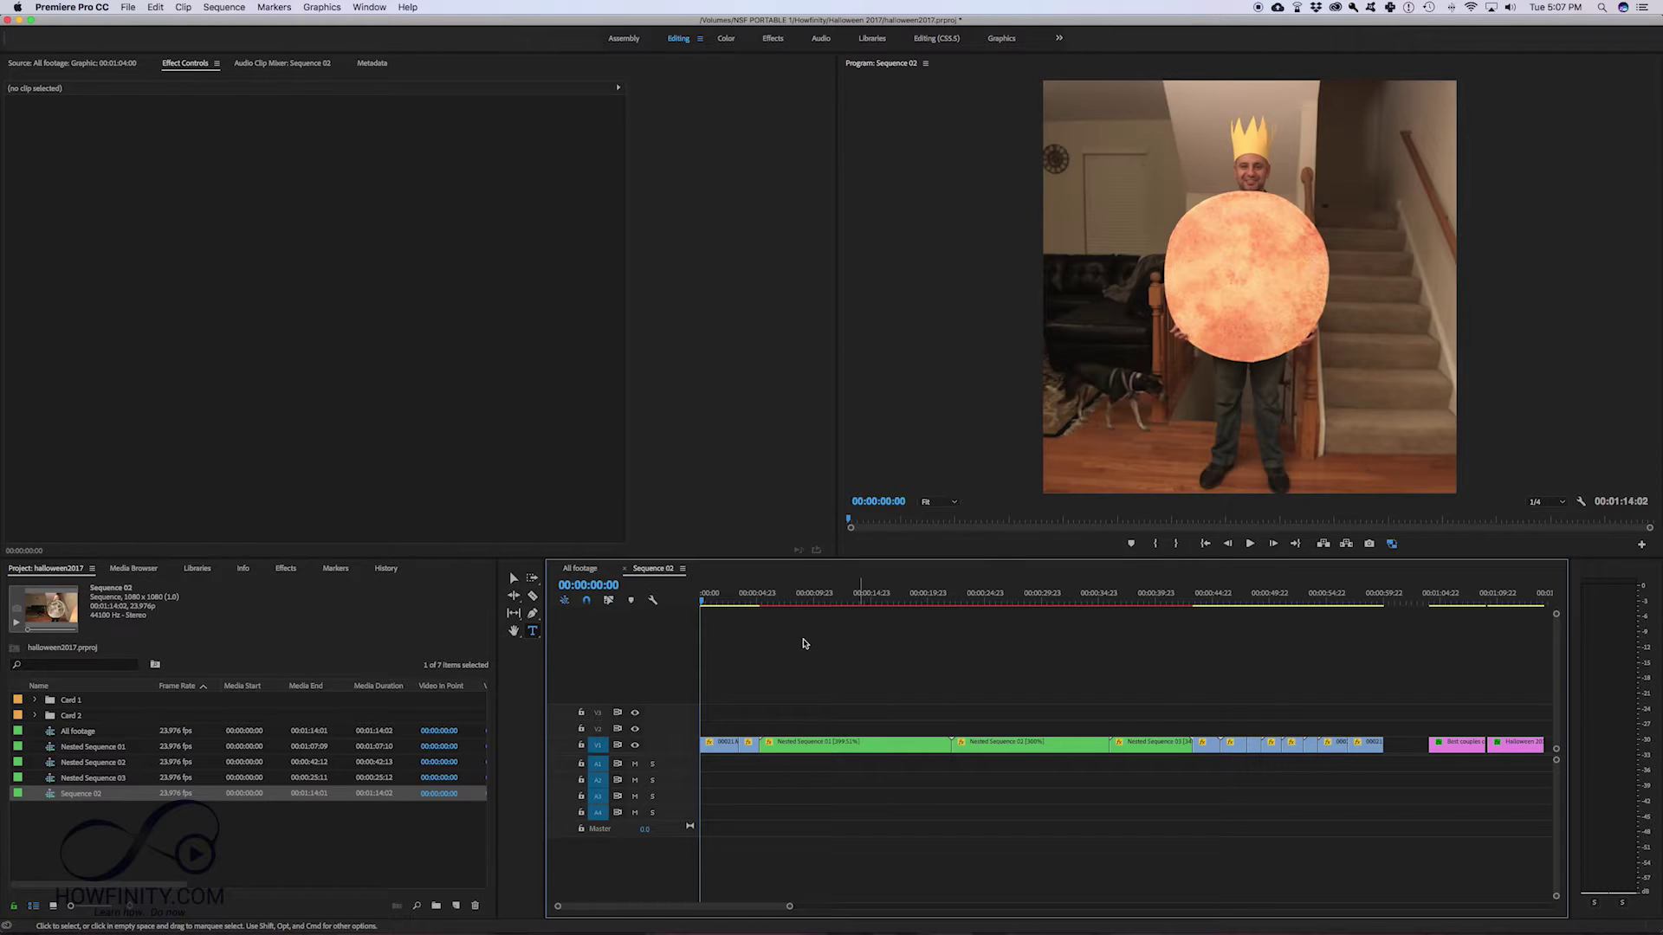
click(717, 598)
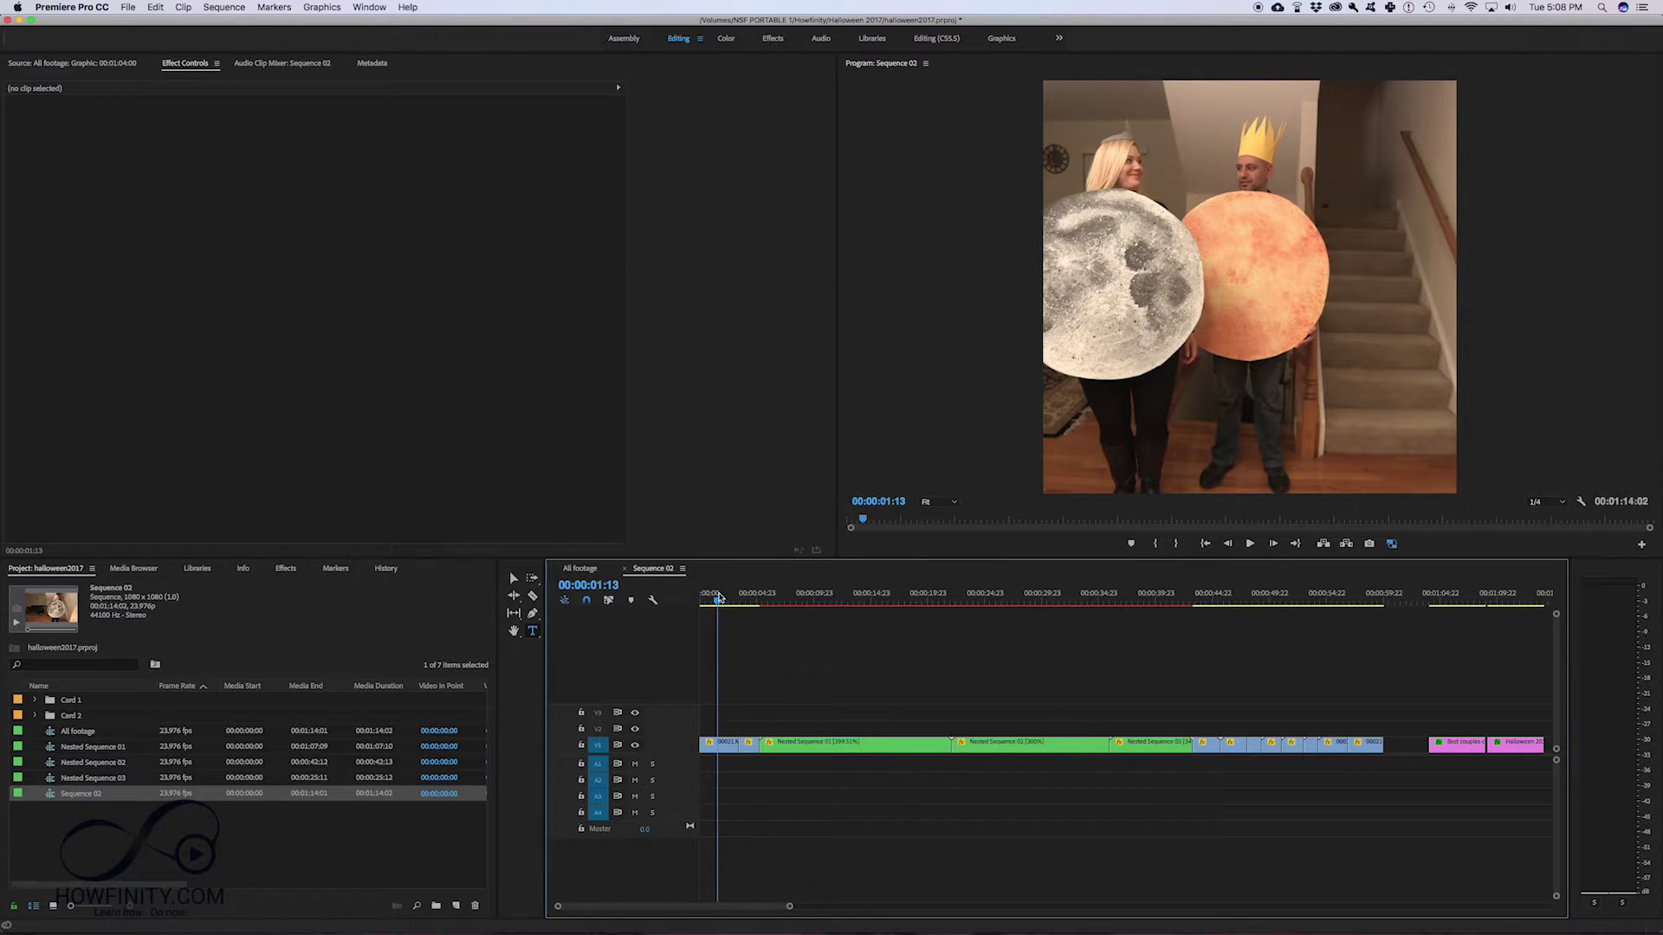
click(935, 601)
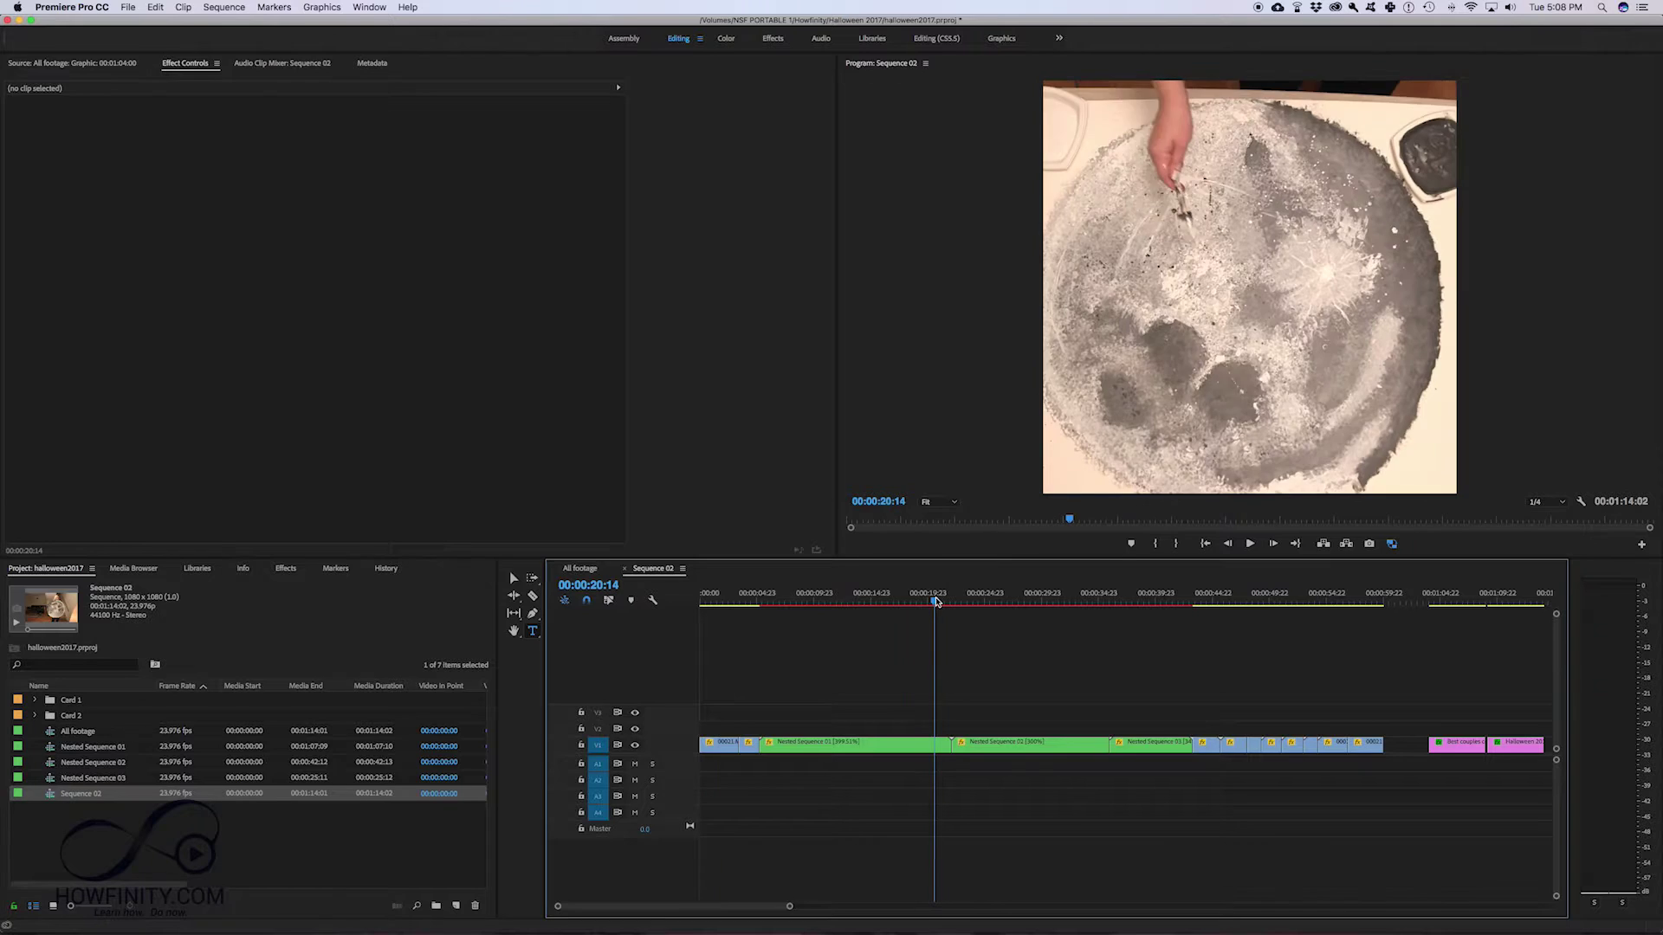
- Select the Nested Sequence 01 clip and bring up its Motion properties
click(916, 744)
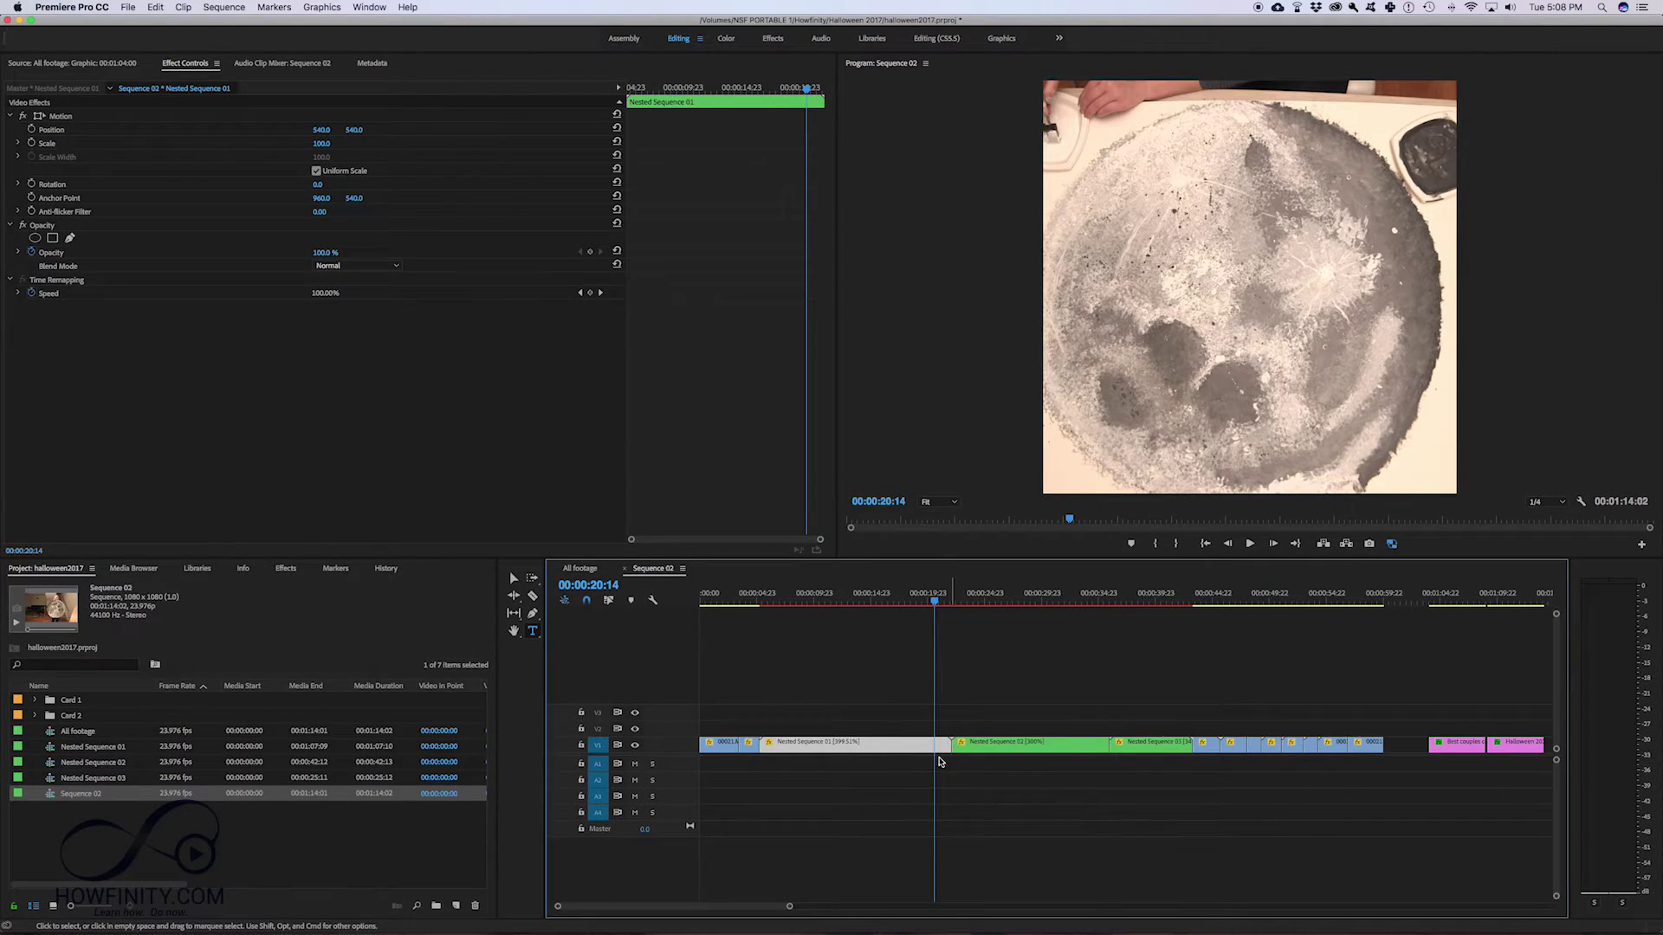
click(863, 708)
click(857, 742)
click(186, 65)
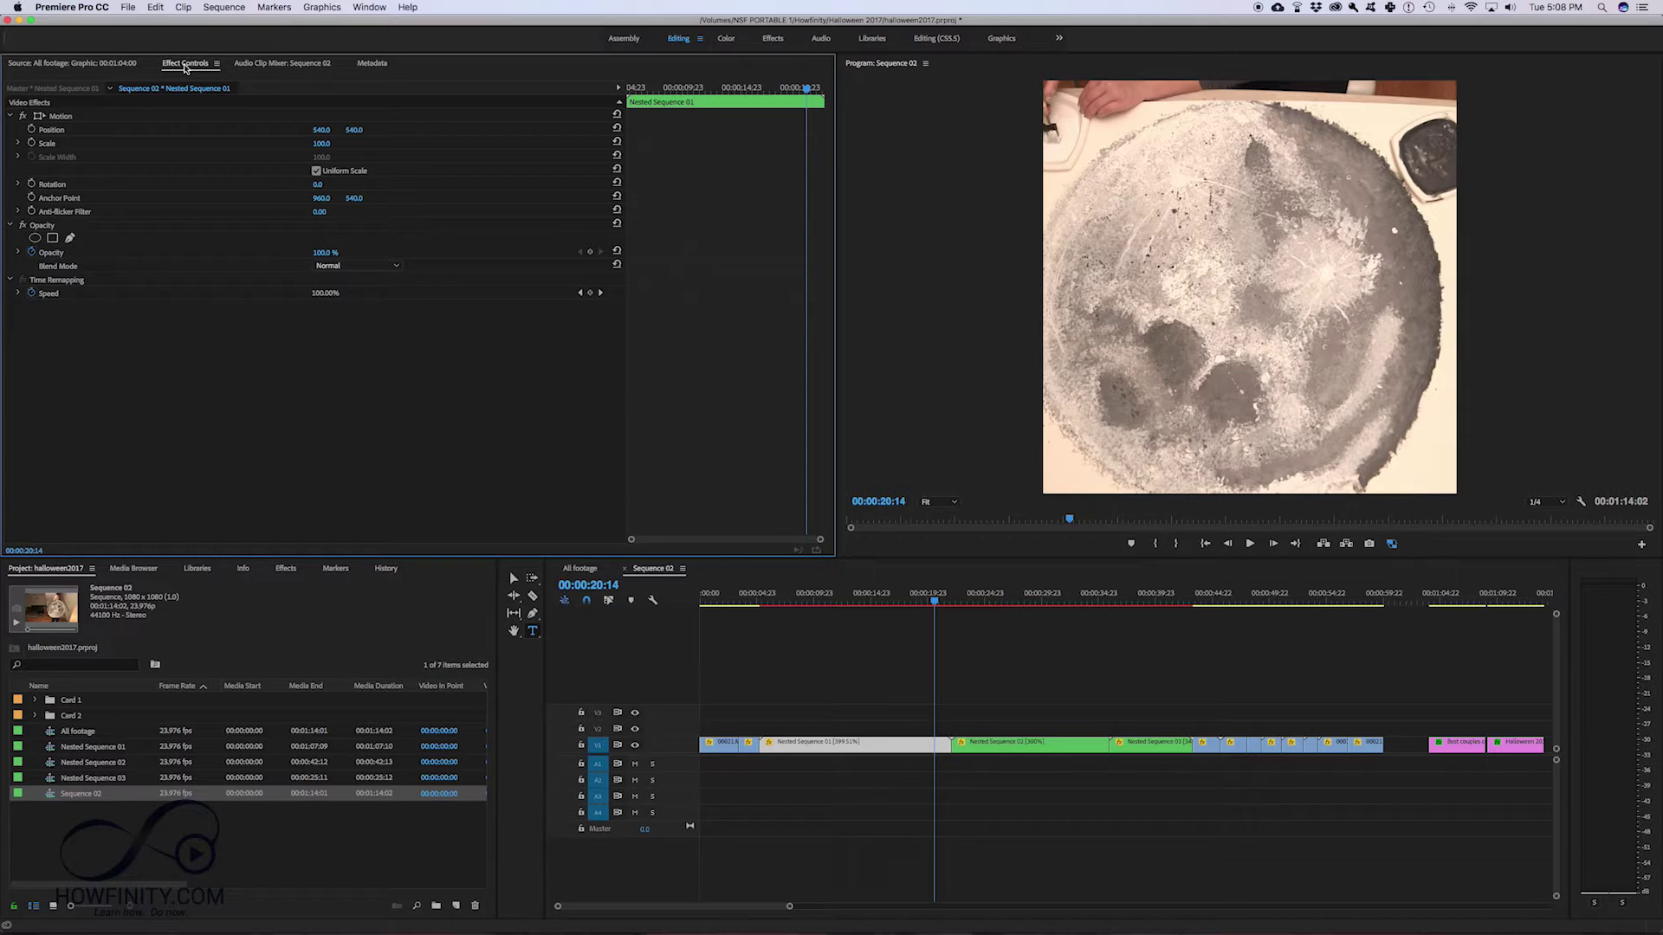
key(shift+6)
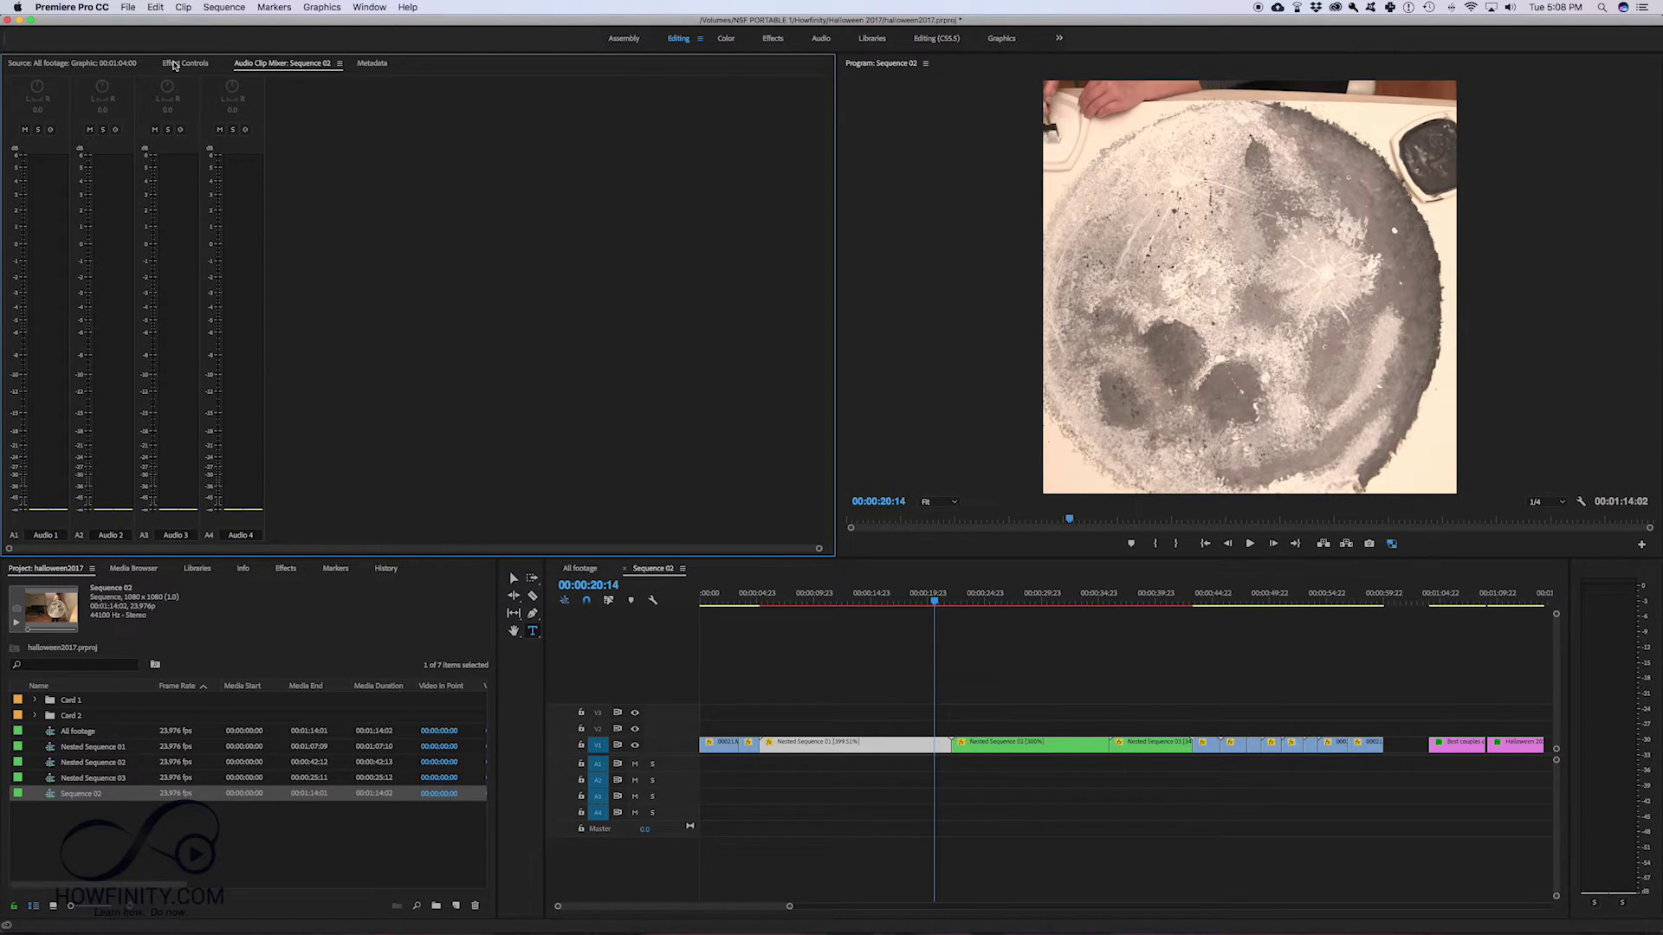
click(177, 67)
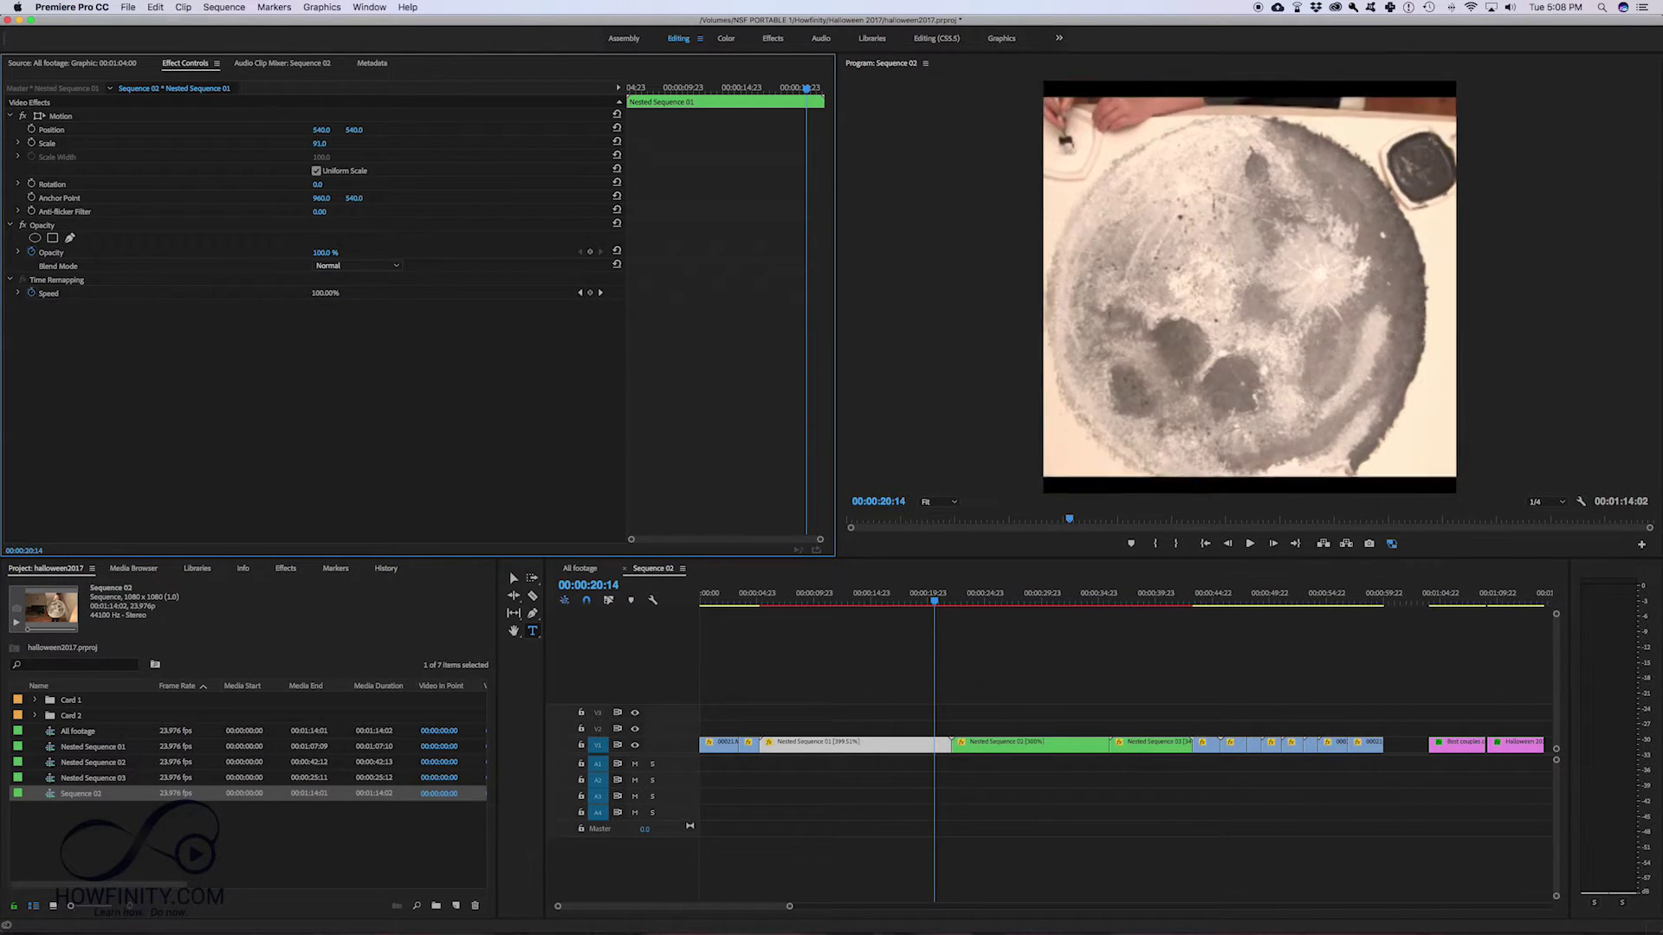
- Scrub Nested Sequence 01's Scale down to 60%, comparing before and after
mouse_move(325, 147)
mouse_down()
mouse_move(261, 147)
mouse_move(321, 143)
mouse_up()
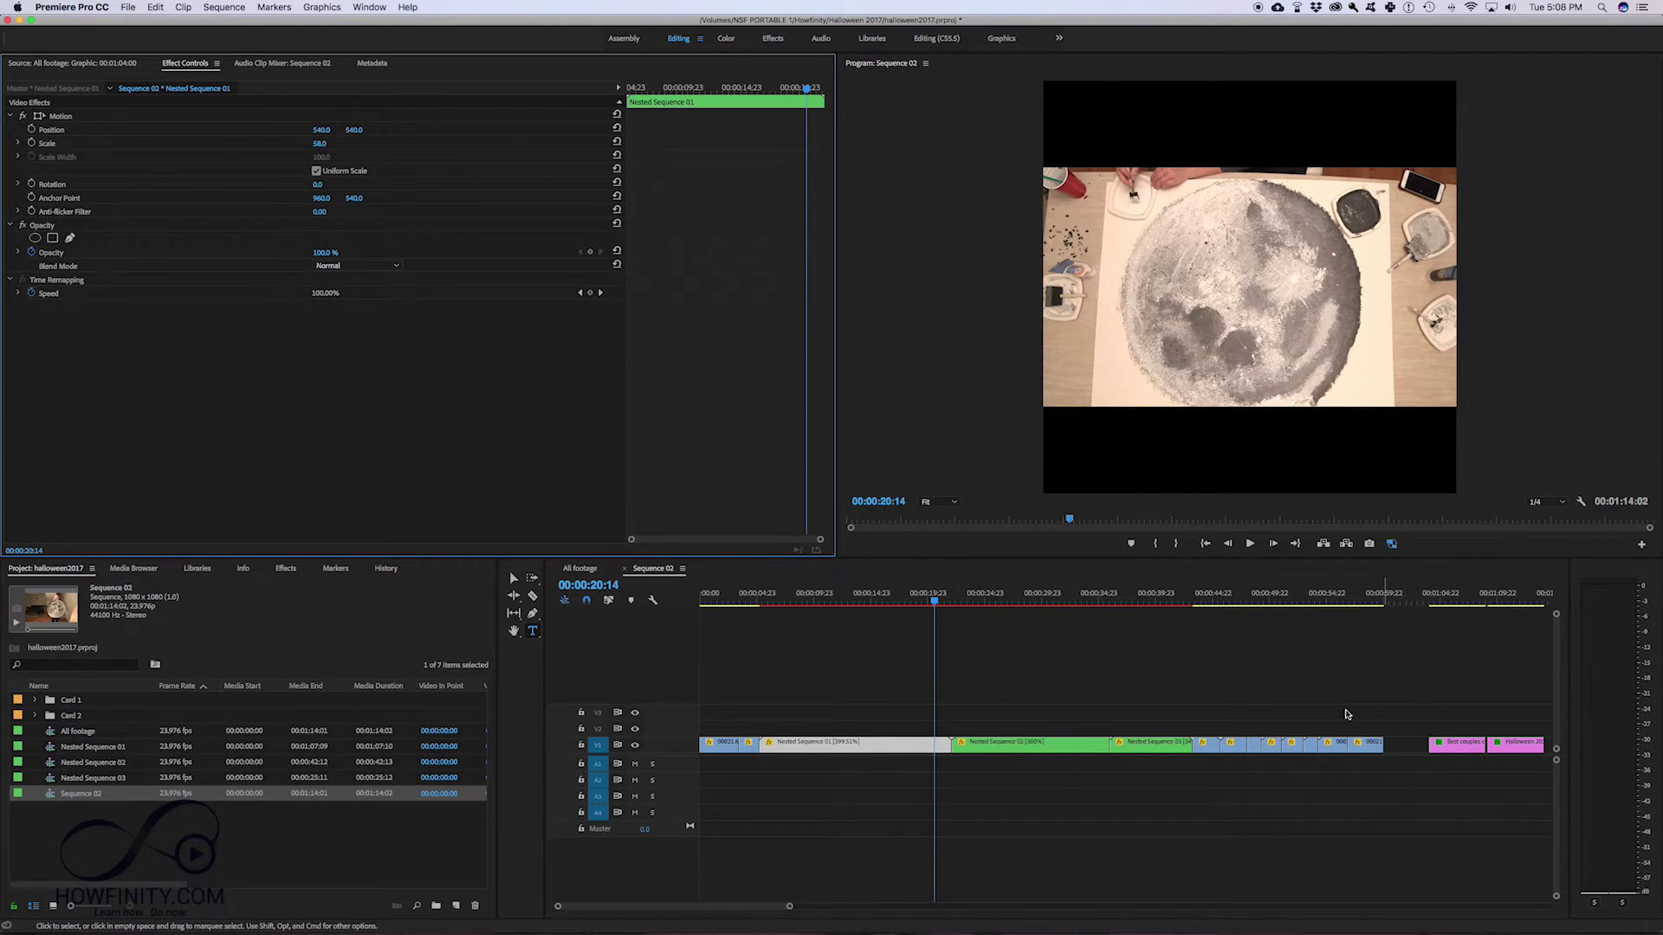
key(ctrl+z)
key(ctrl+shift+z)
key(ctrl+z)
mouse_move(321, 143)
mouse_down()
mouse_move(260, 144)
mouse_move(329, 142)
mouse_up()
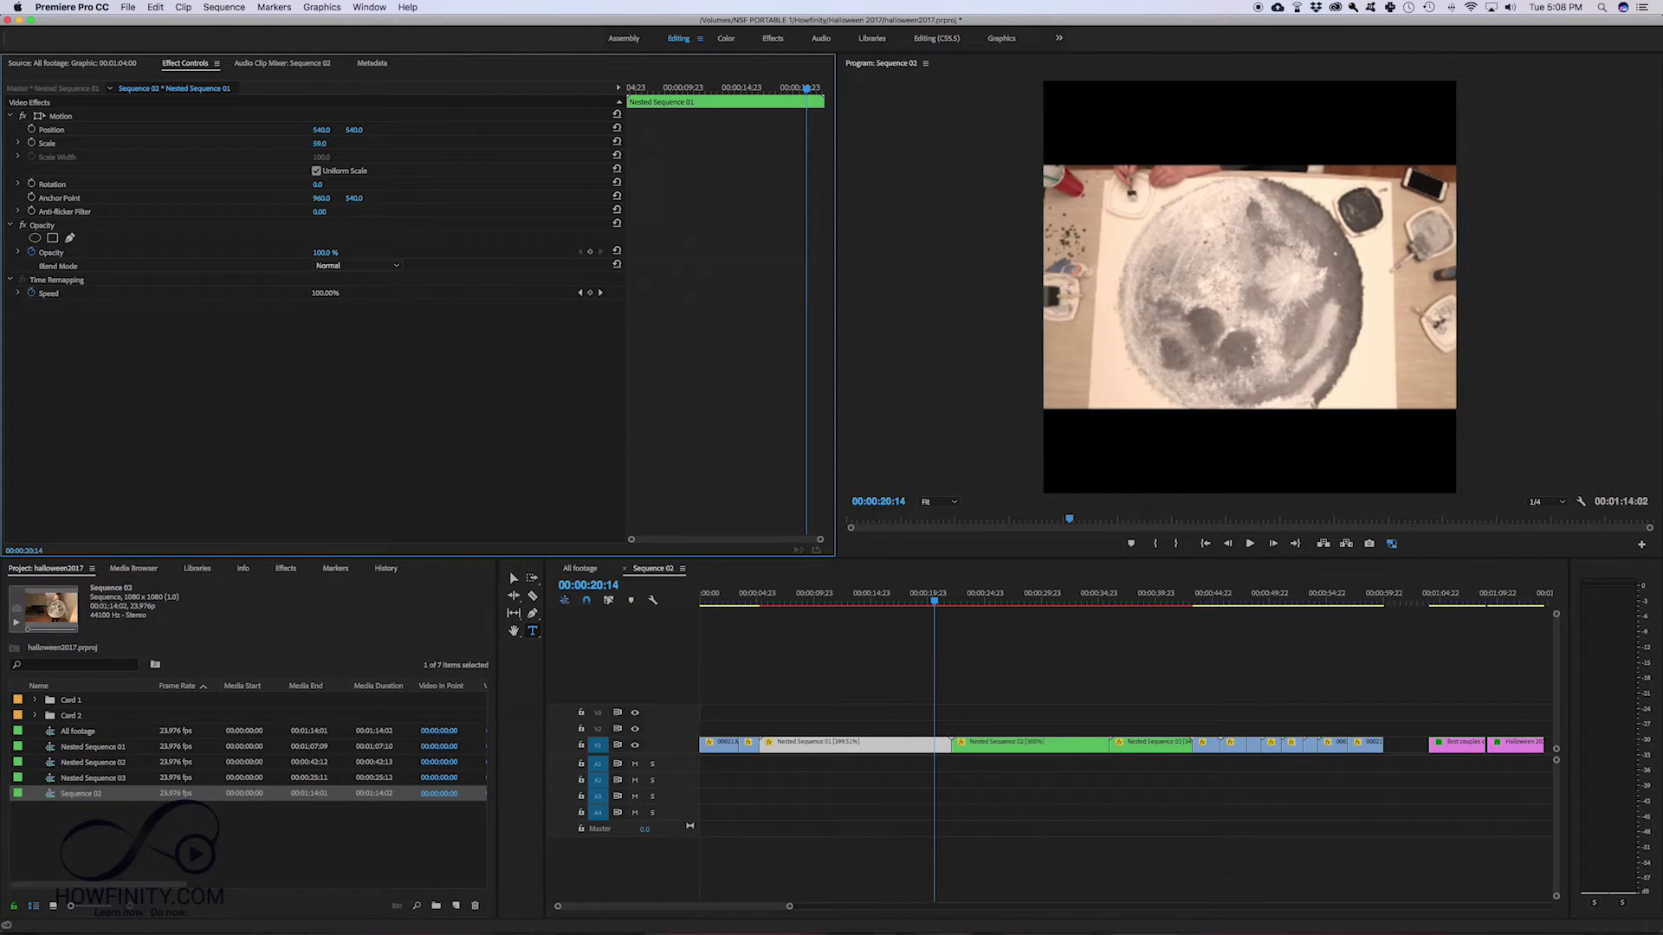
drag(321, 144, 320, 143)
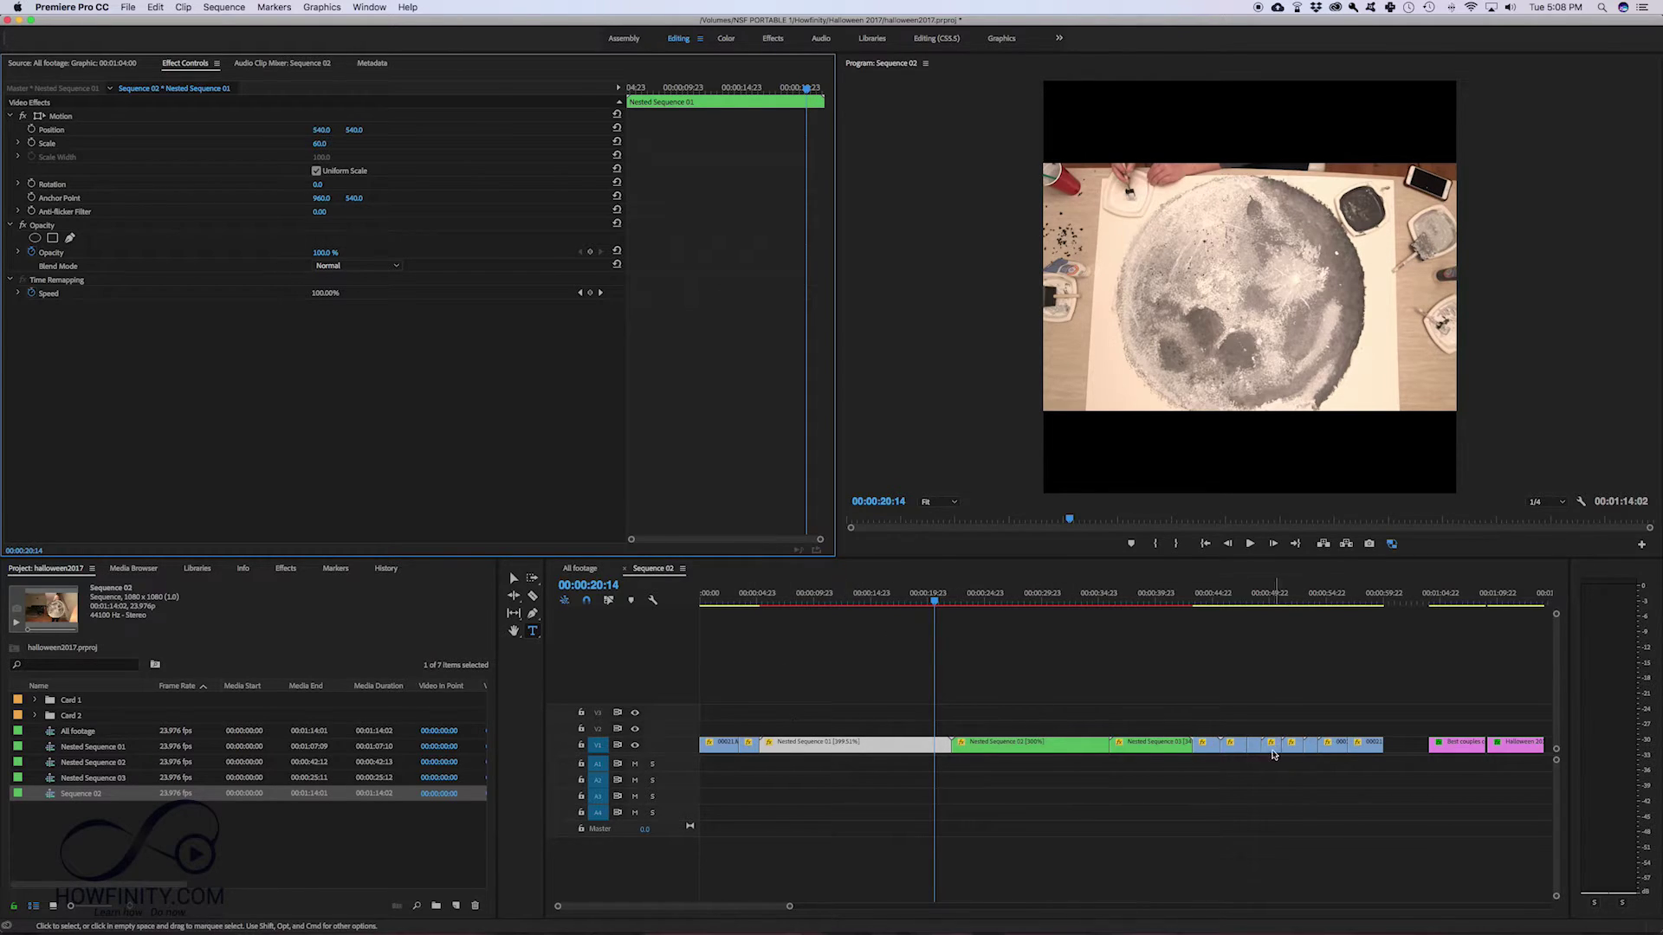
- Copy the scaled Nested Sequence 01 clip
click(865, 751)
right_click(865, 751)
key(Escape)
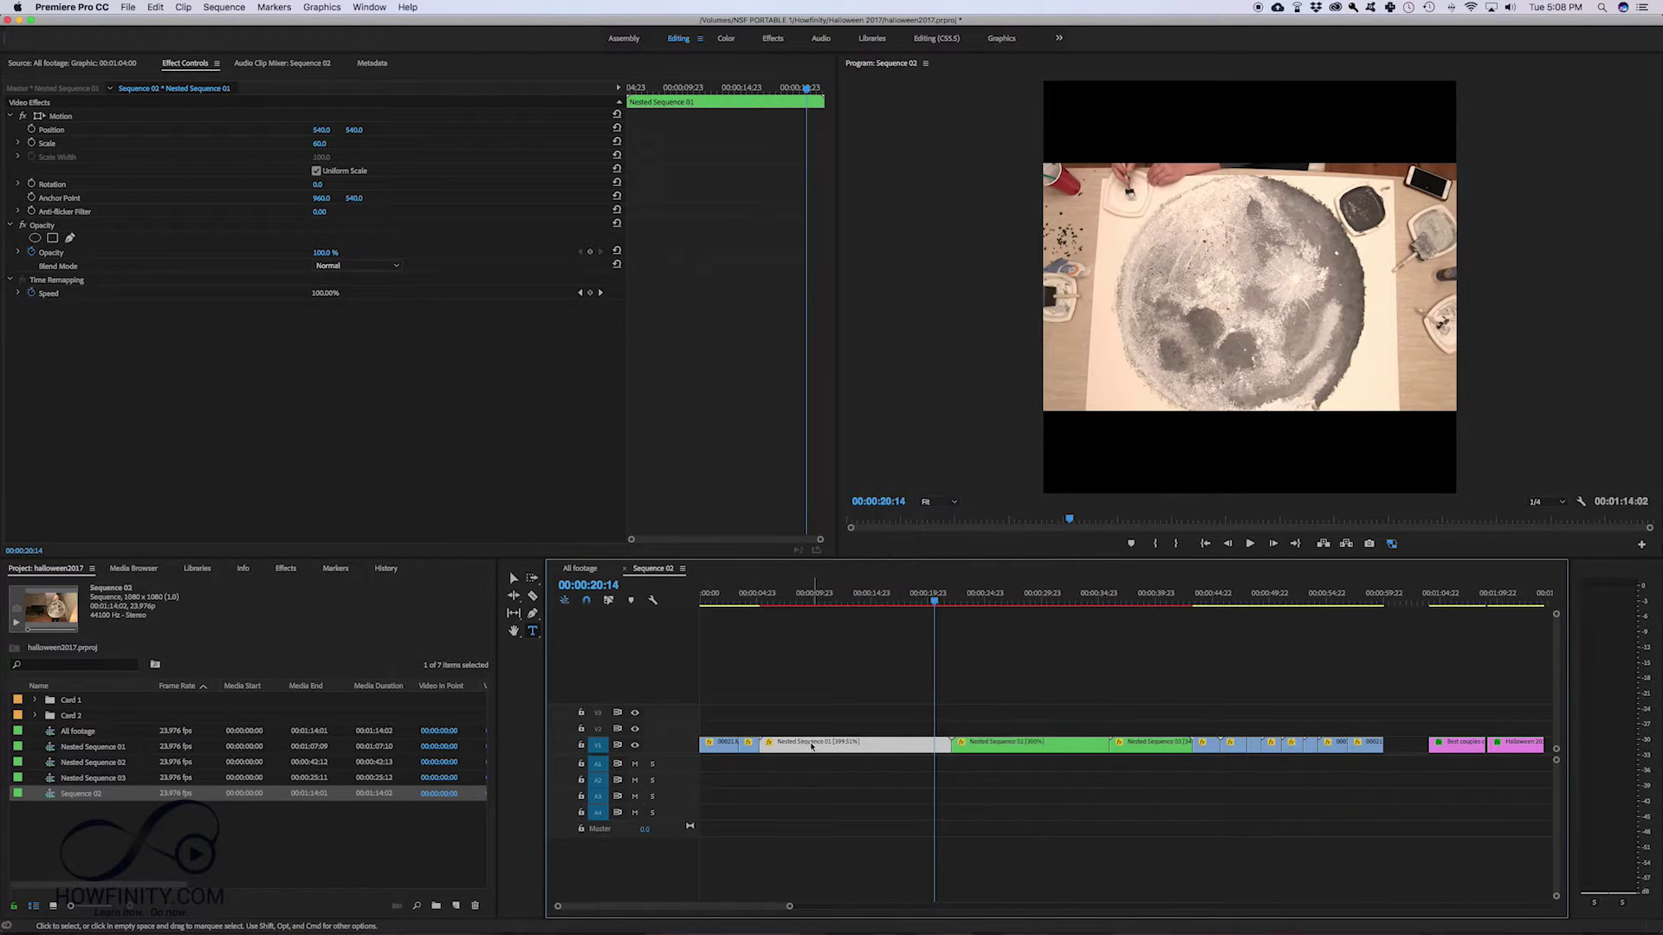
right_click(874, 744)
click(917, 390)
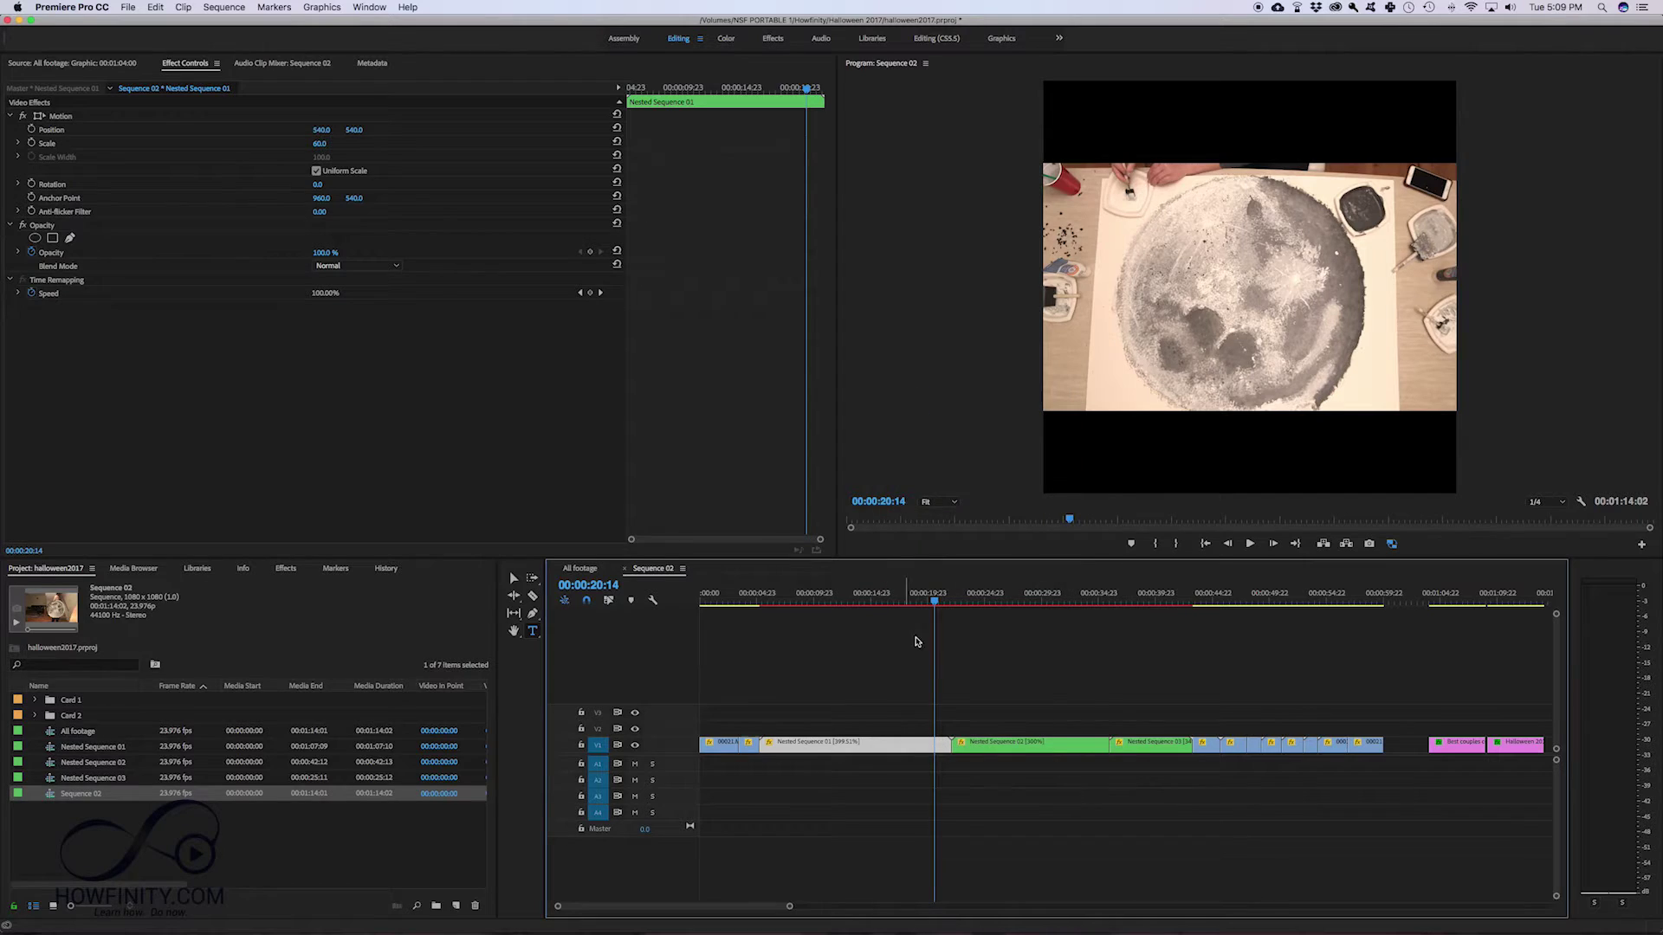
- Paste the copied attributes onto the first clip 00021.MTS, excluding Time Remapping
click(710, 598)
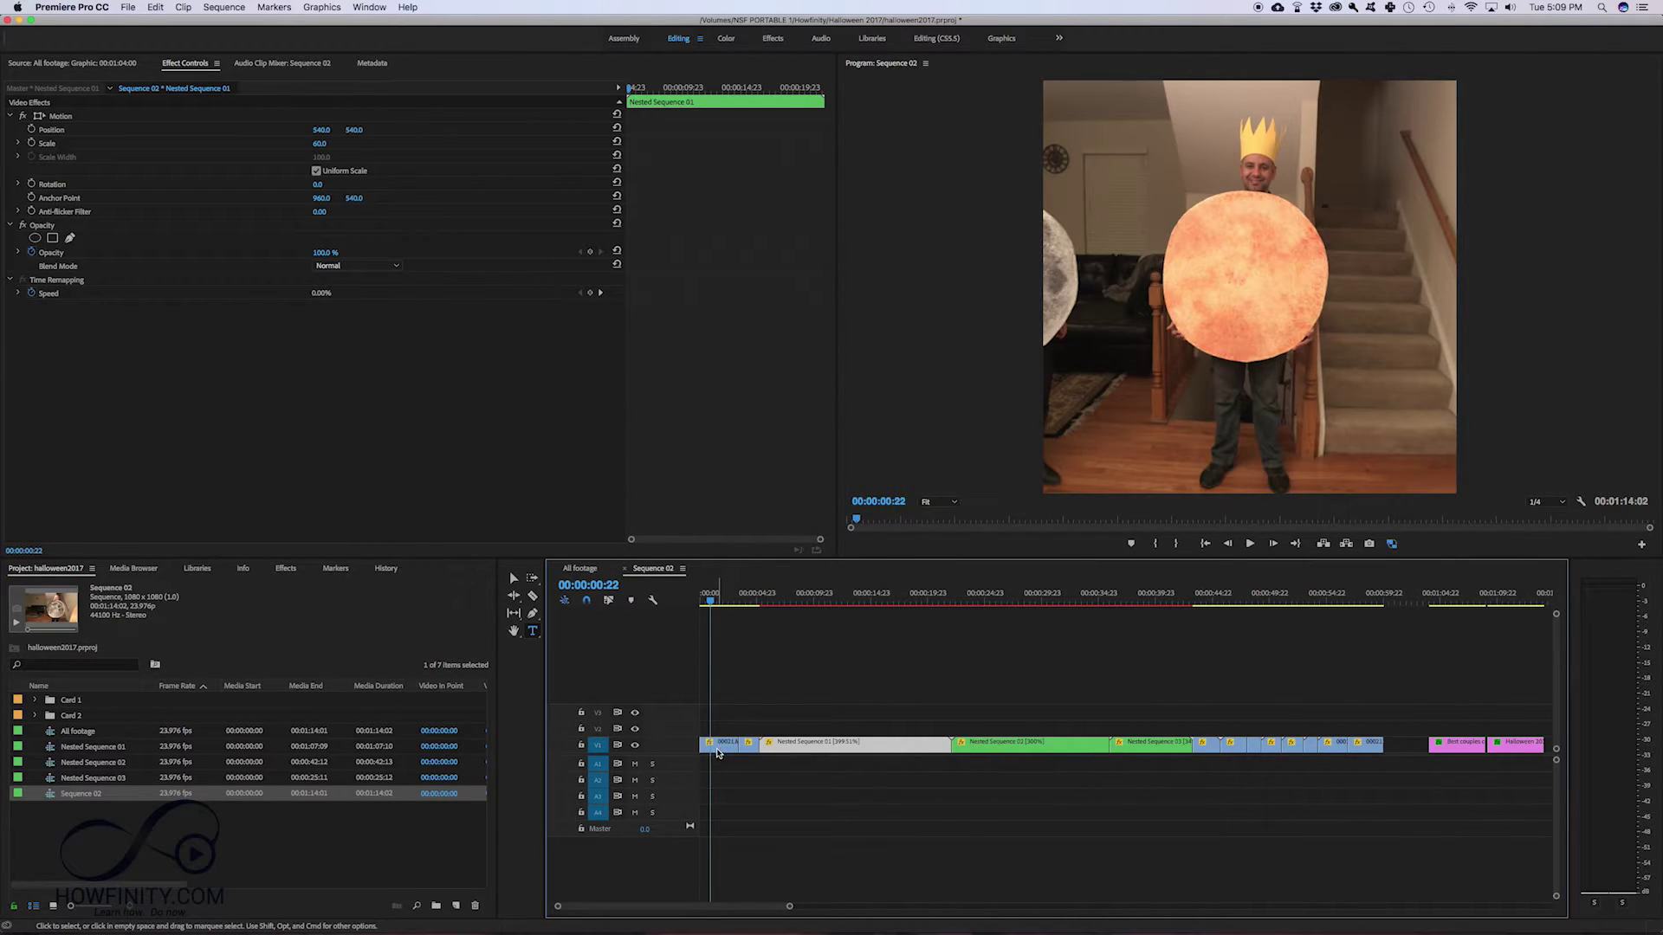
click(721, 751)
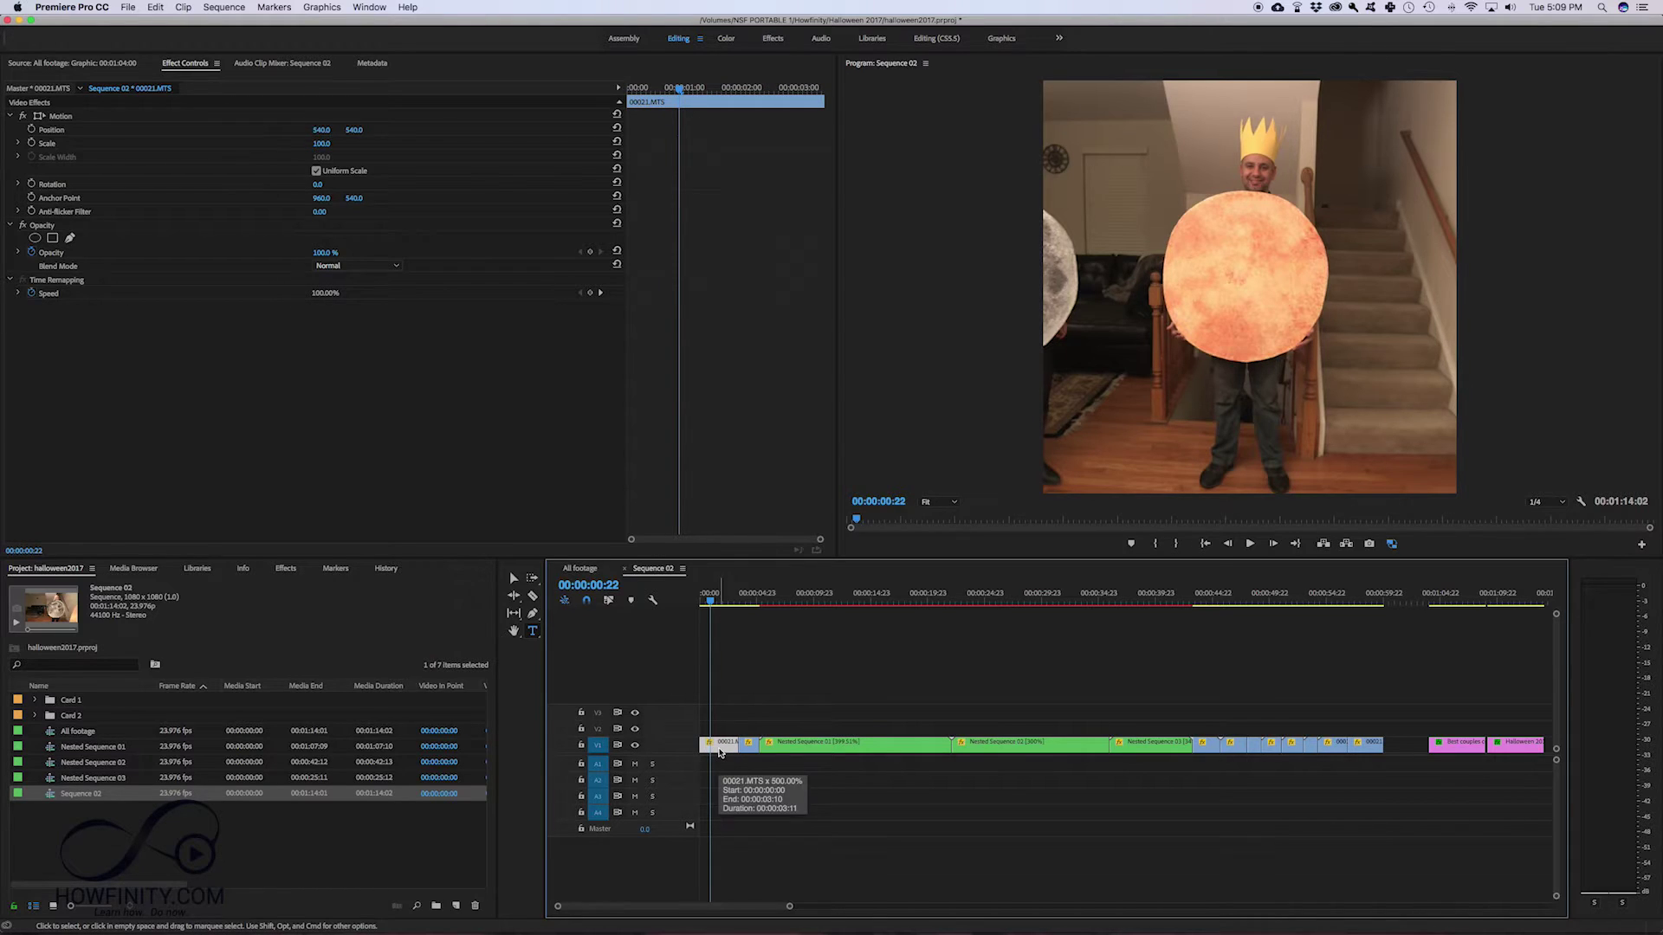
right_click(719, 753)
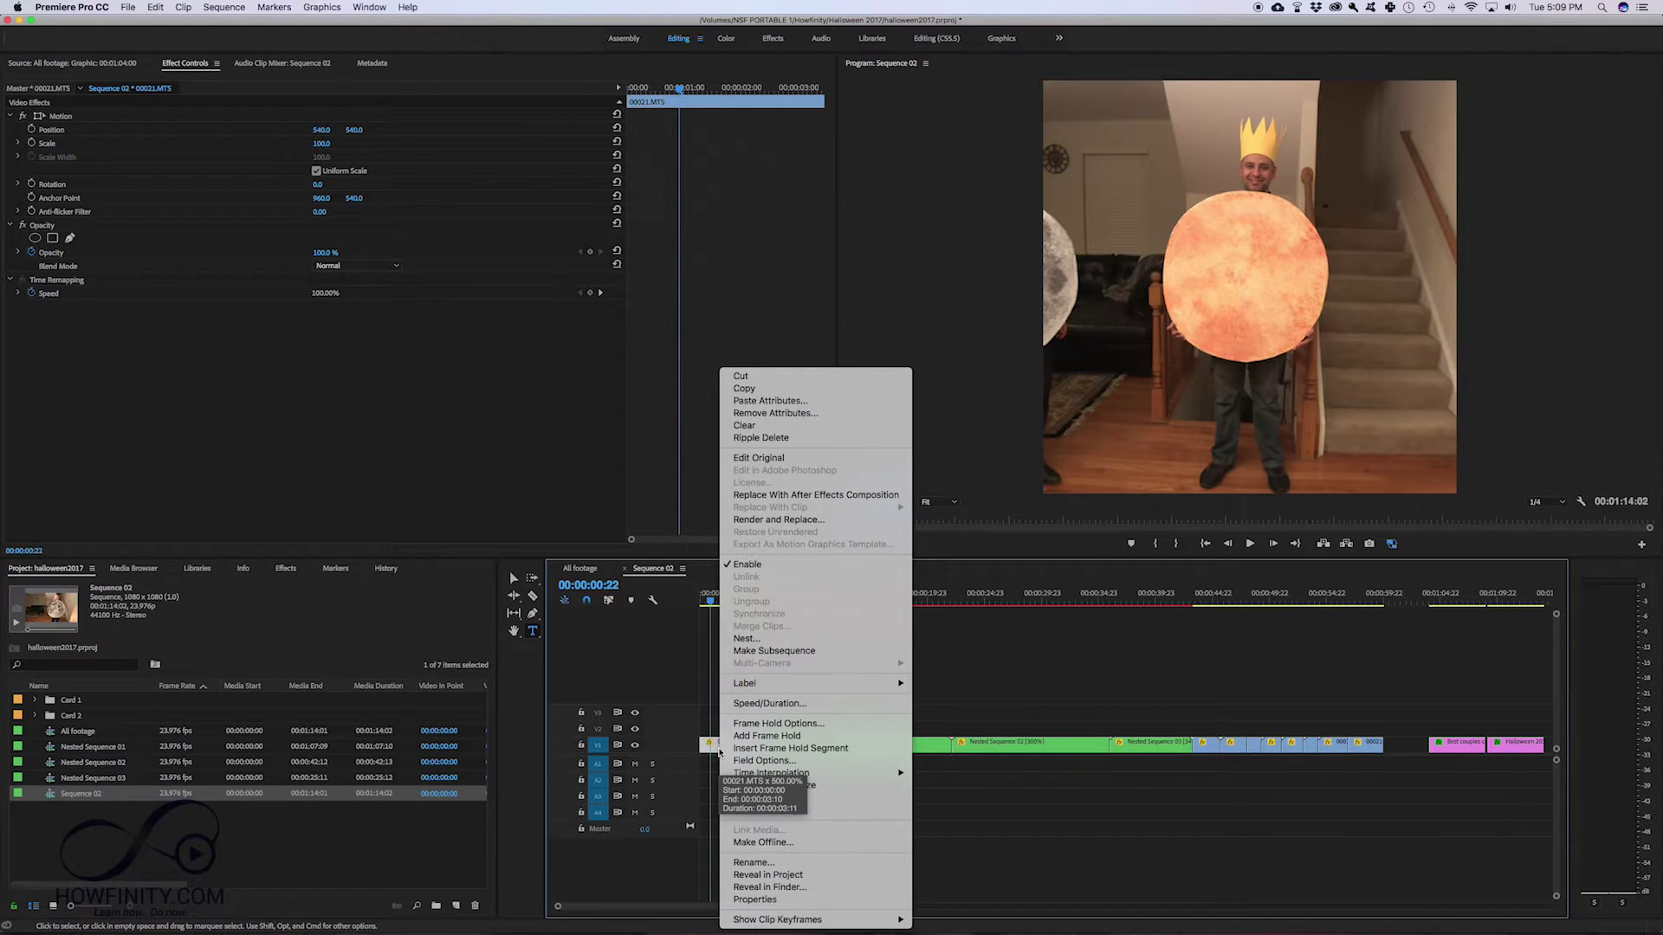
click(770, 401)
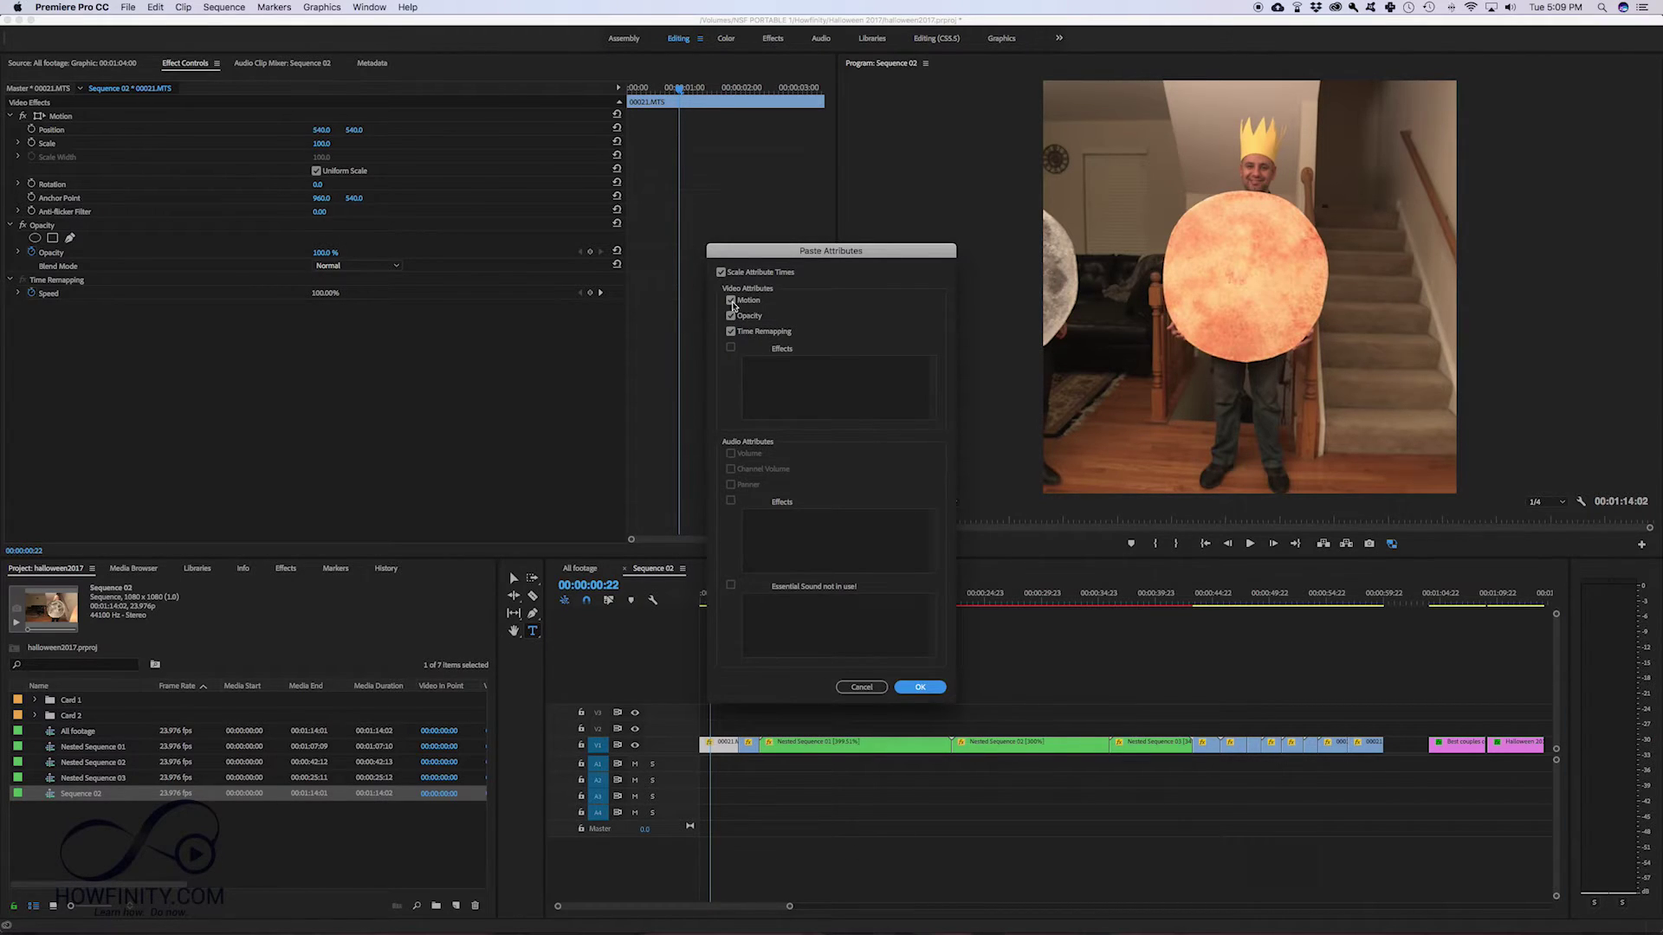
click(730, 331)
click(920, 687)
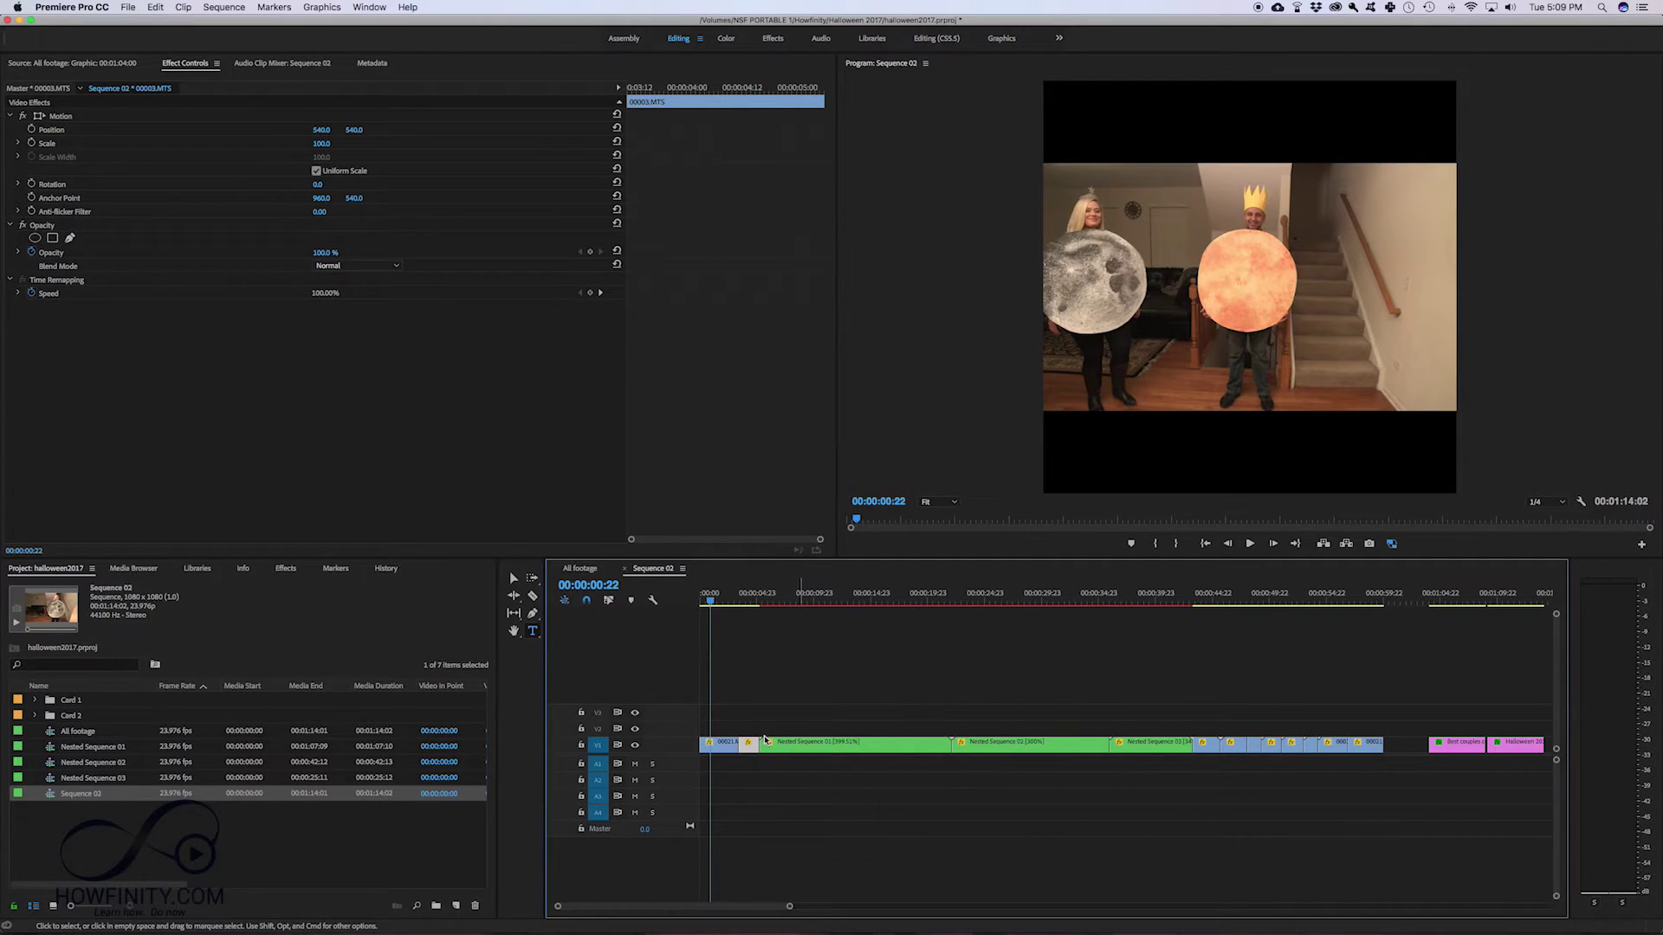
- Paste the copied attributes onto Nested Sequence 02, Nested Sequence 03 and the later clips
click(1009, 745)
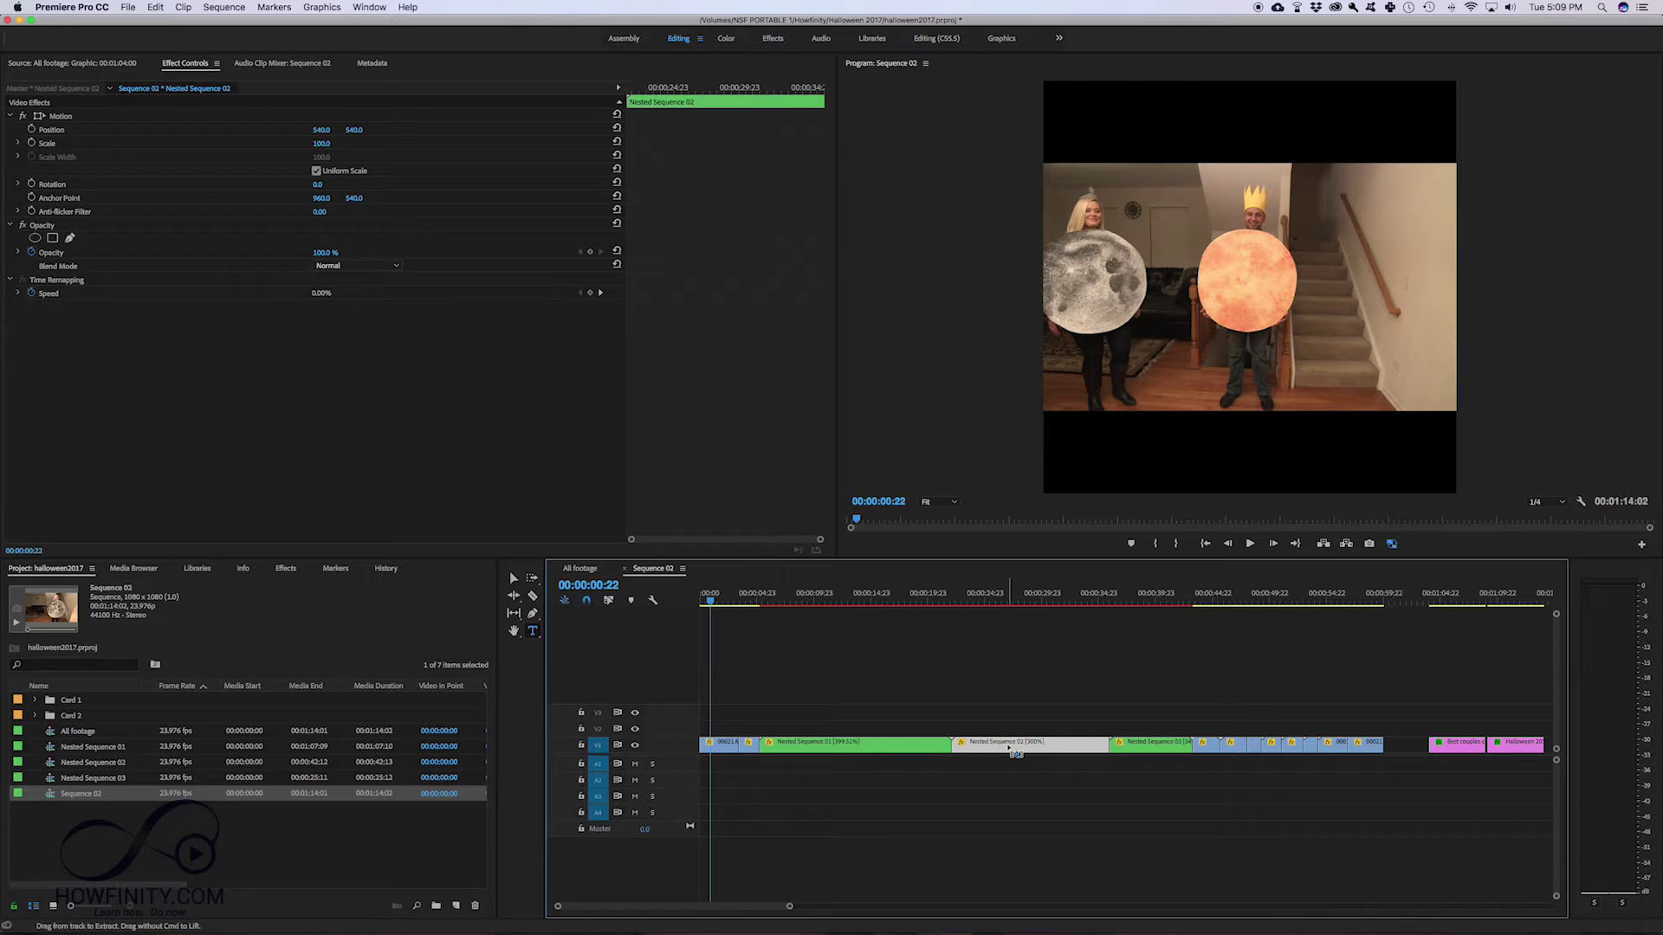
click(744, 744)
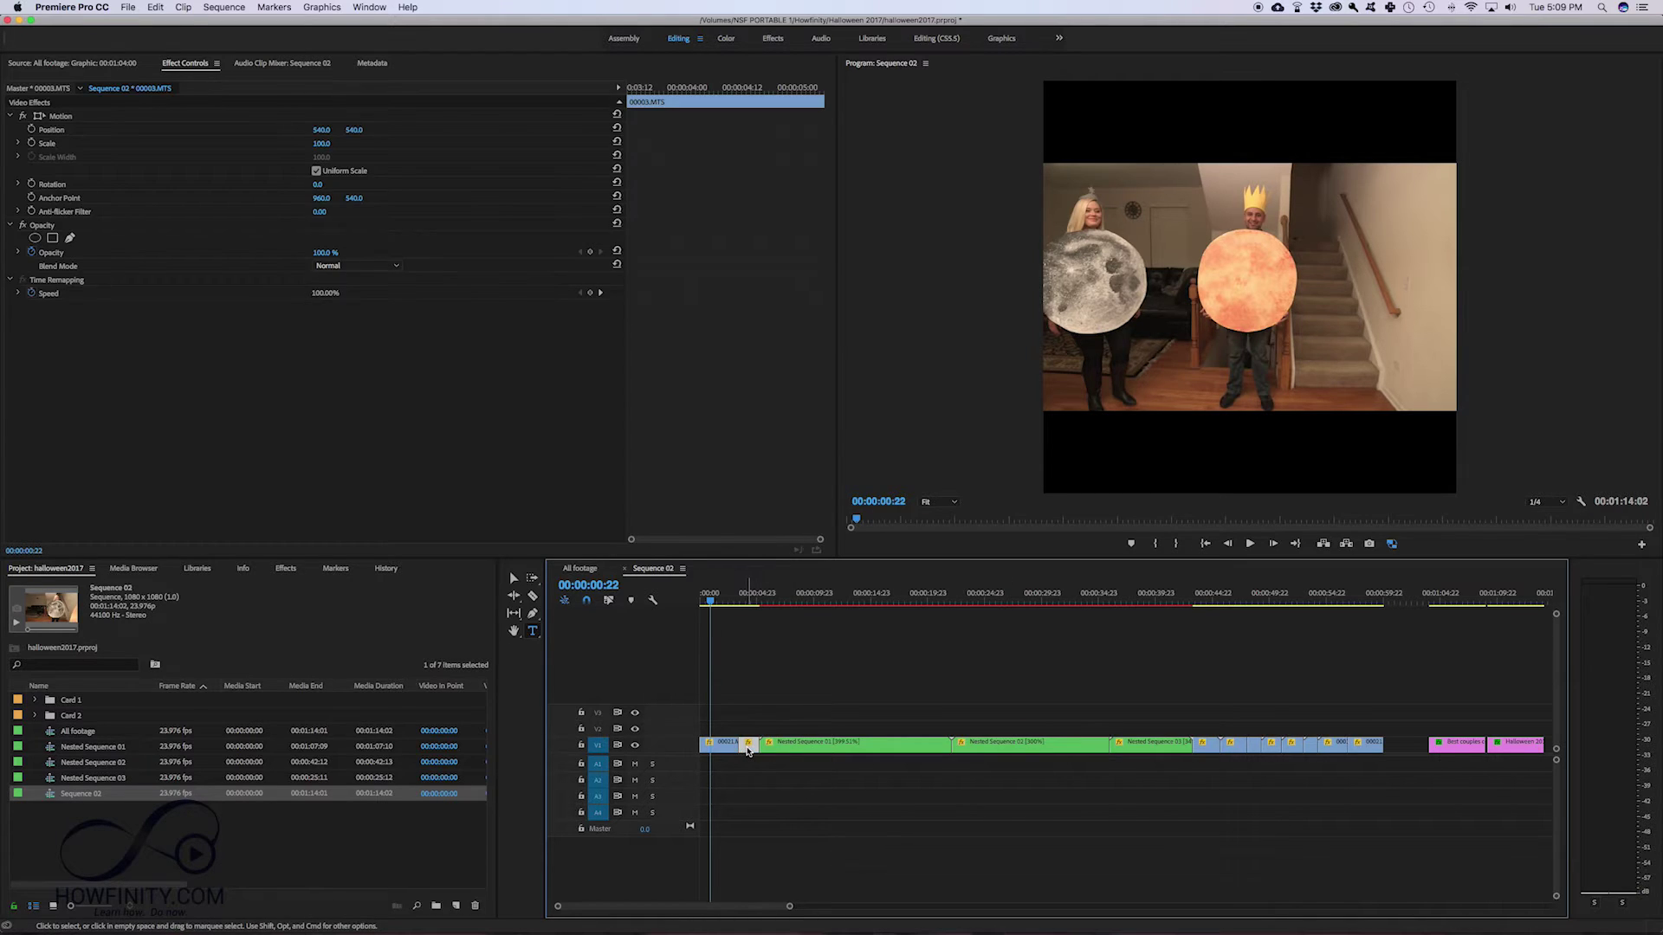
shift+click(1015, 746)
shift+click(1151, 746)
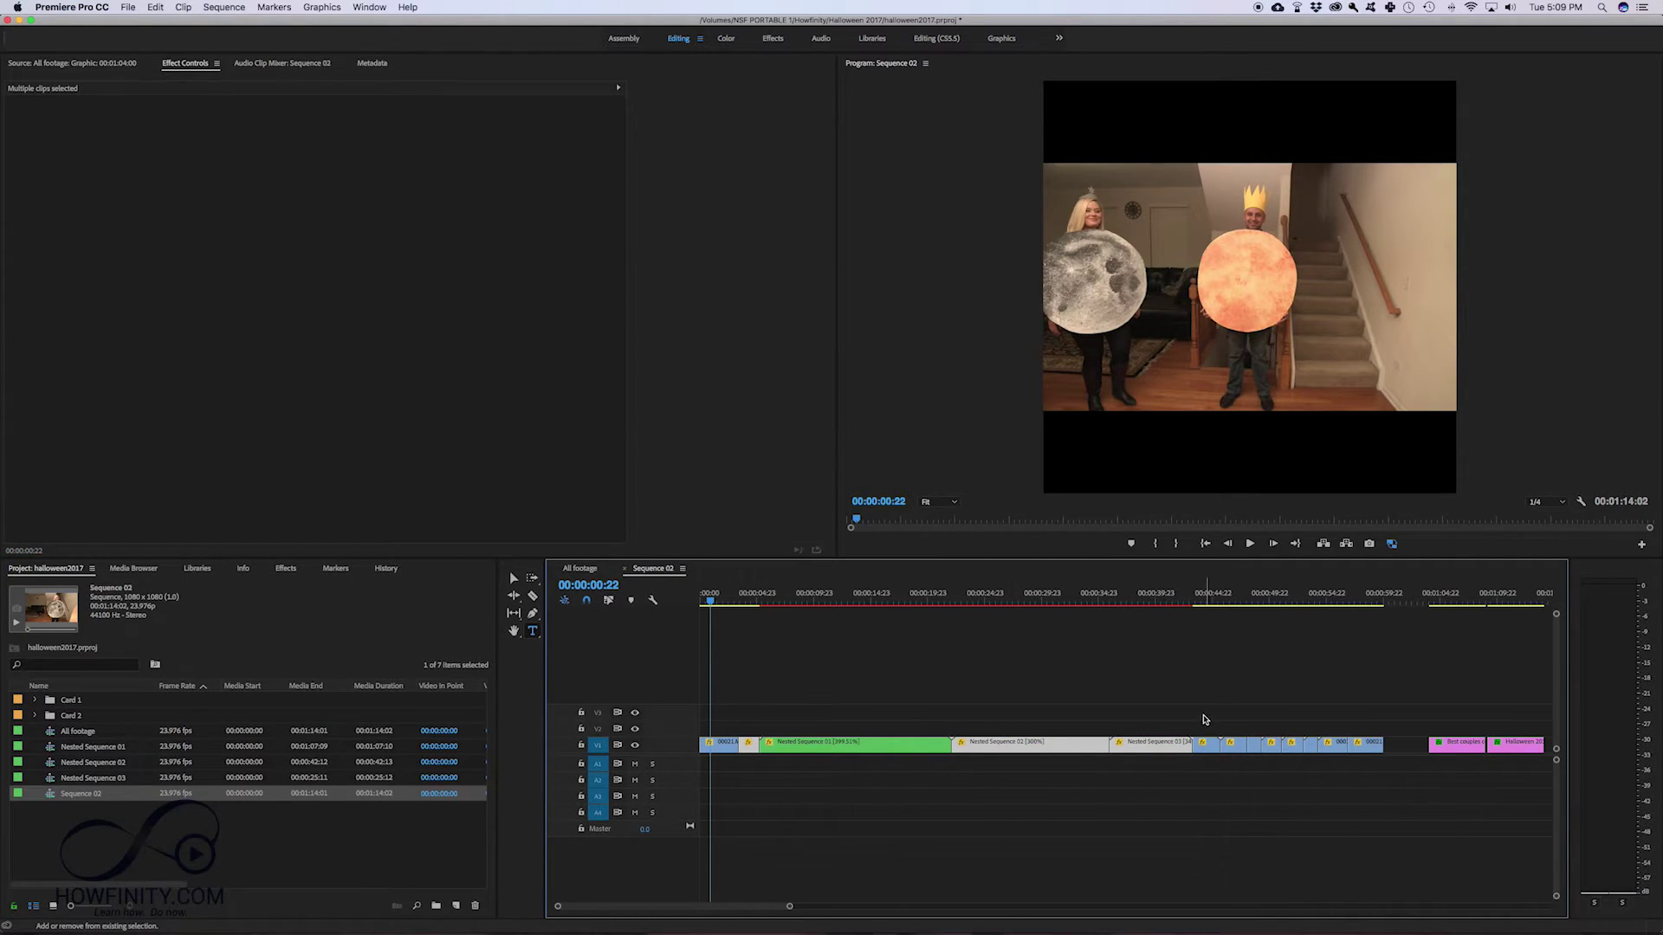
drag(1205, 722, 1397, 761)
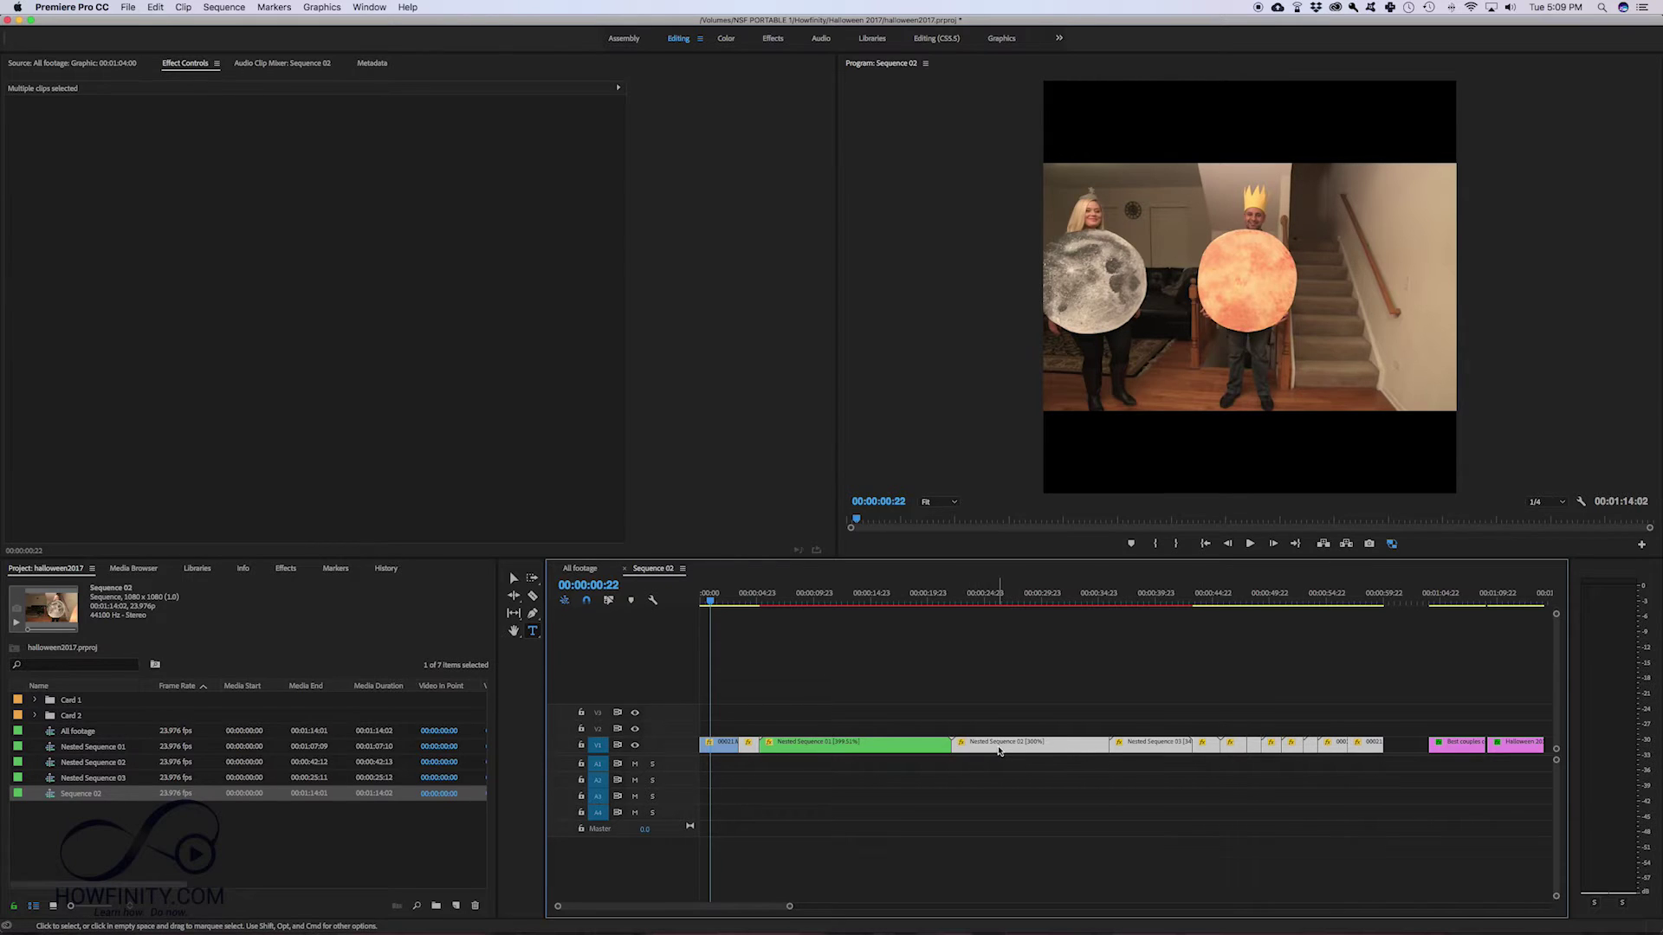
right_click(1000, 749)
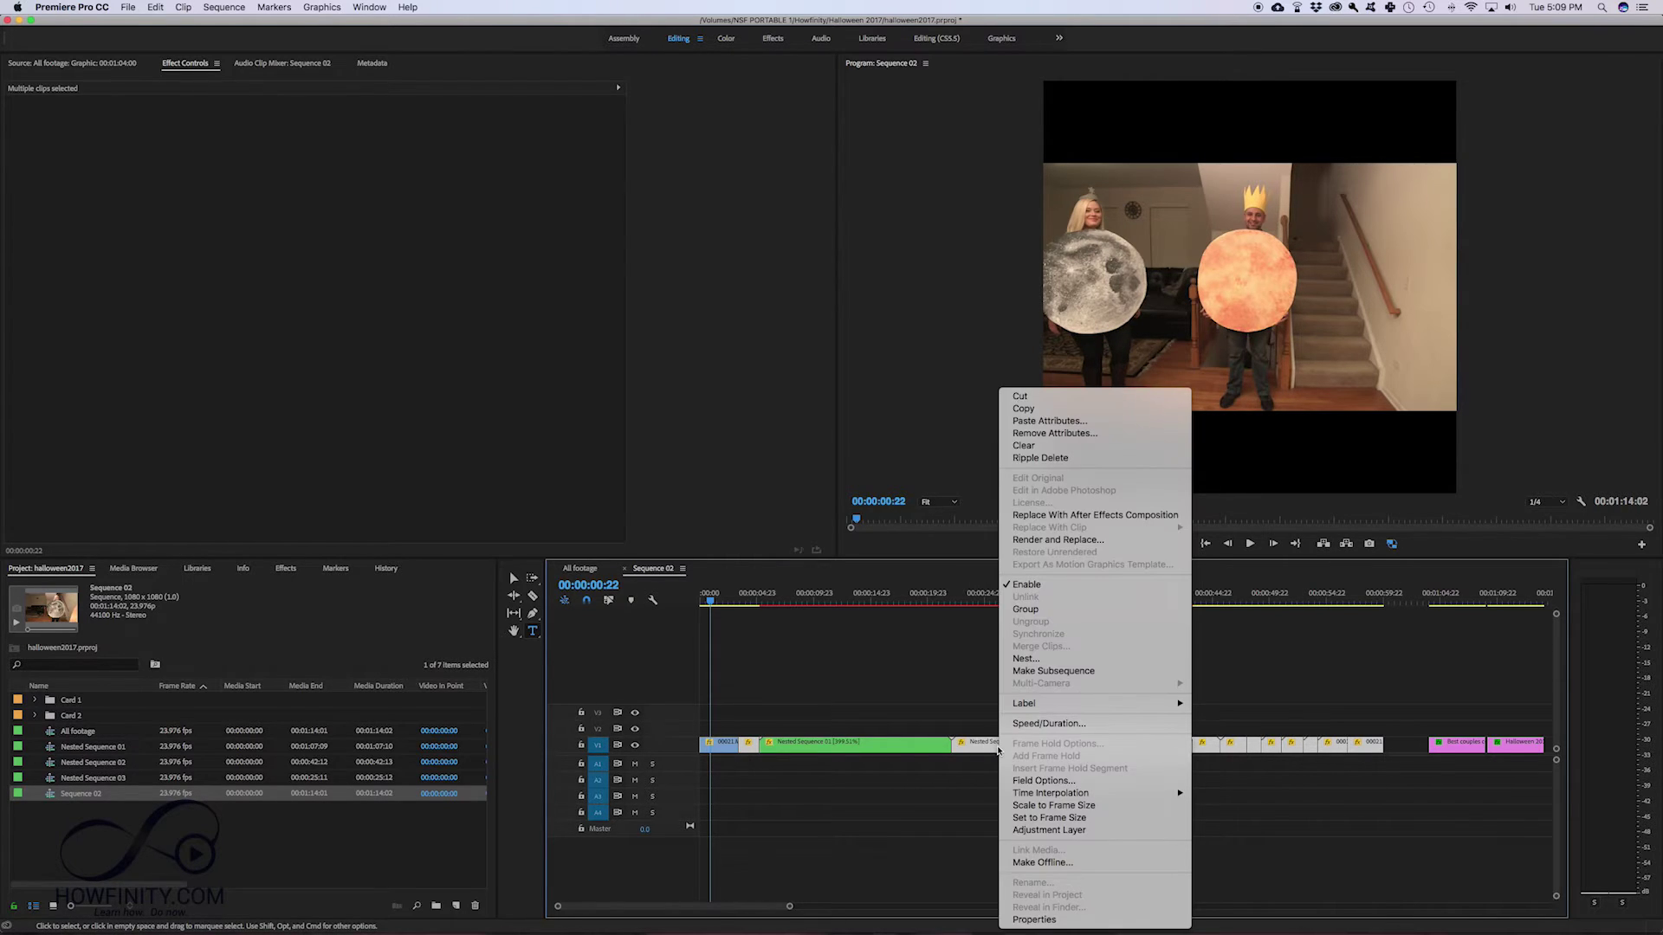
click(1029, 421)
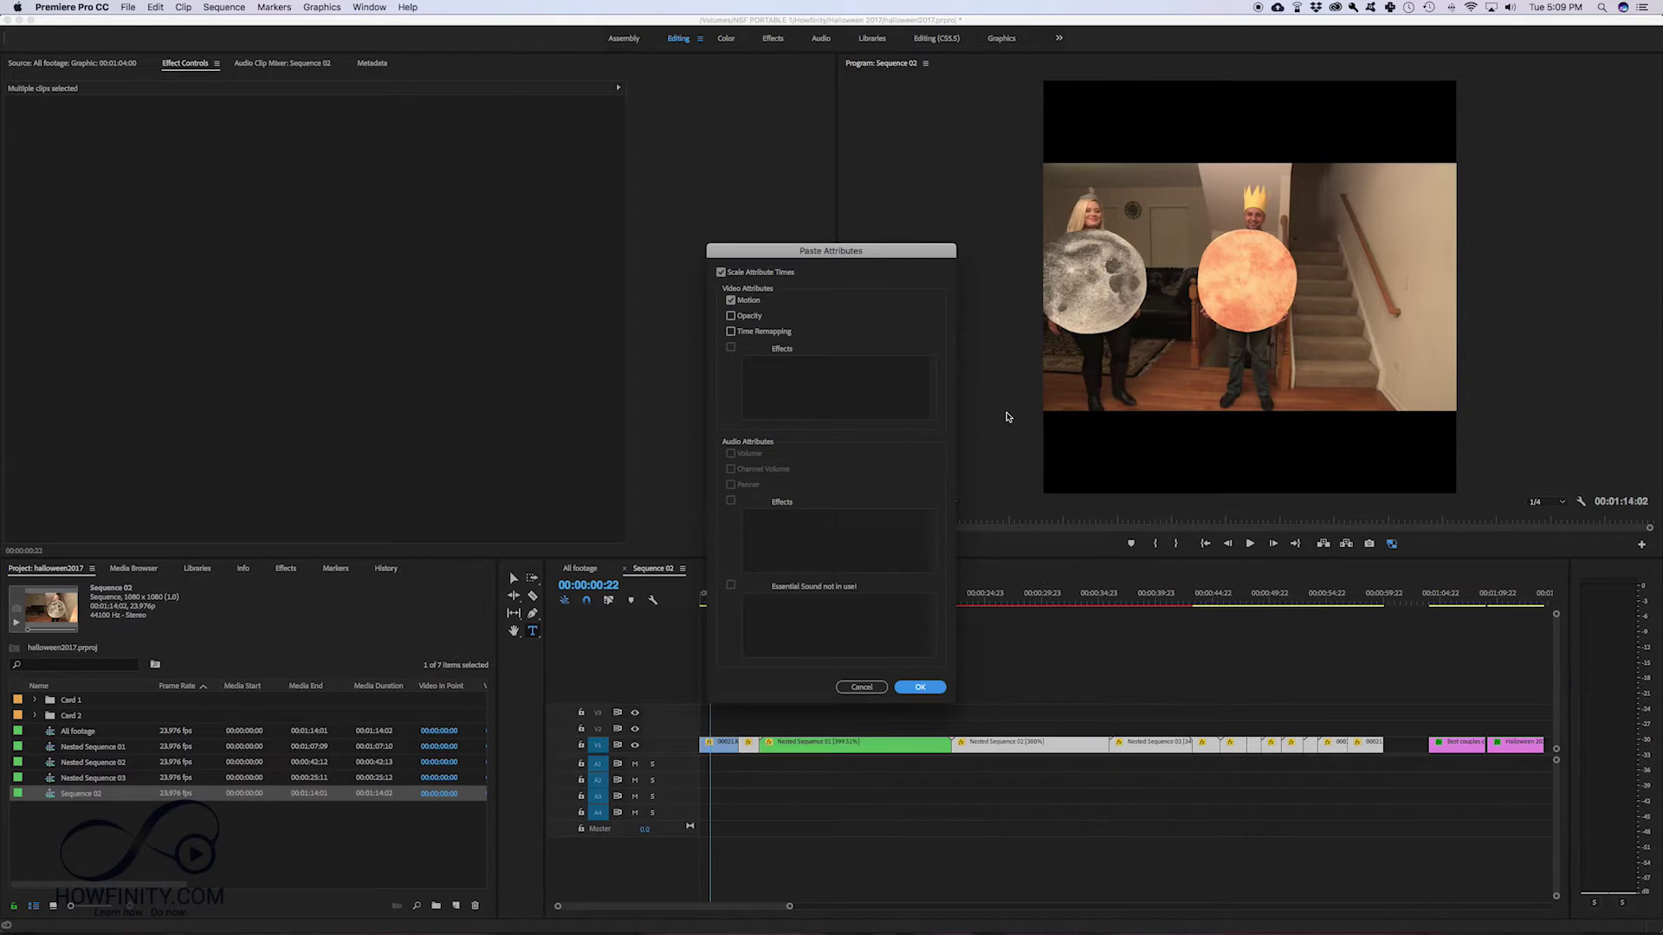
click(922, 687)
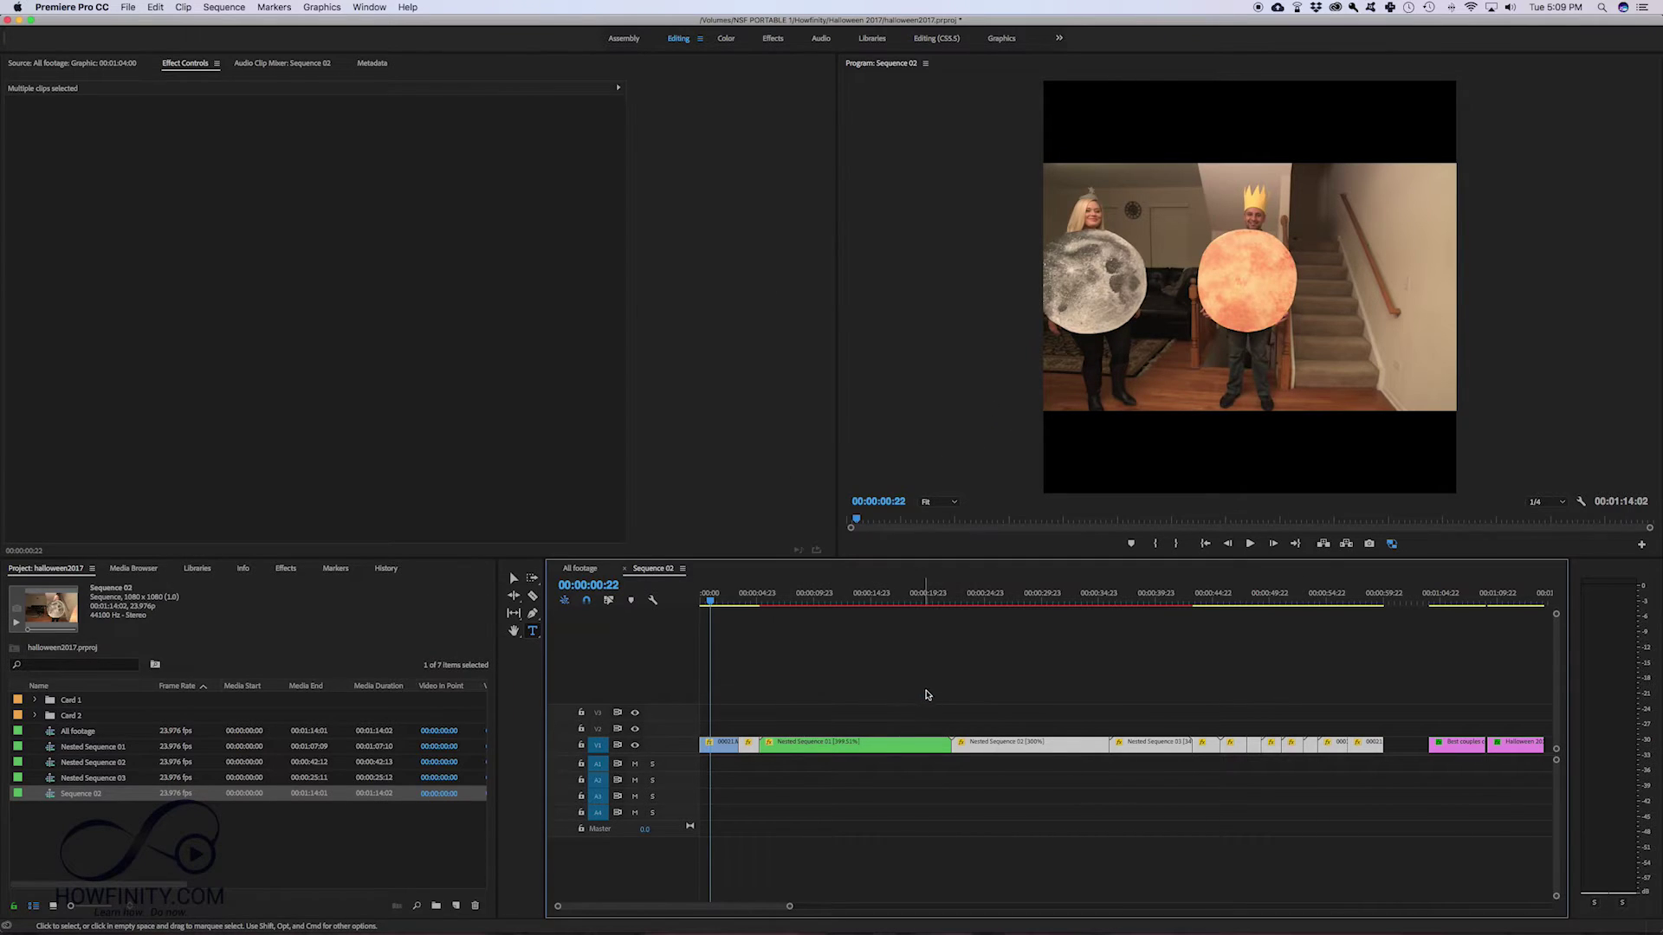
- Check the first clip's scale, then bring up Paste Attributes for all footage clips
click(1020, 597)
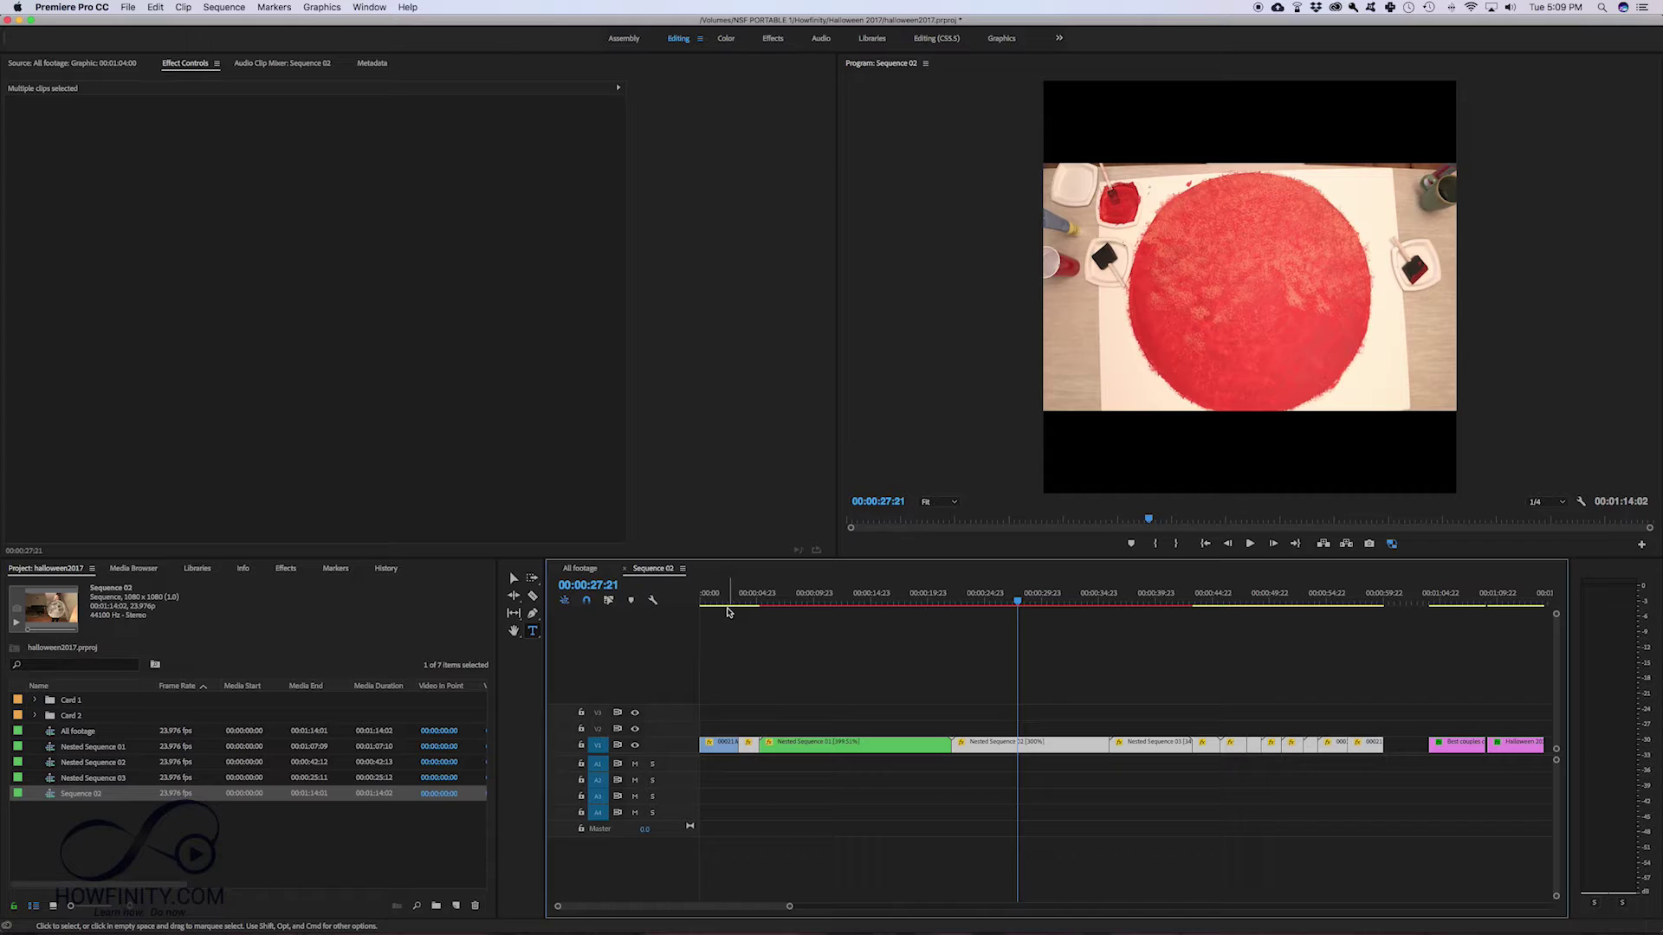
click(726, 593)
click(719, 744)
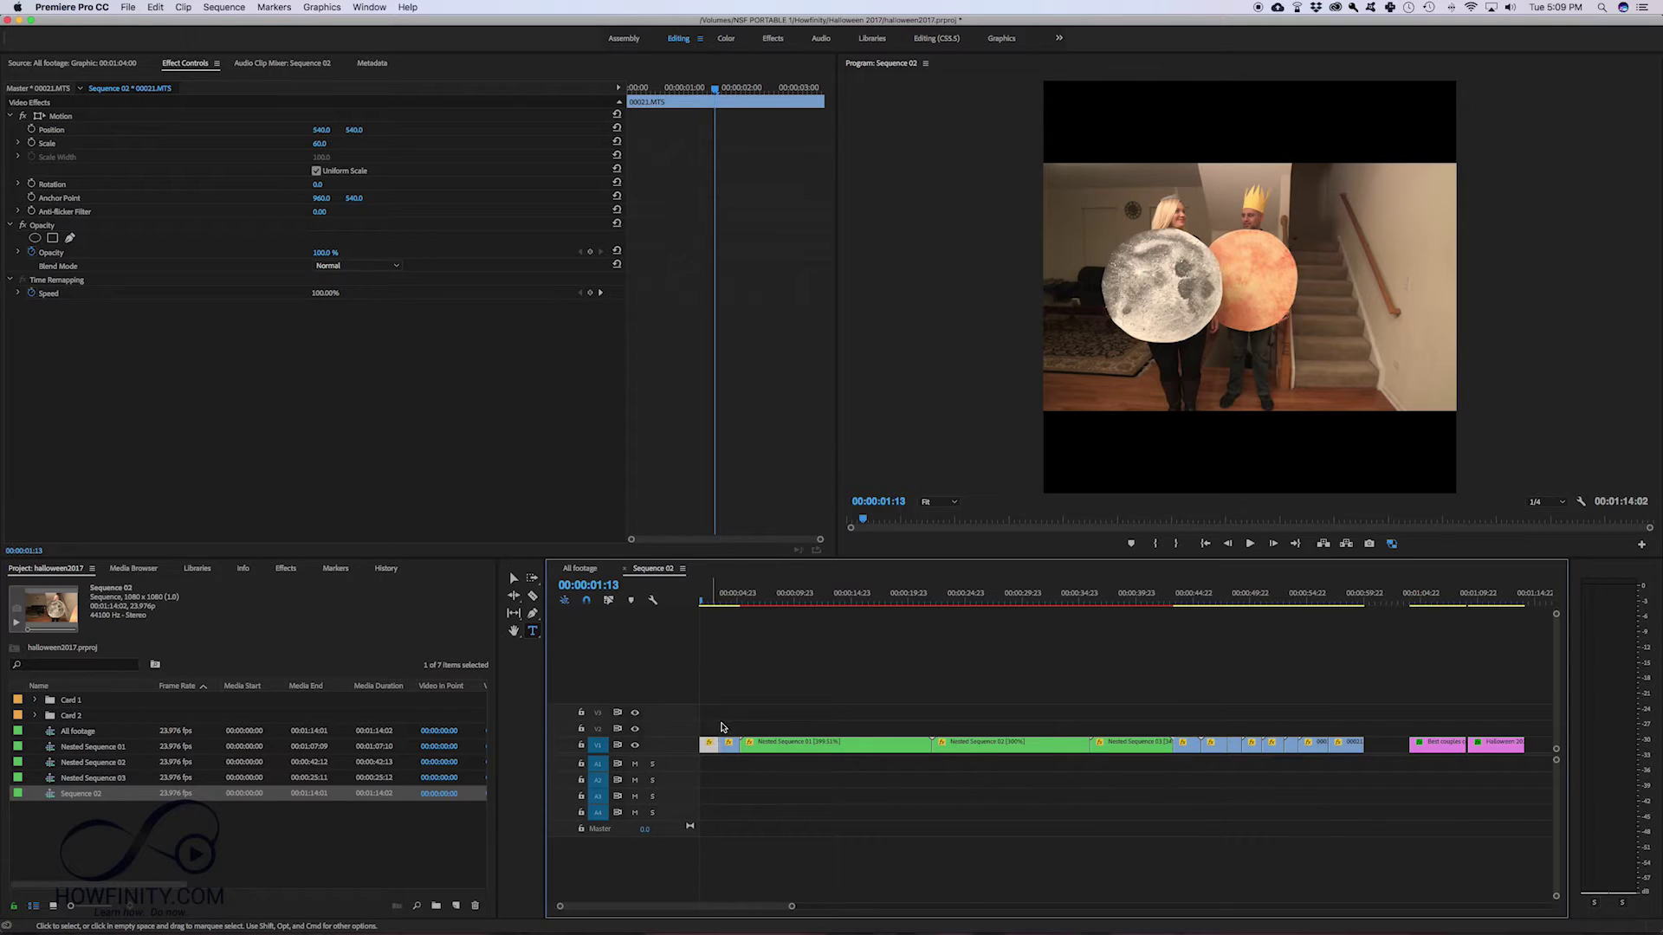
right_click(709, 750)
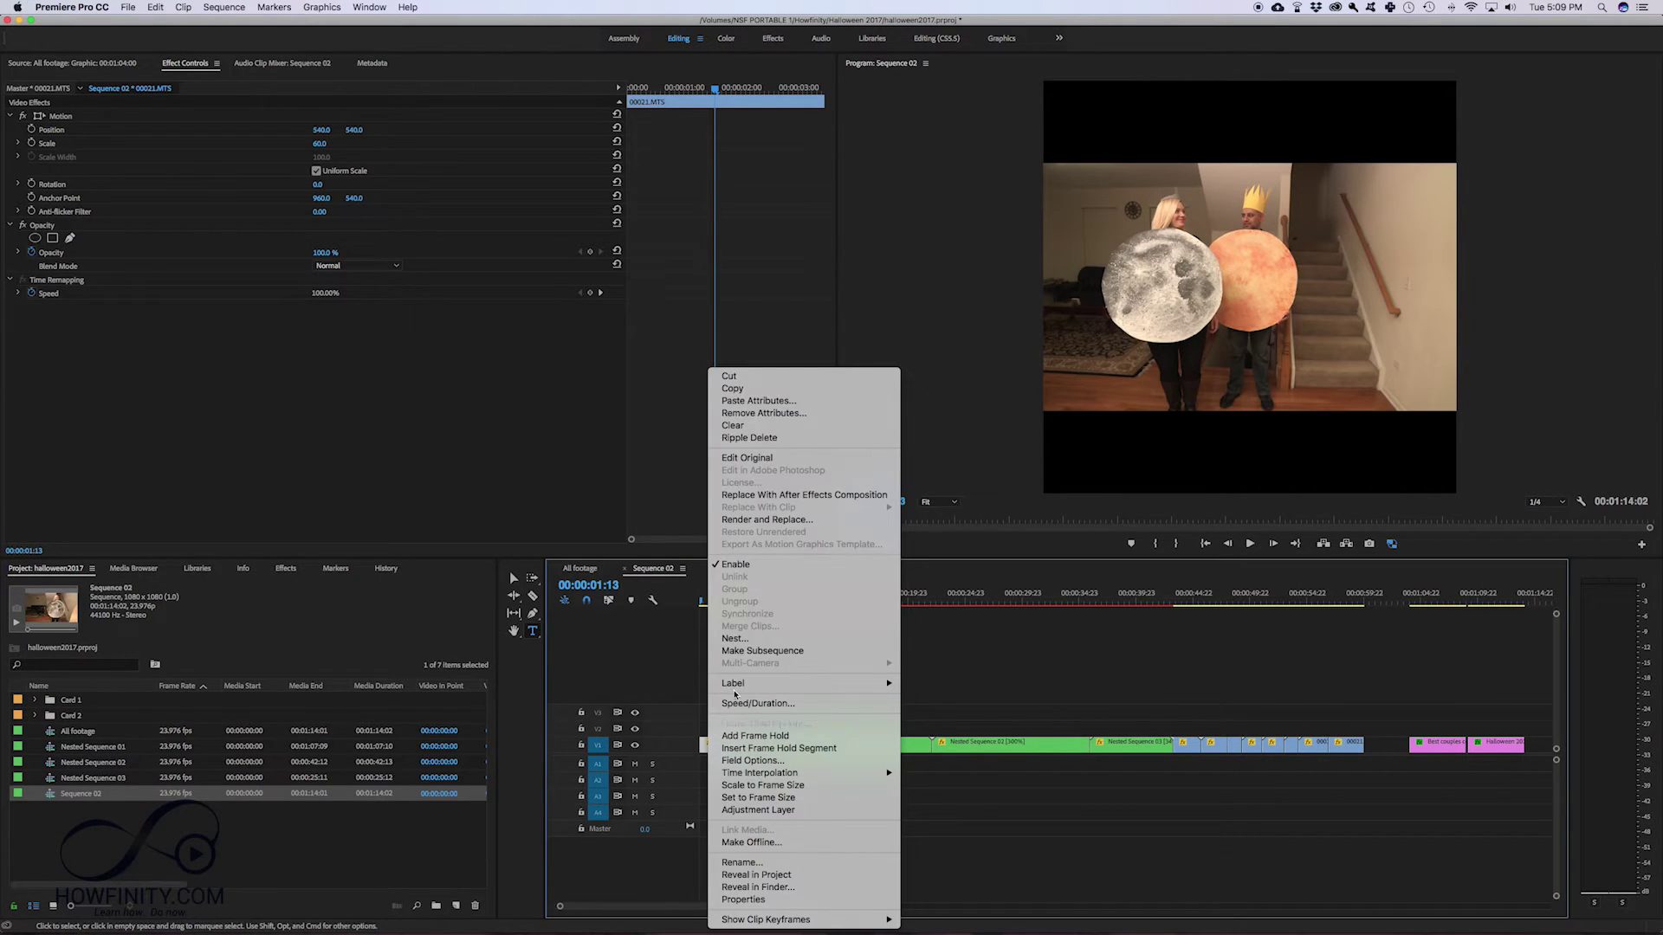
click(954, 614)
drag(752, 715, 1351, 777)
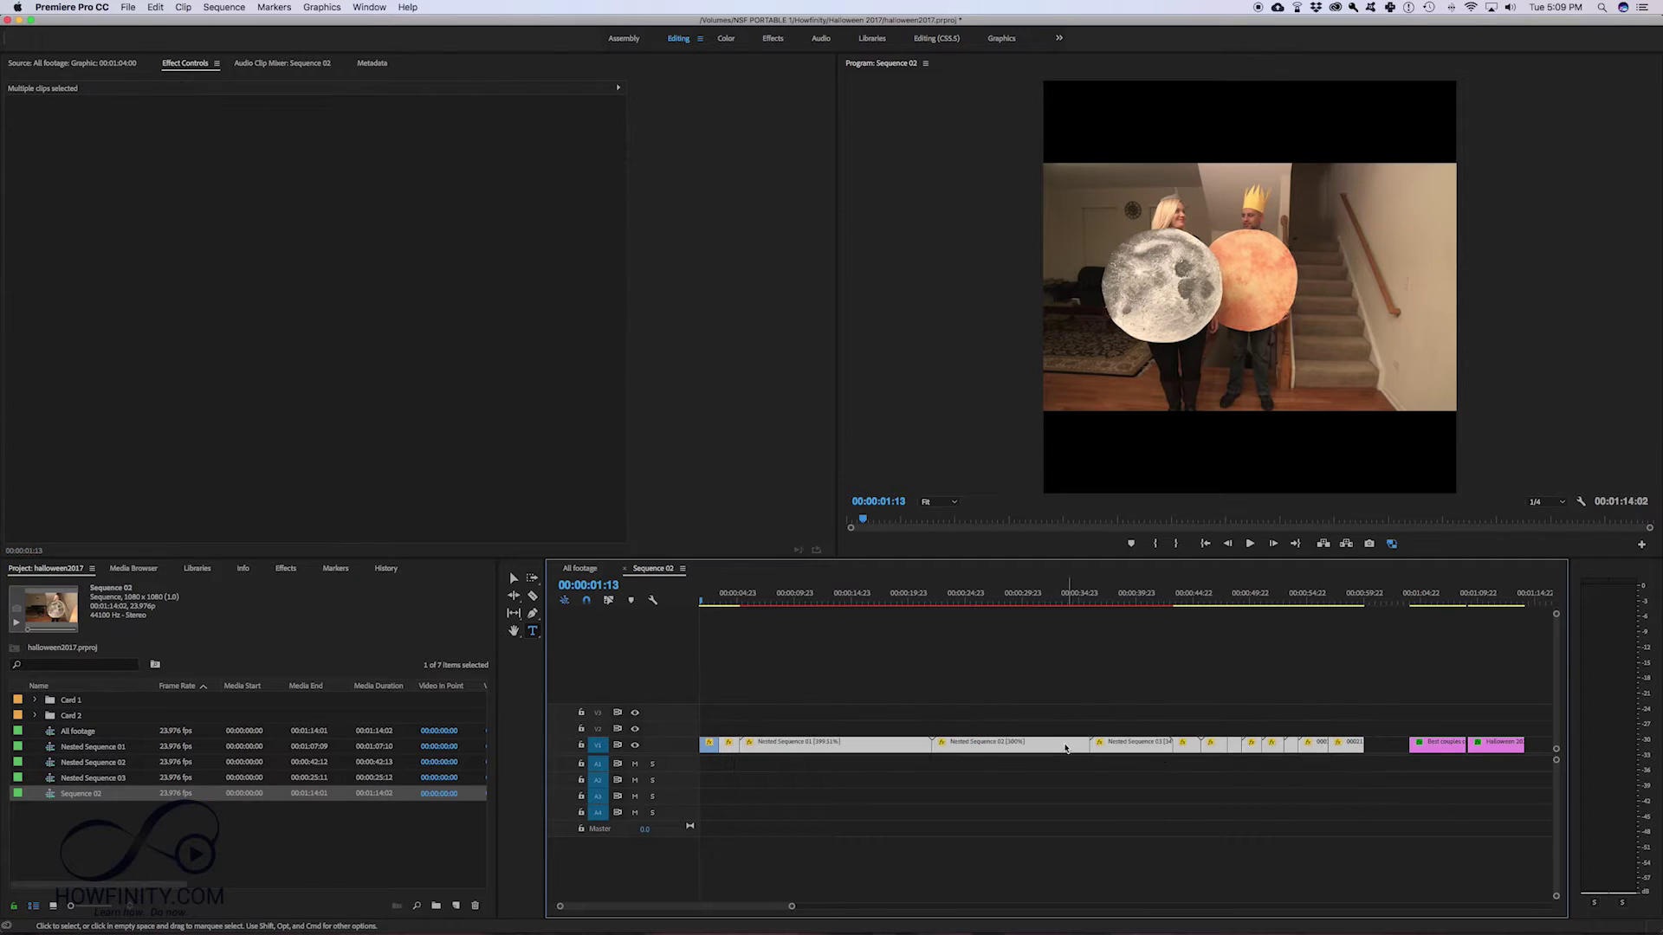
right_click(1042, 750)
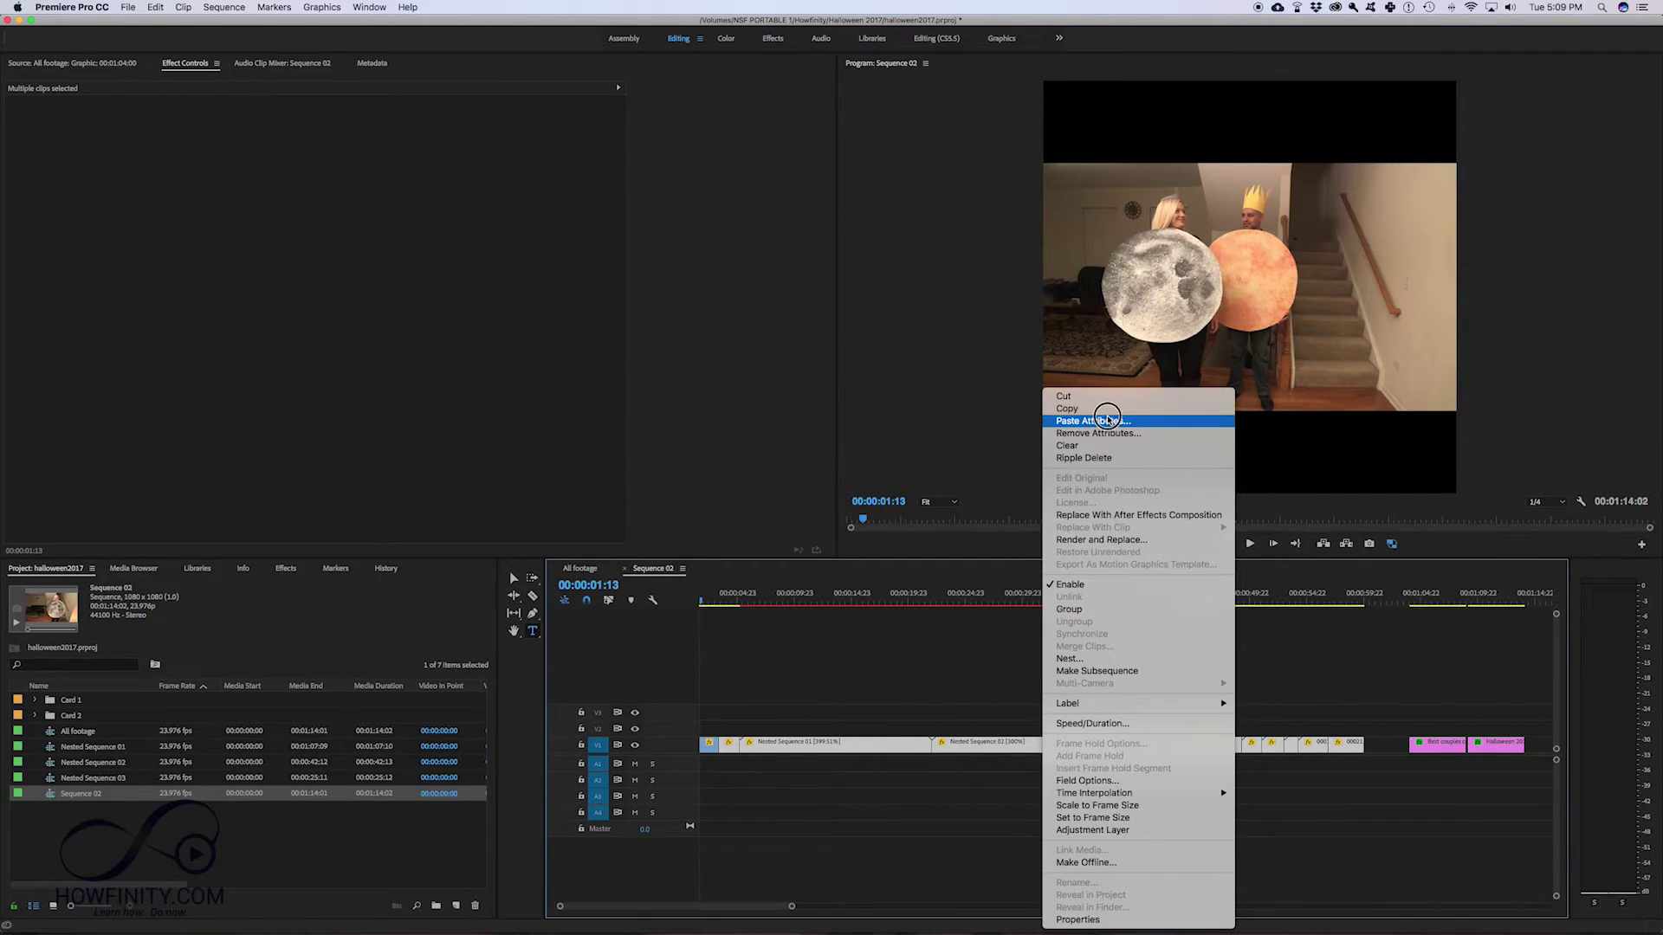
click(1091, 421)
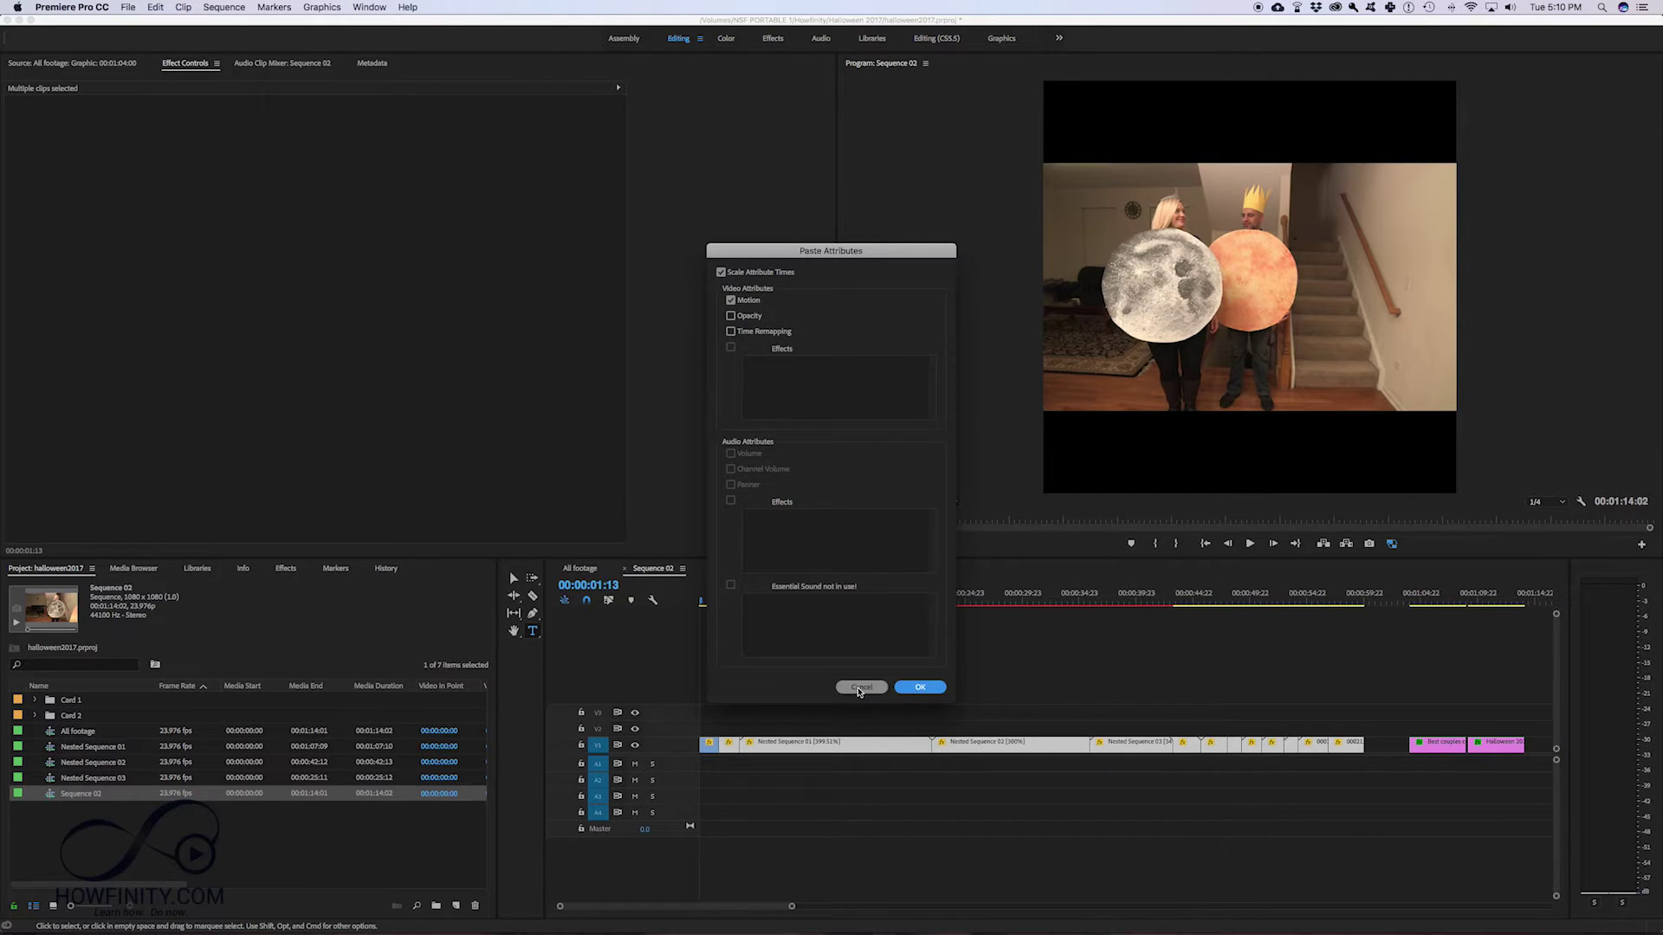
- Cancel Paste Attributes, deselect the footage, and select the Best couples title graphic
click(867, 687)
click(873, 645)
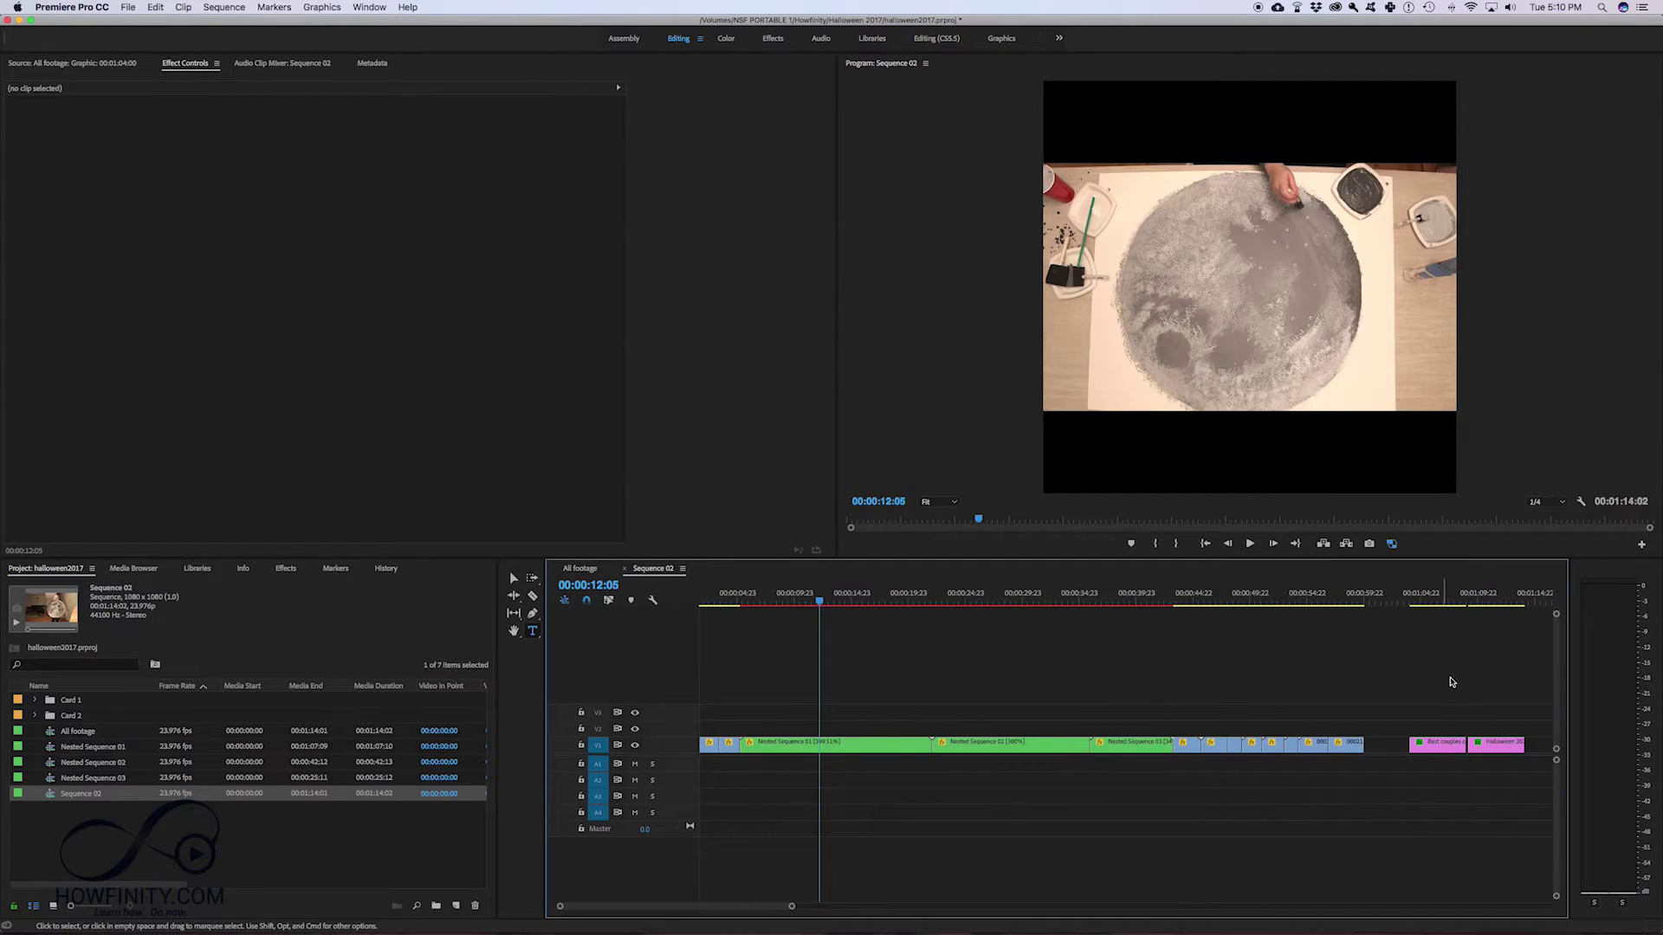
click(1435, 746)
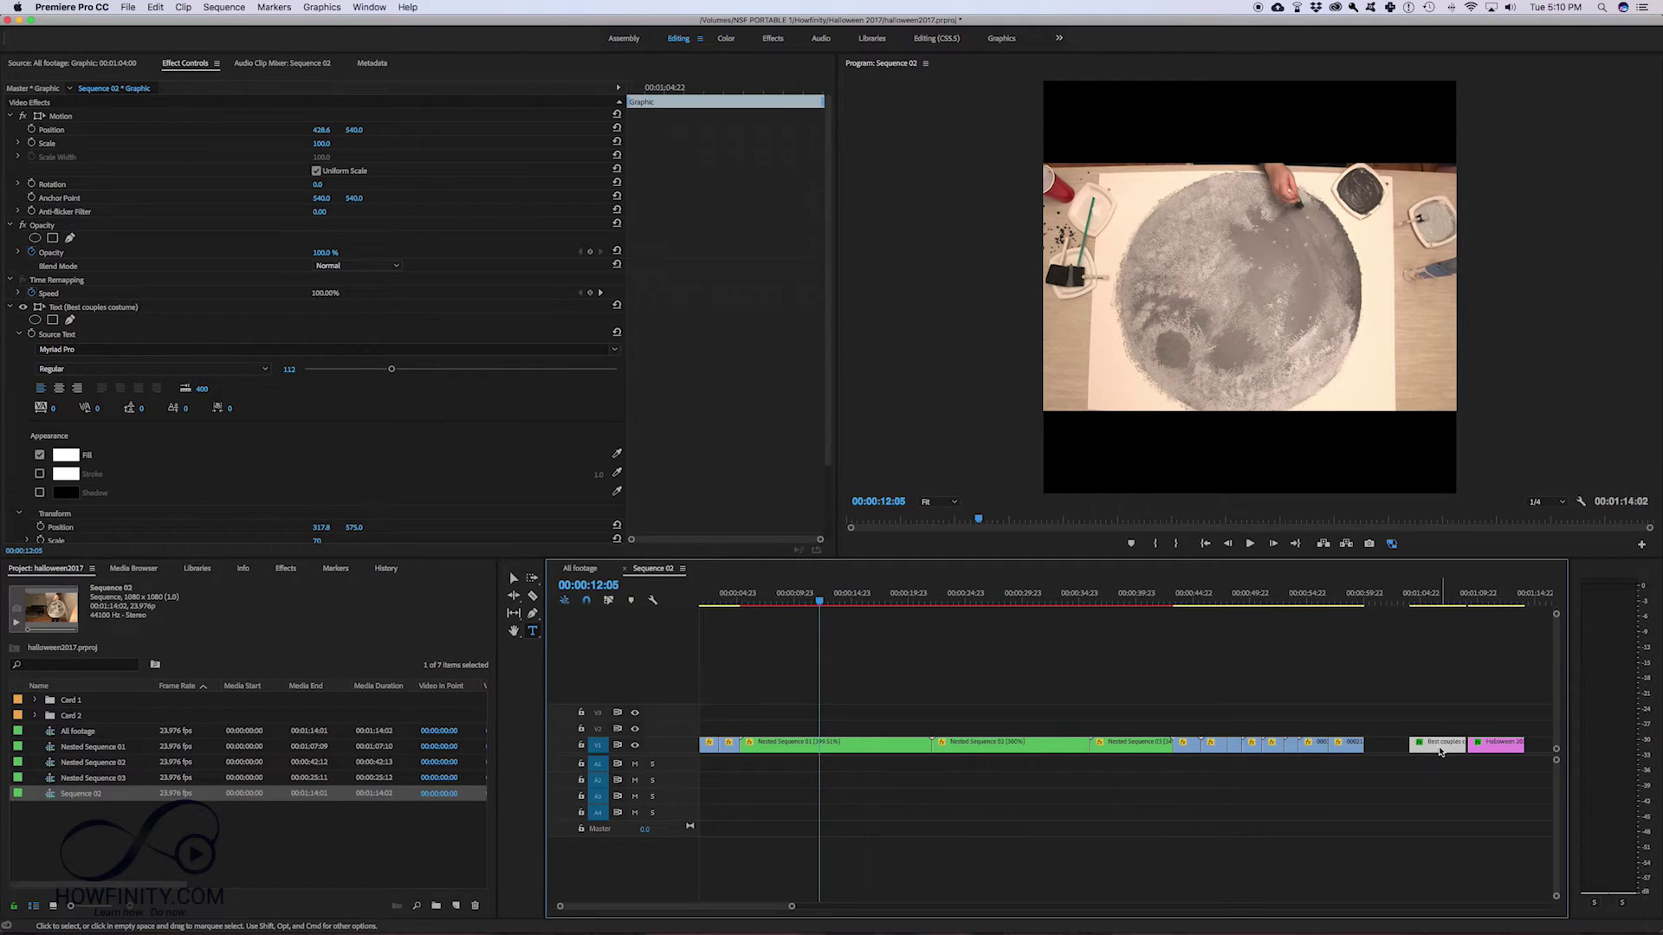
click(1429, 723)
- Add a new text layer graphic from Graphics > New Layer > Text
click(1050, 649)
click(322, 7)
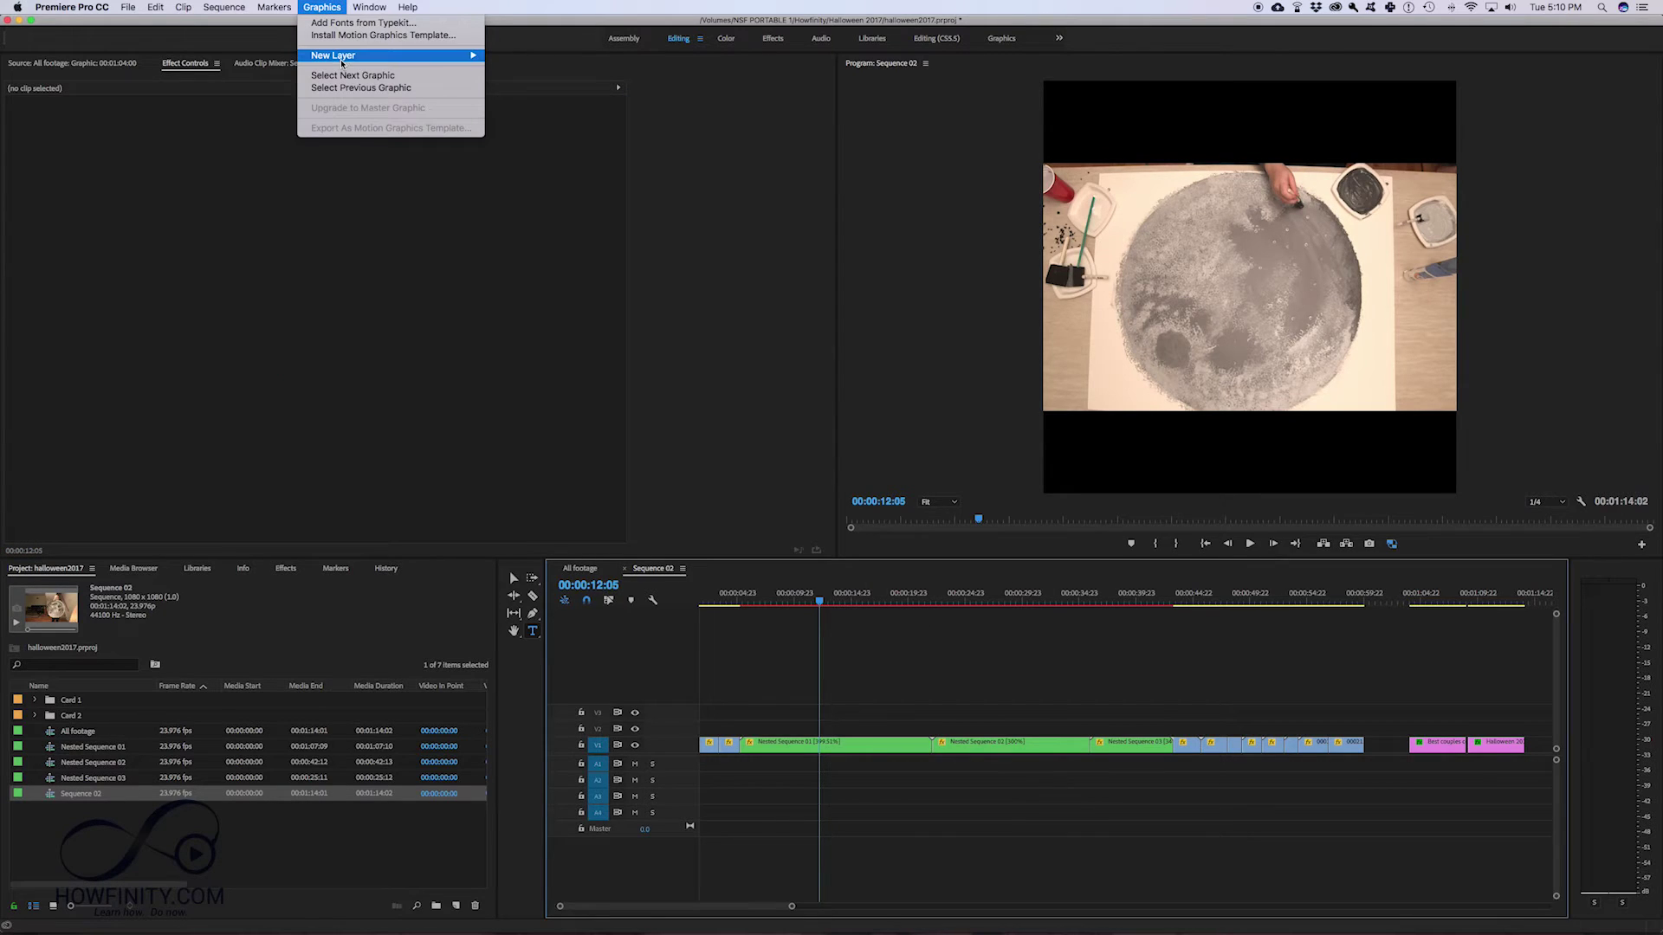
click(515, 63)
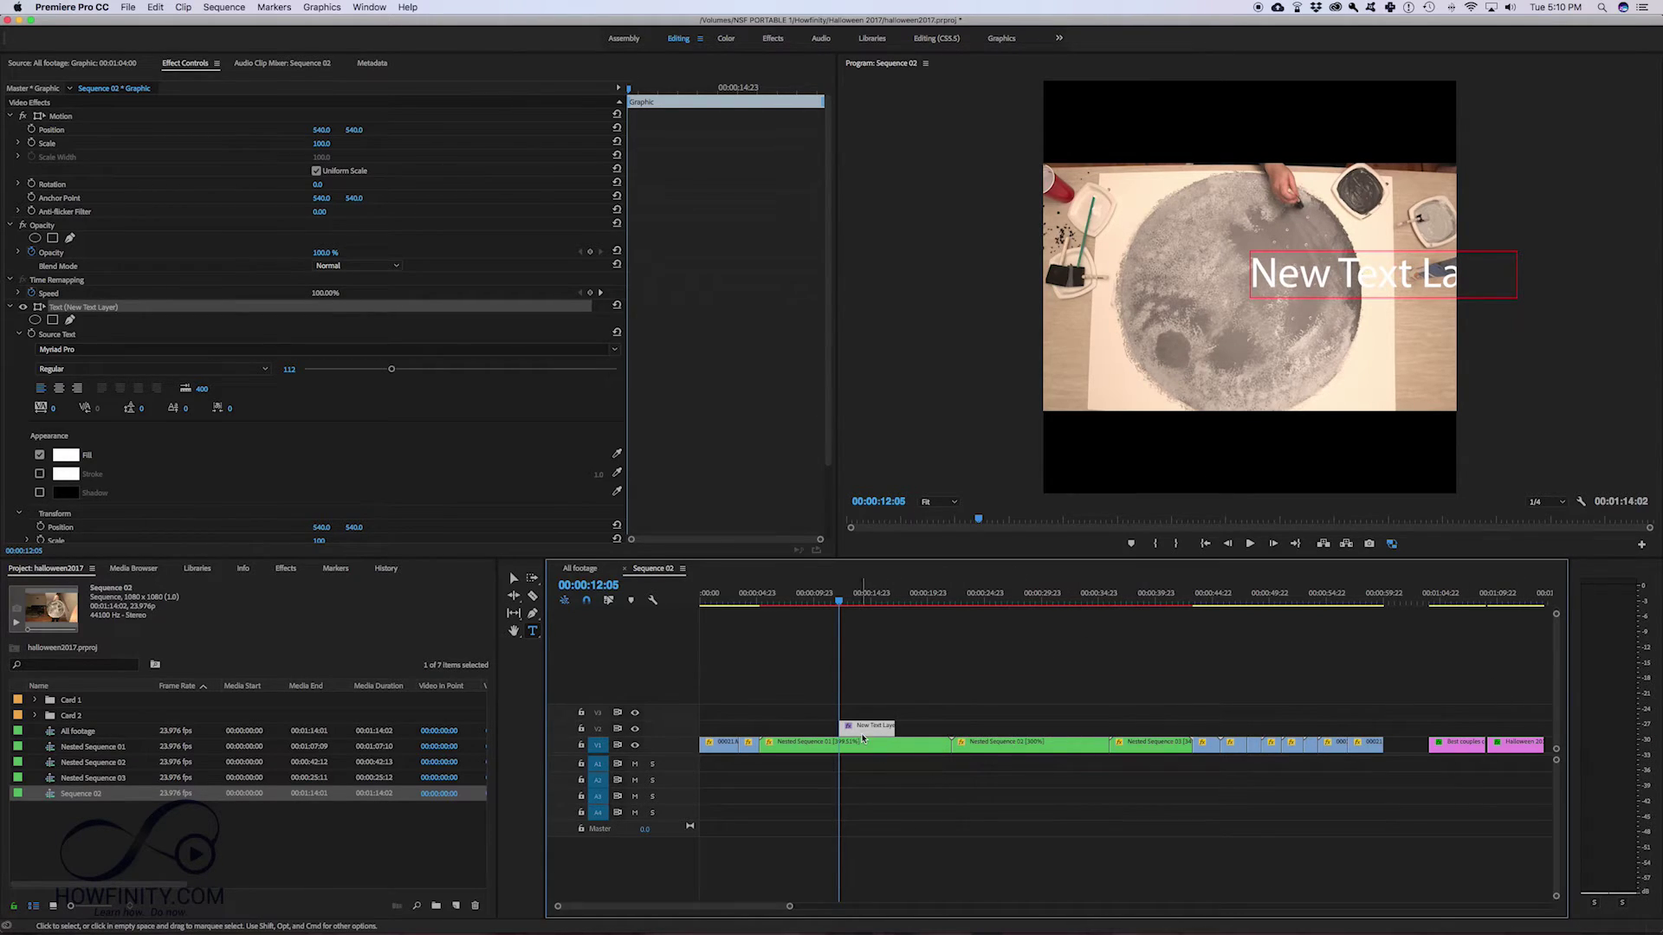
- Delete the new text layer and move the Best couples costume title into the top bar
key(Delete)
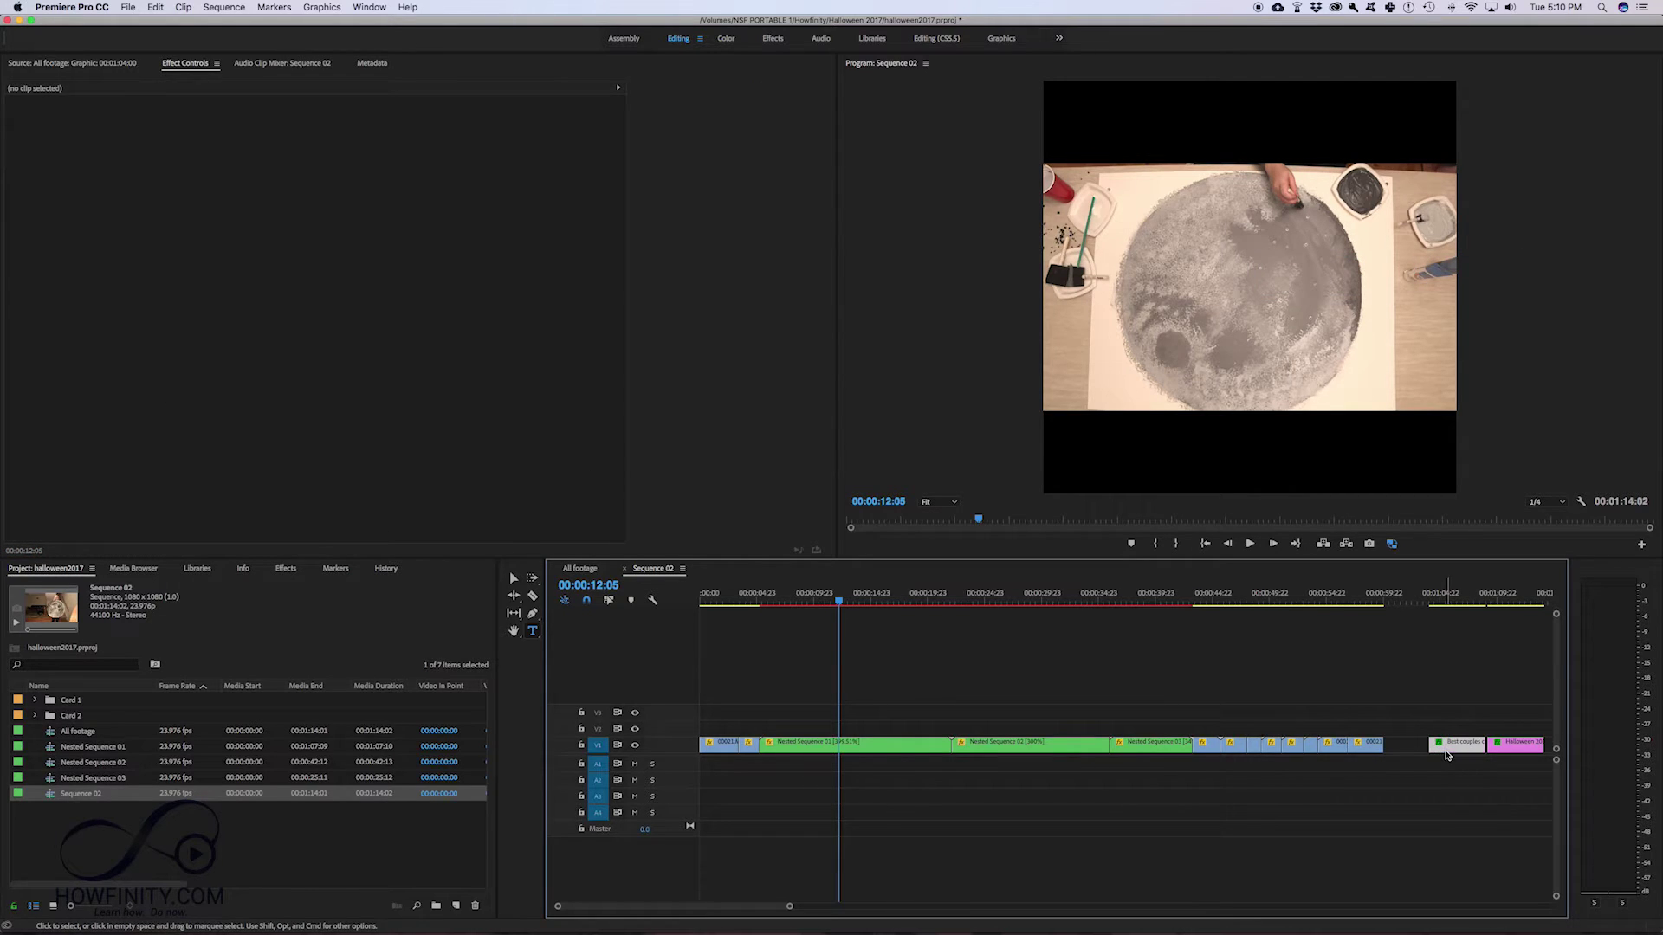
mouse_move(1444, 751)
mouse_down()
mouse_move(714, 730)
mouse_move(1388, 738)
mouse_up()
click(714, 593)
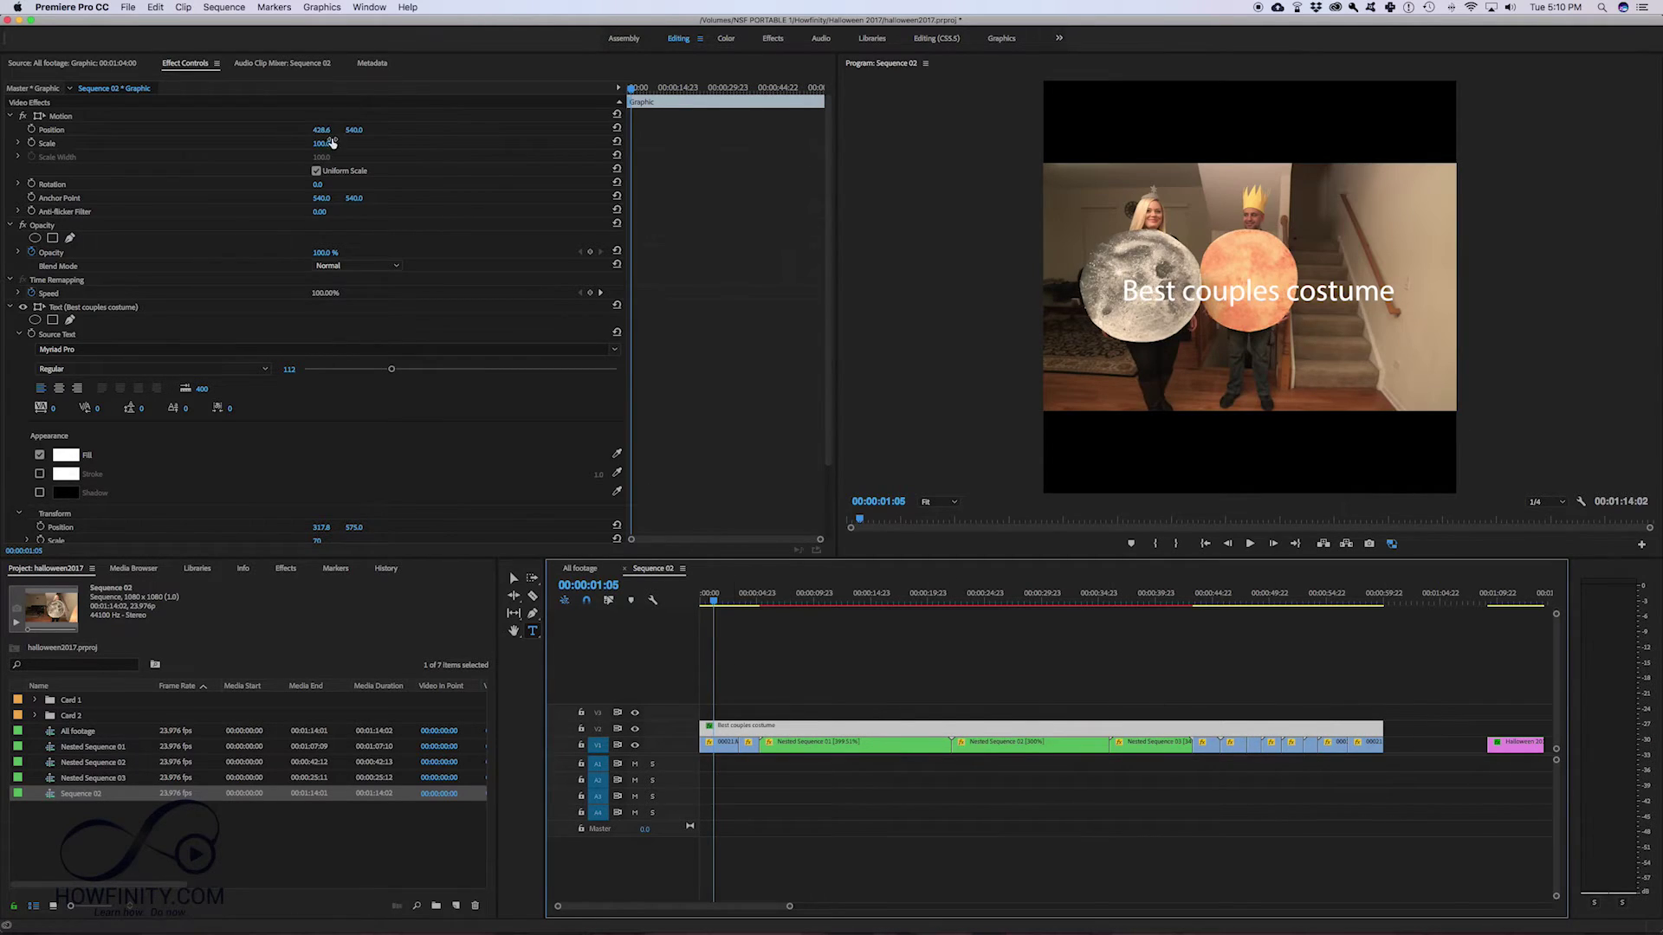
mouse_move(352, 130)
mouse_down()
mouse_move(260, 131)
mouse_move(331, 130)
mouse_up()
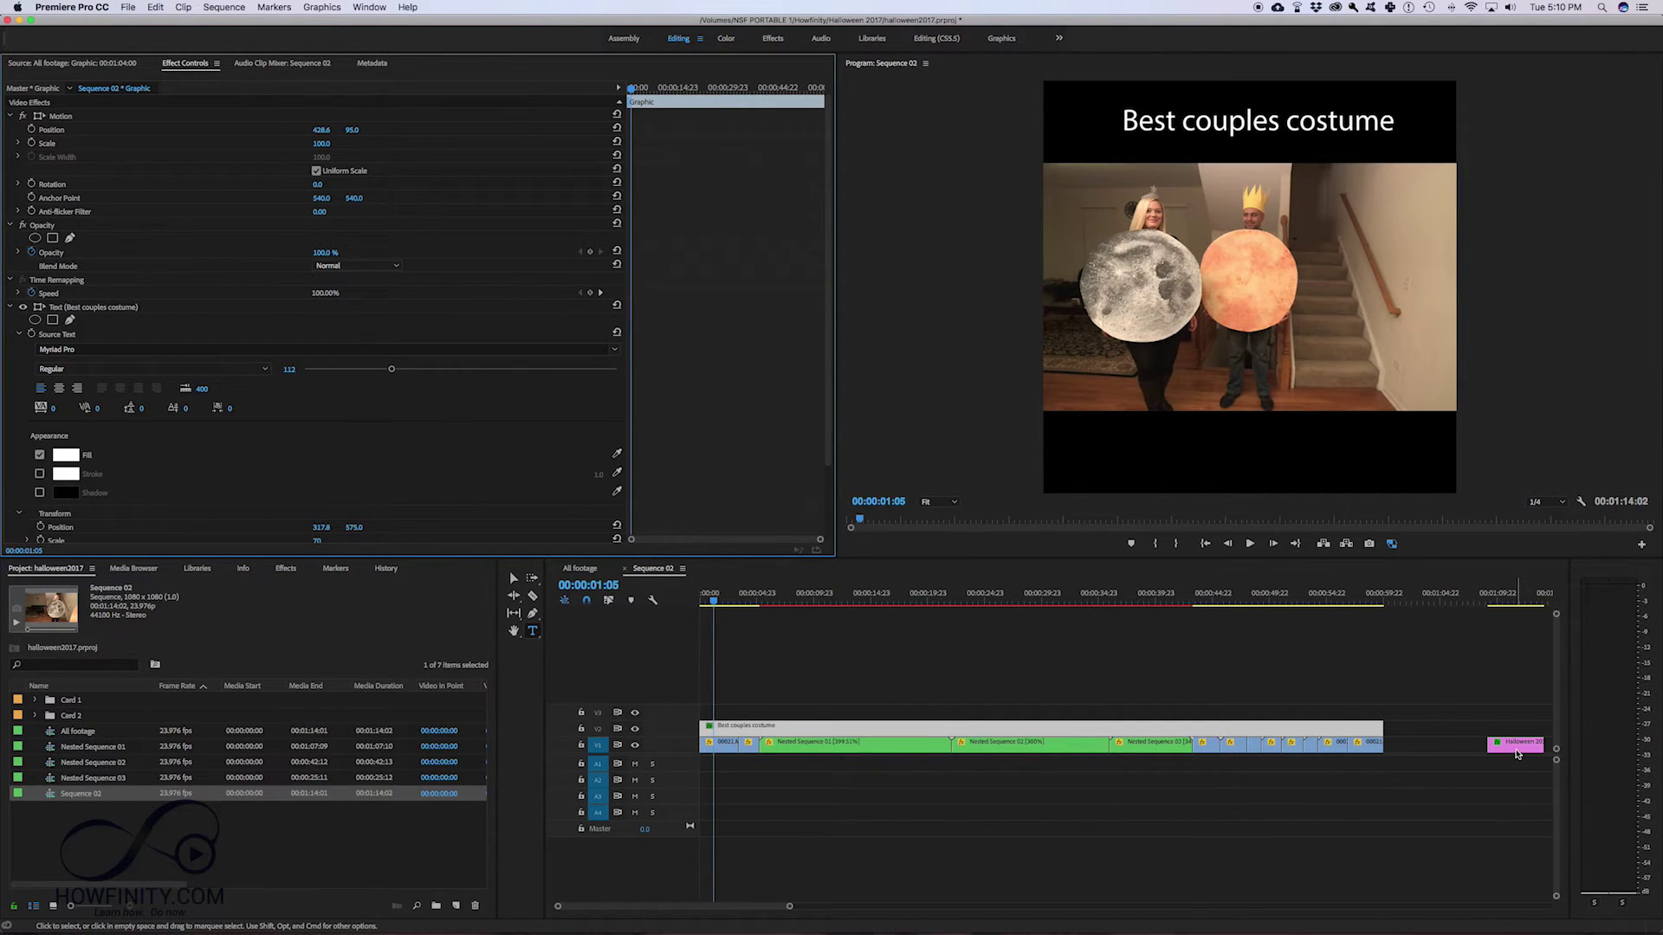
- Stretch the Halloween 2017 title across the full video and lower it into the bottom bar
drag(1515, 753, 729, 715)
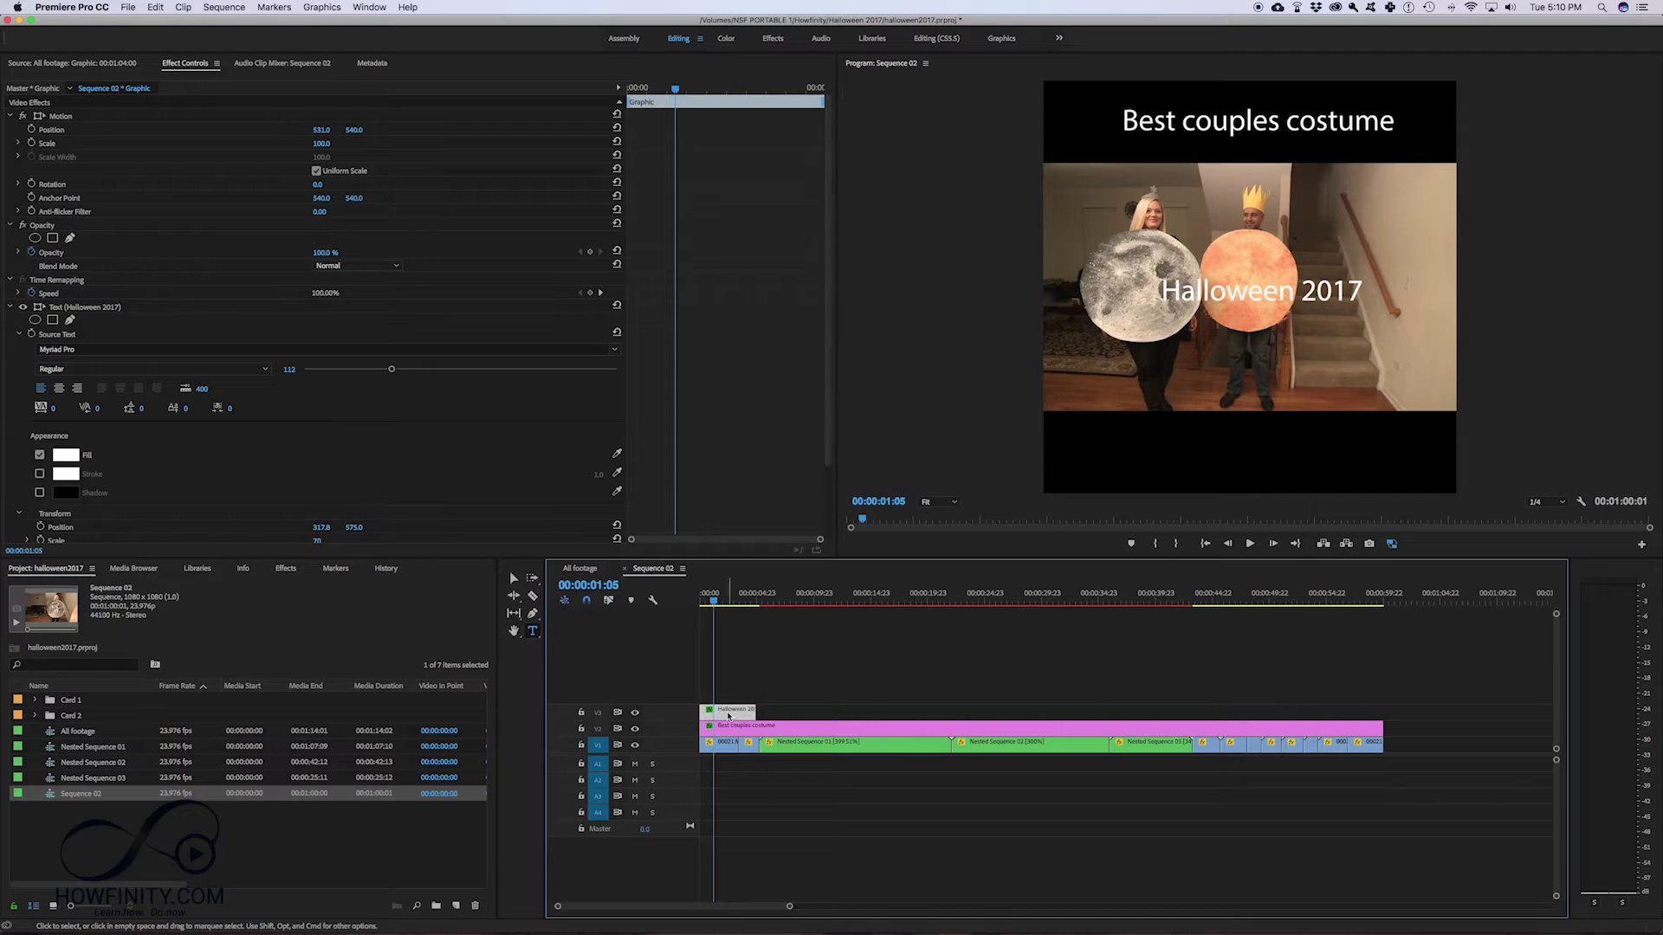
drag(754, 712, 1384, 720)
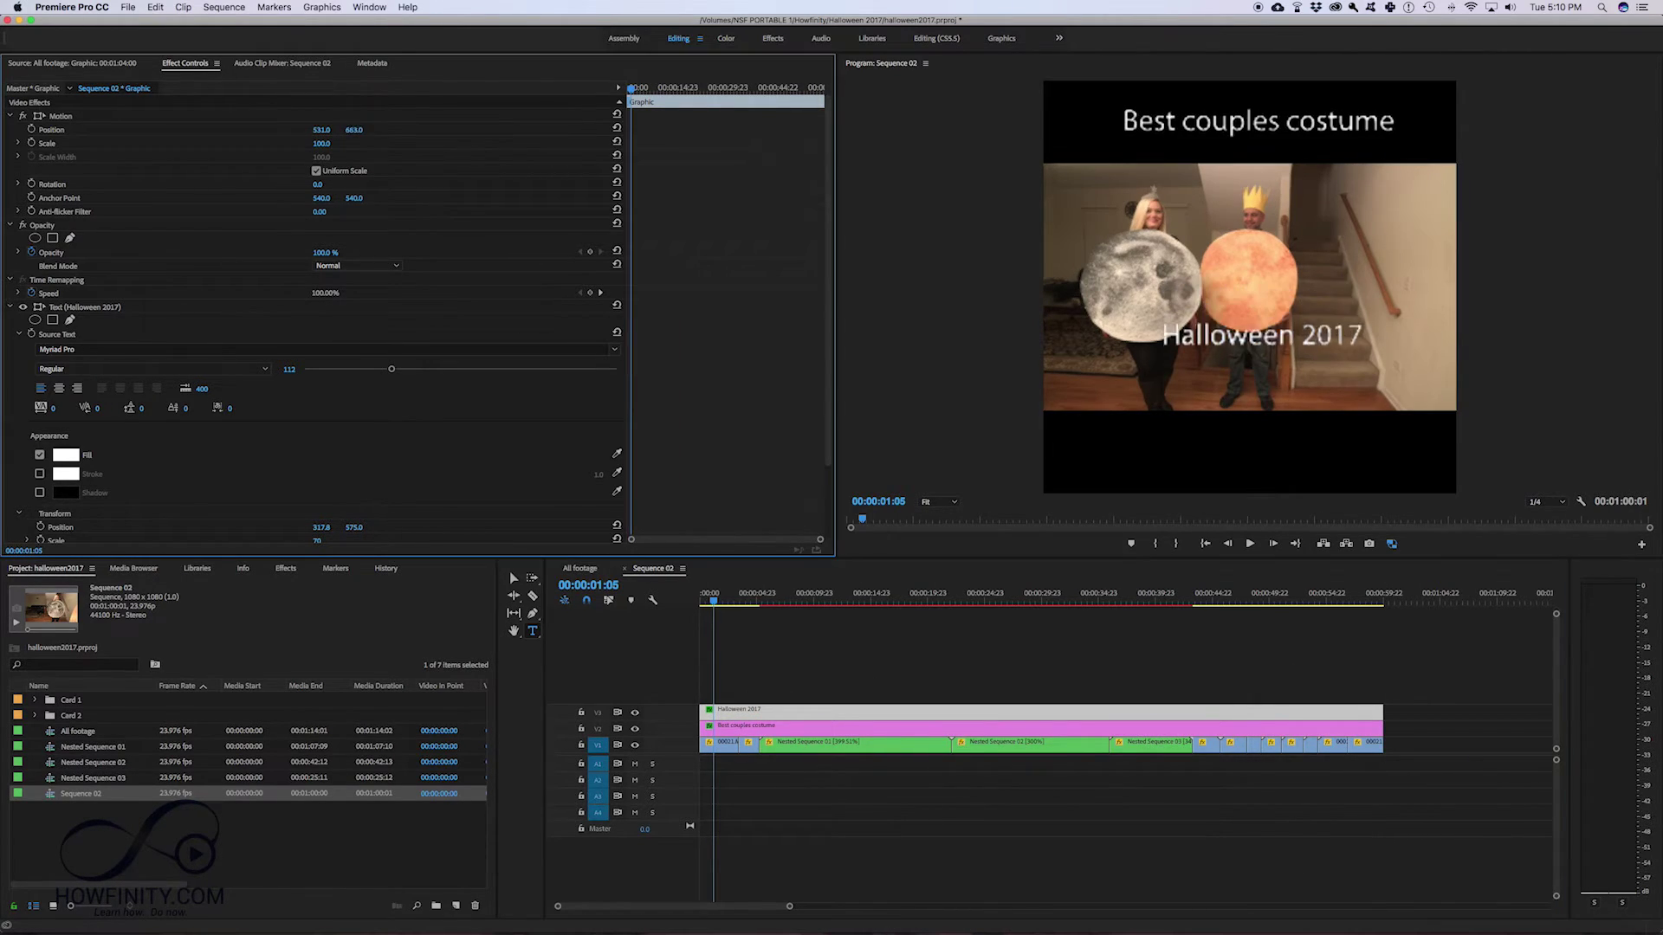
drag(354, 130, 389, 130)
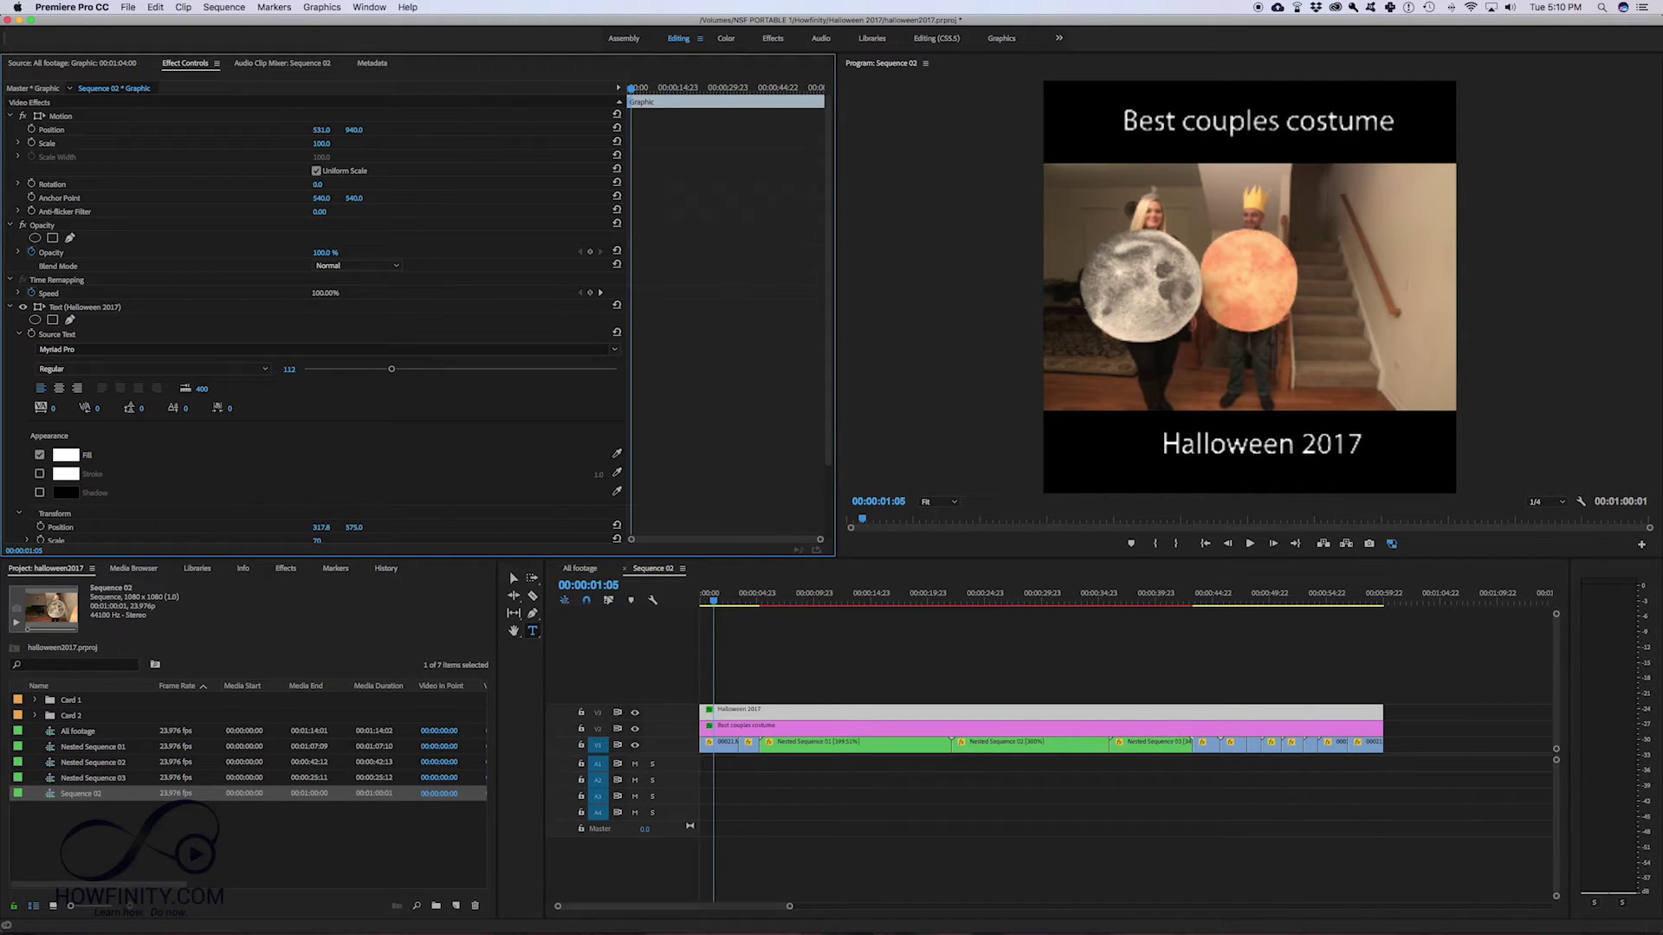
click(736, 707)
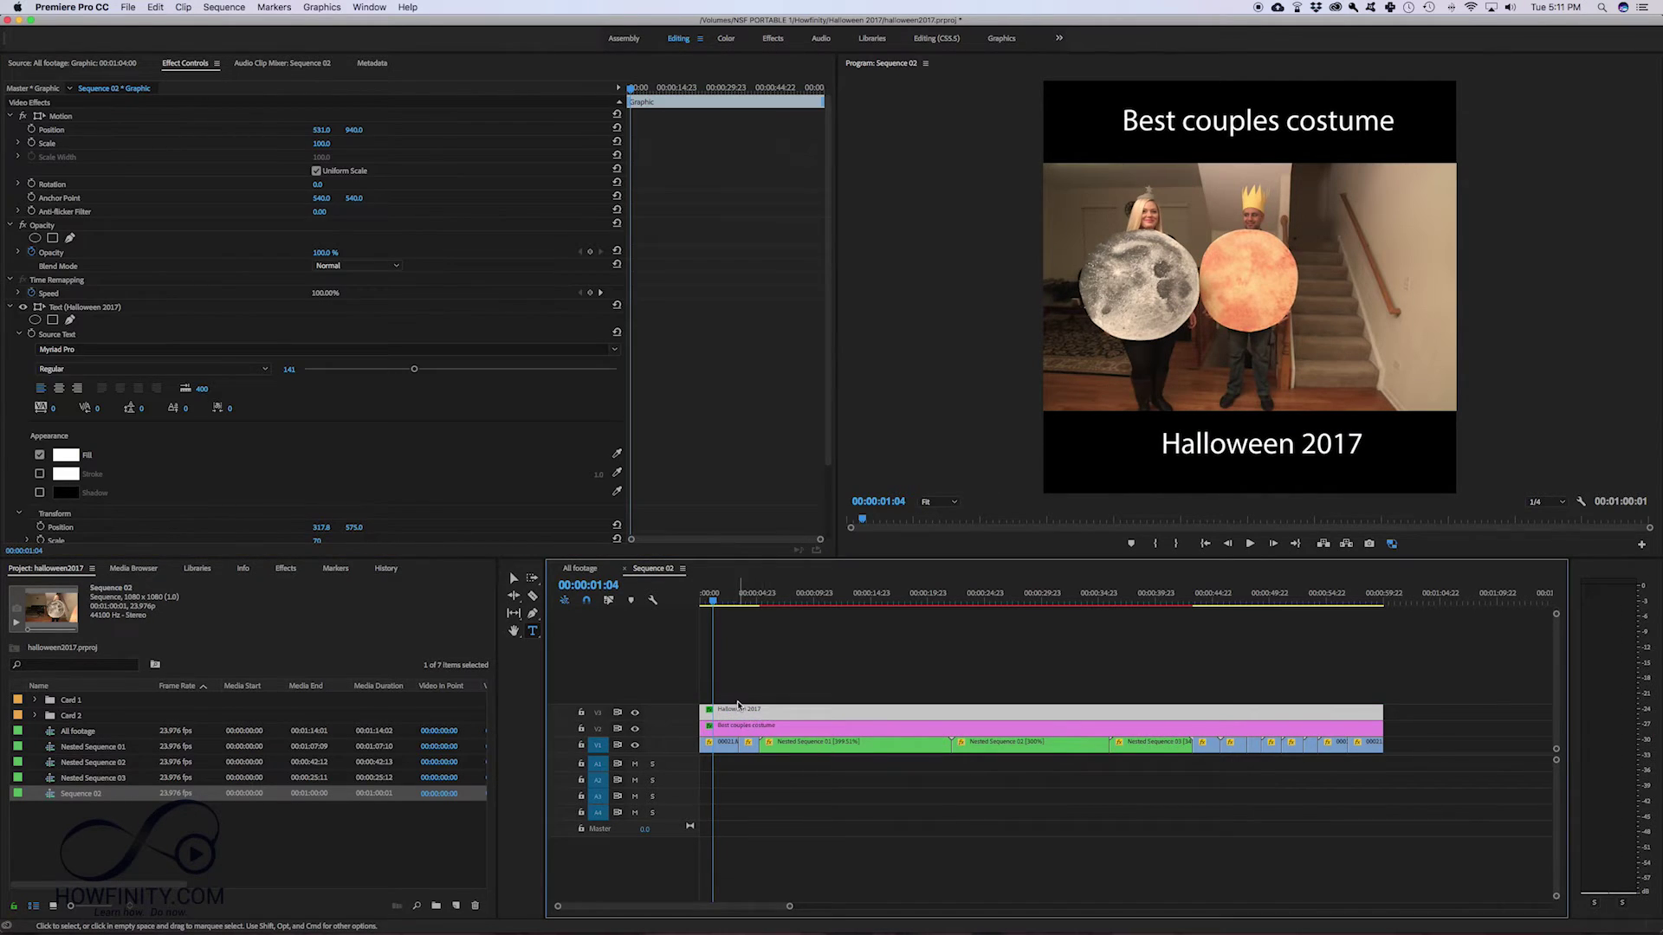
click(736, 726)
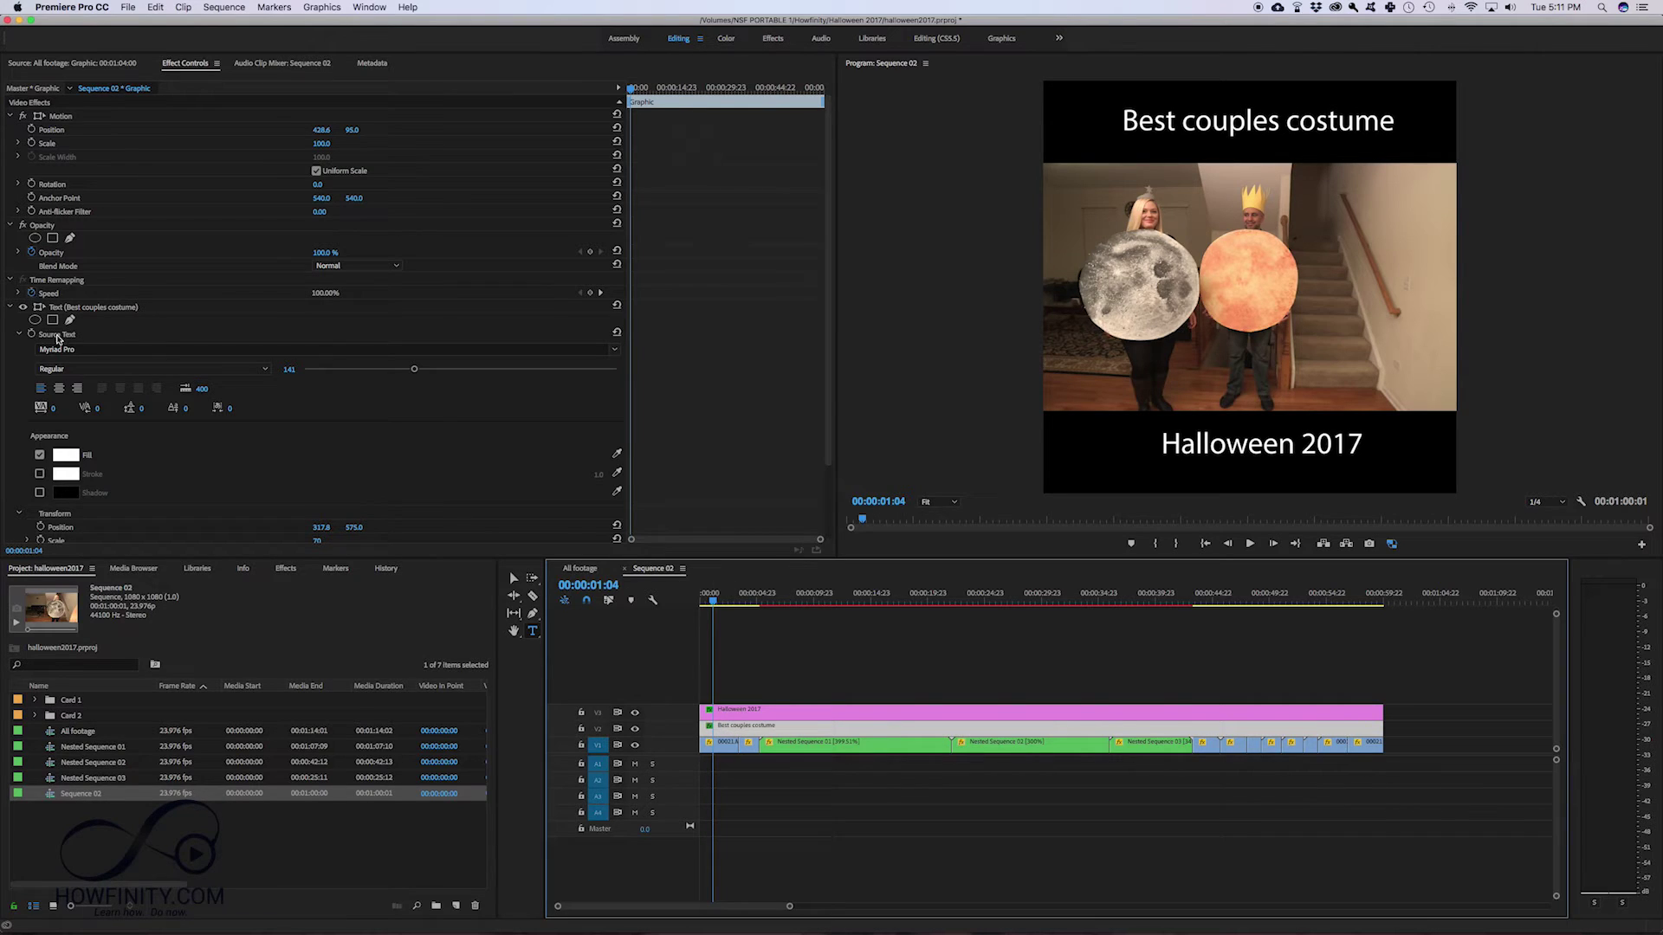
- Save, enlarge the Best couples costume text to about 120, and shift it left to centre
click(58, 337)
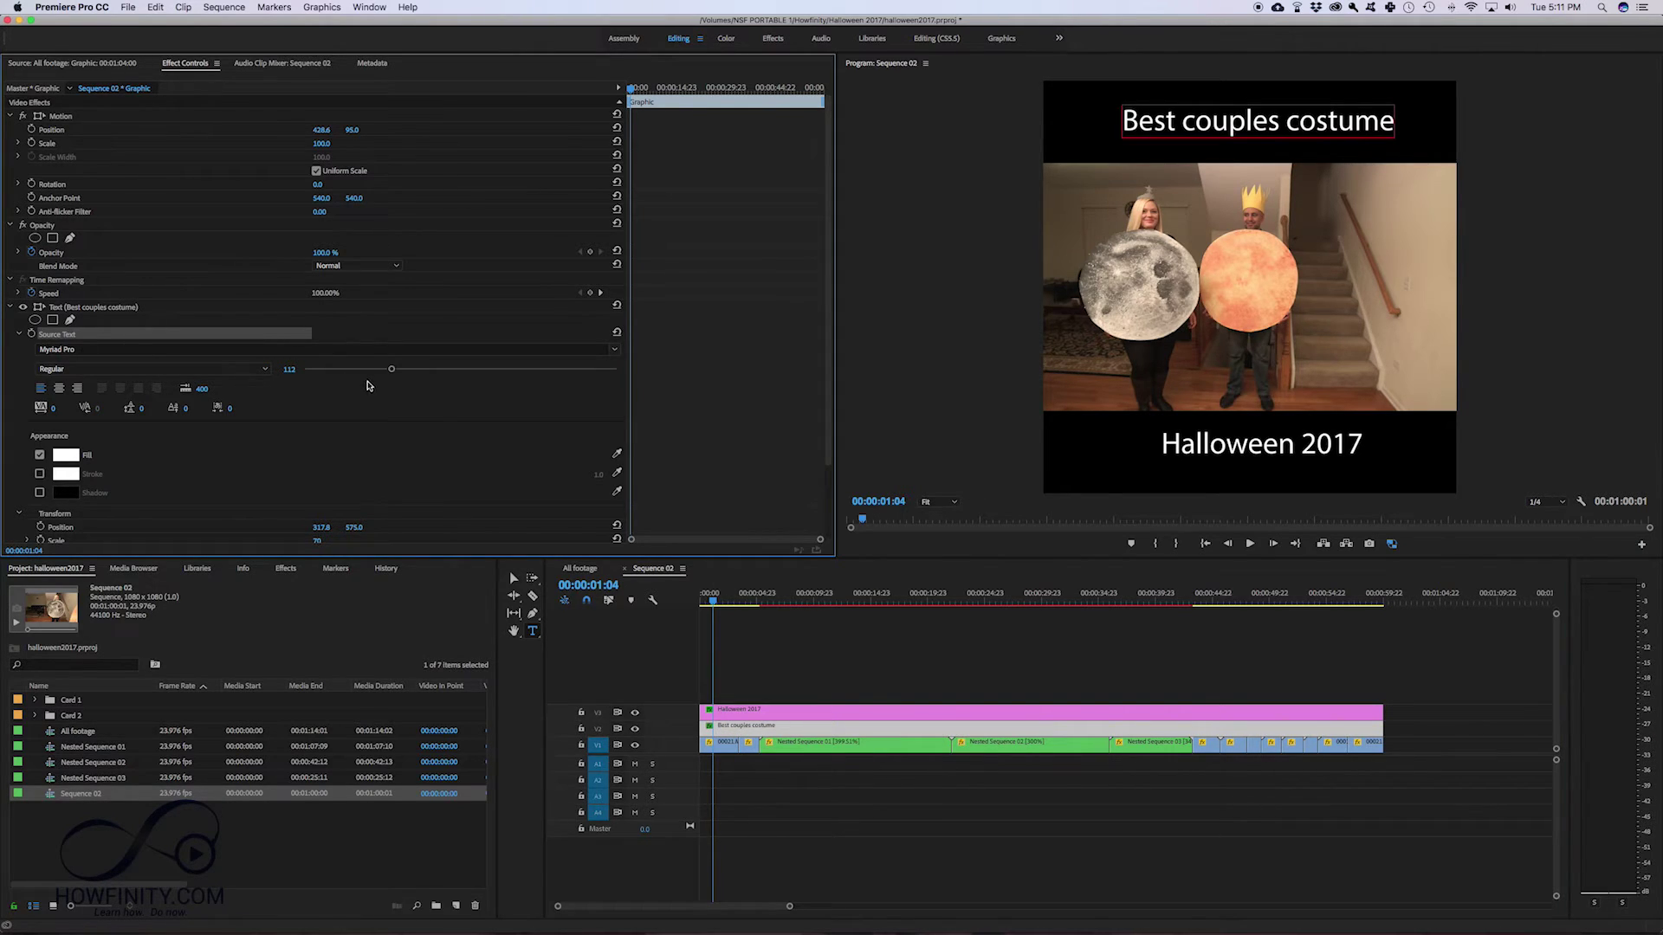
key(ctrl+s)
drag(288, 369, 297, 369)
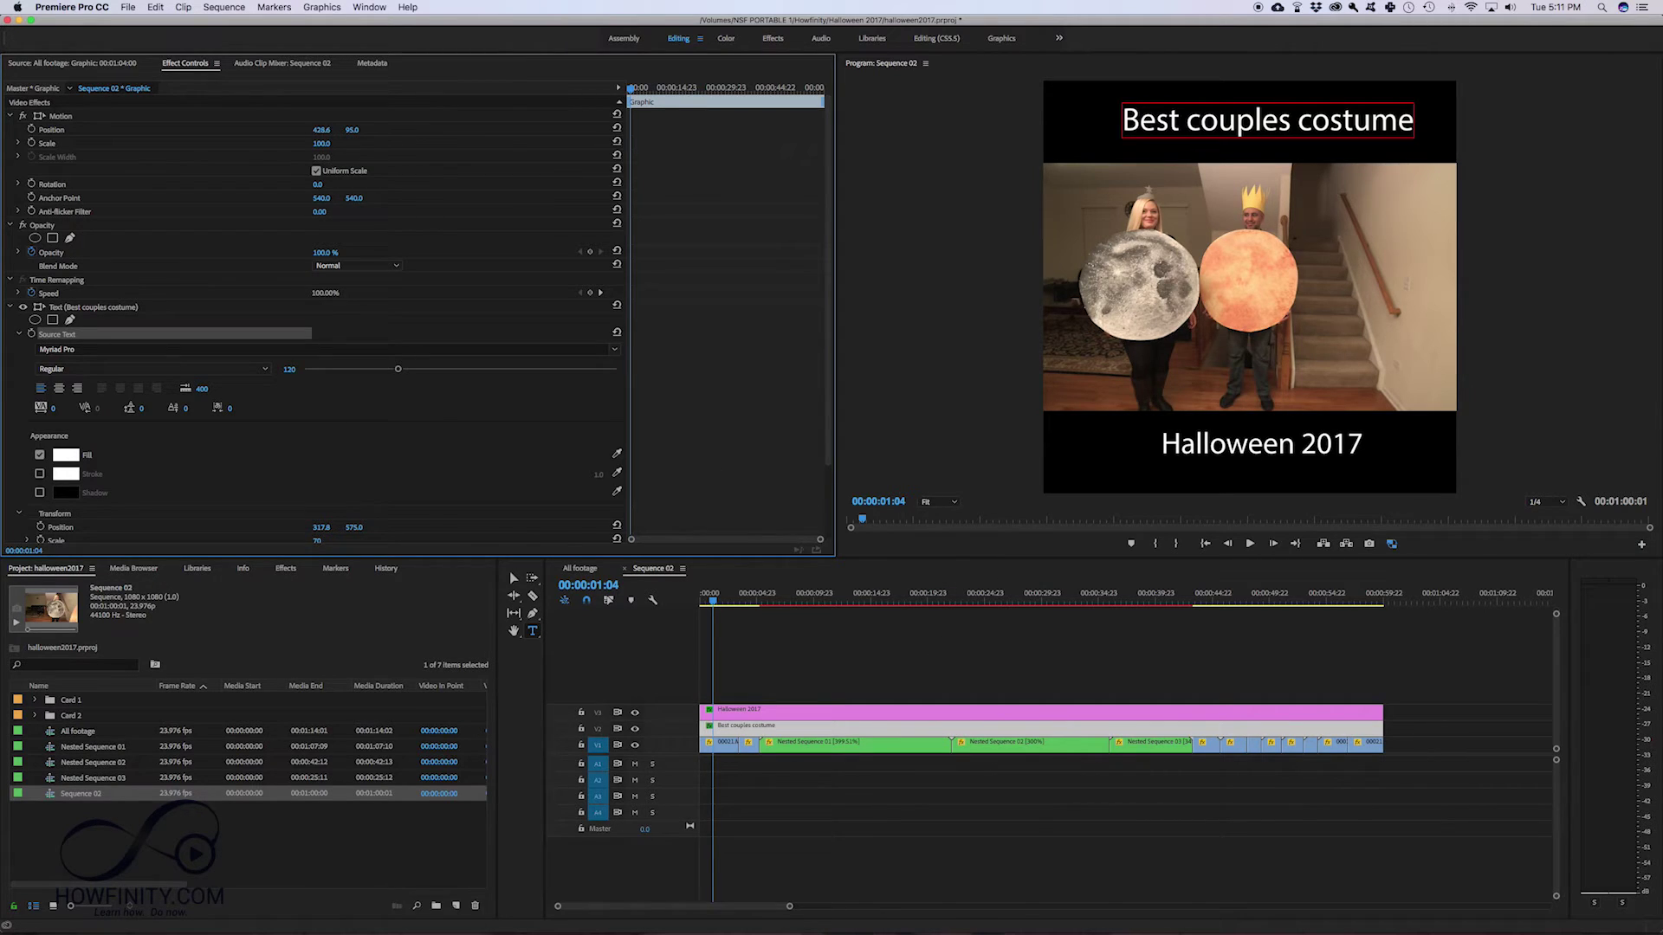
drag(321, 129, 282, 129)
click(965, 657)
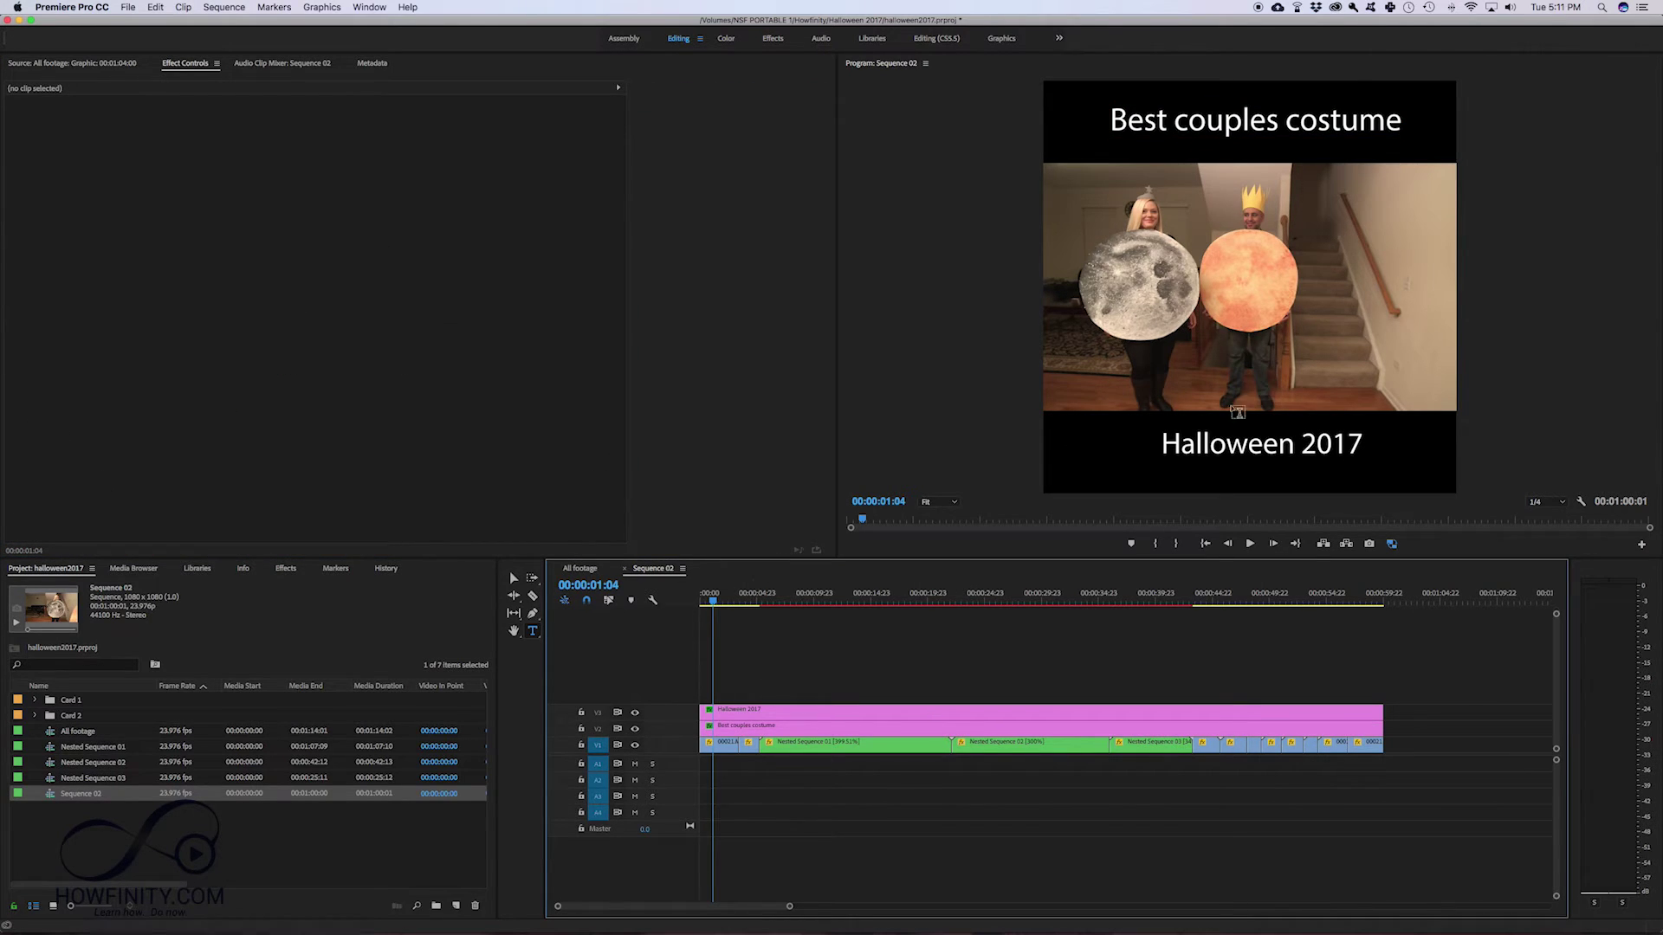
mouse_move(712, 598)
mouse_down()
mouse_move(745, 597)
mouse_move(659, 597)
mouse_up()
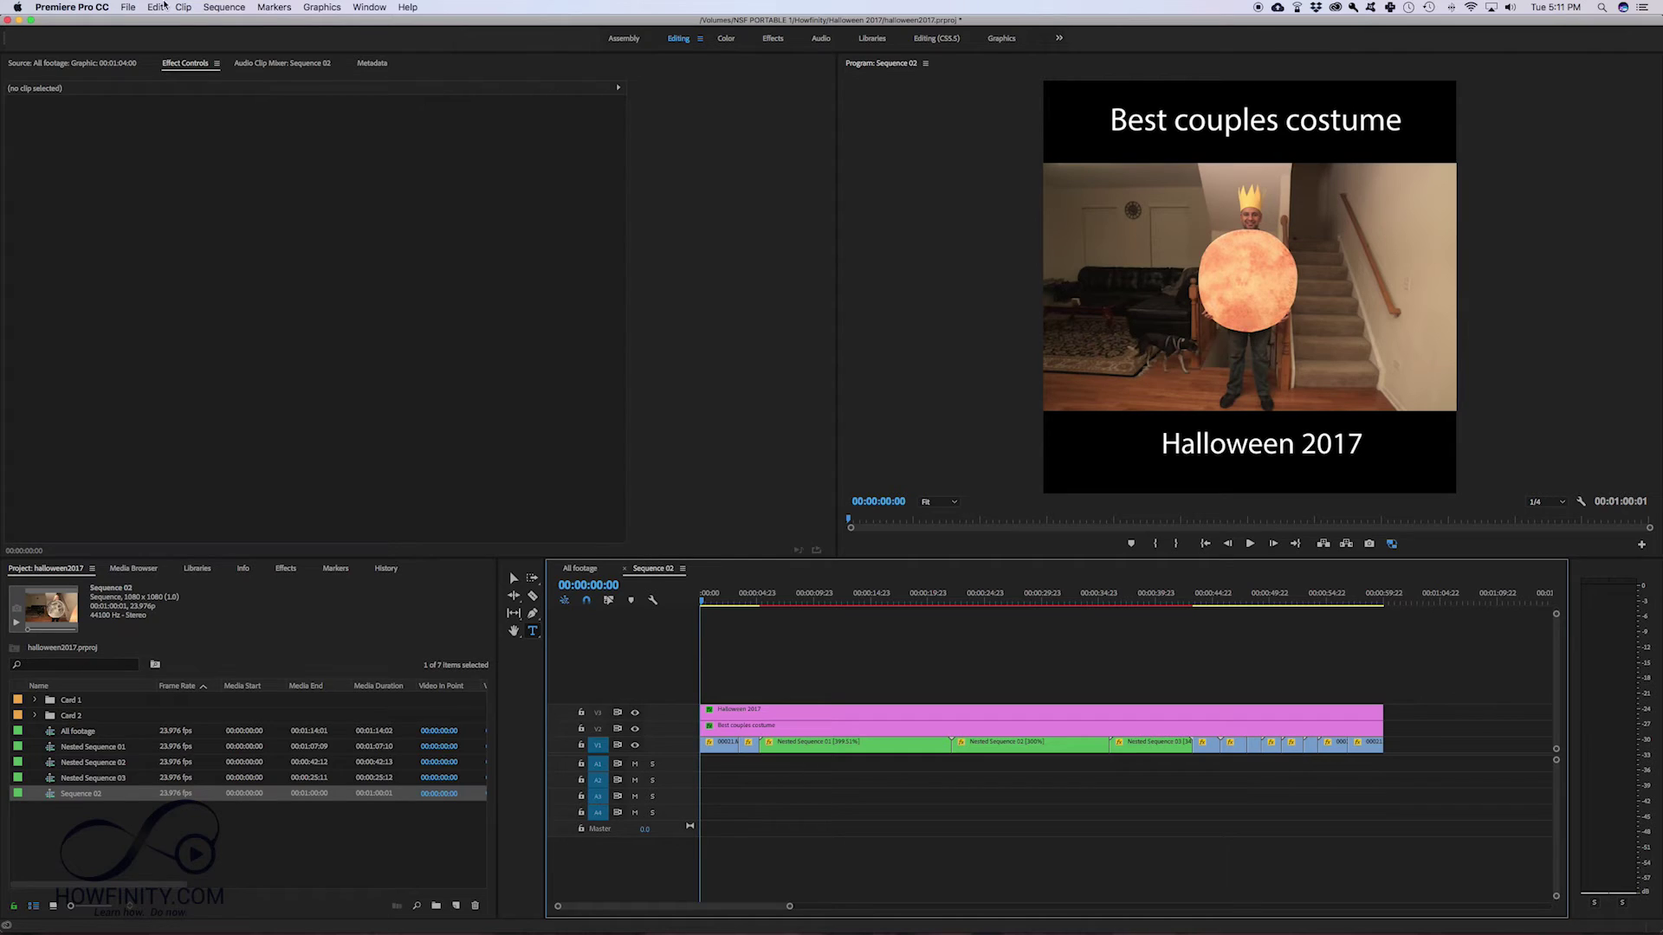
- Bring up Export Media settings for Sequence 02 and apply Match Source
click(129, 9)
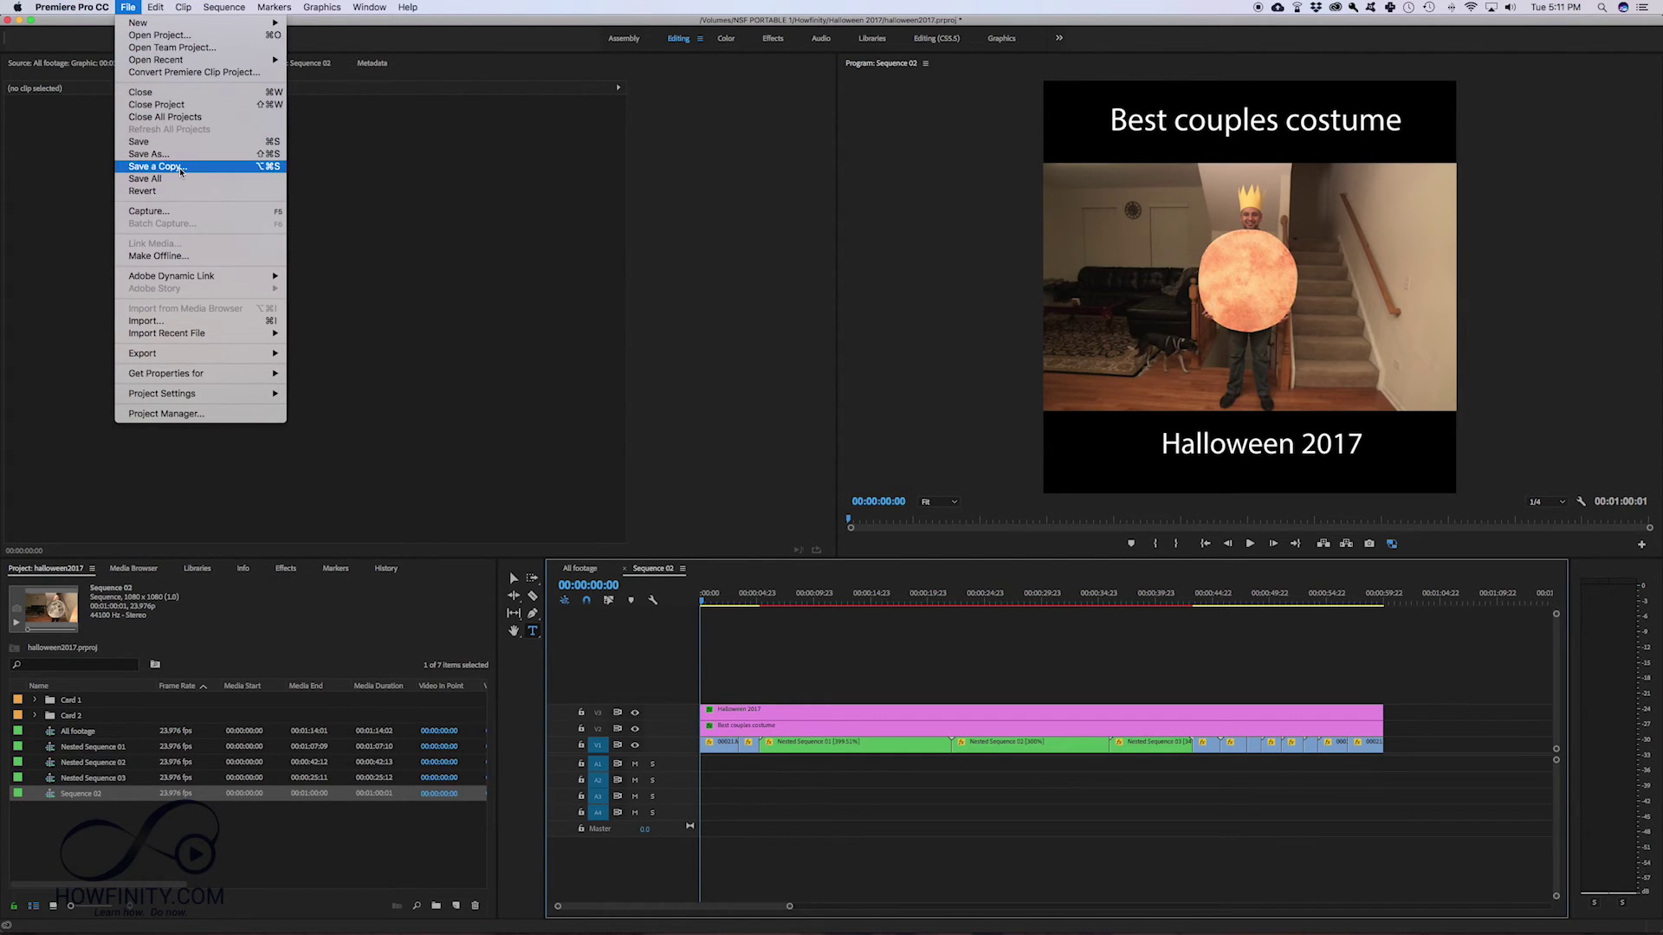
mouse_move(143, 353)
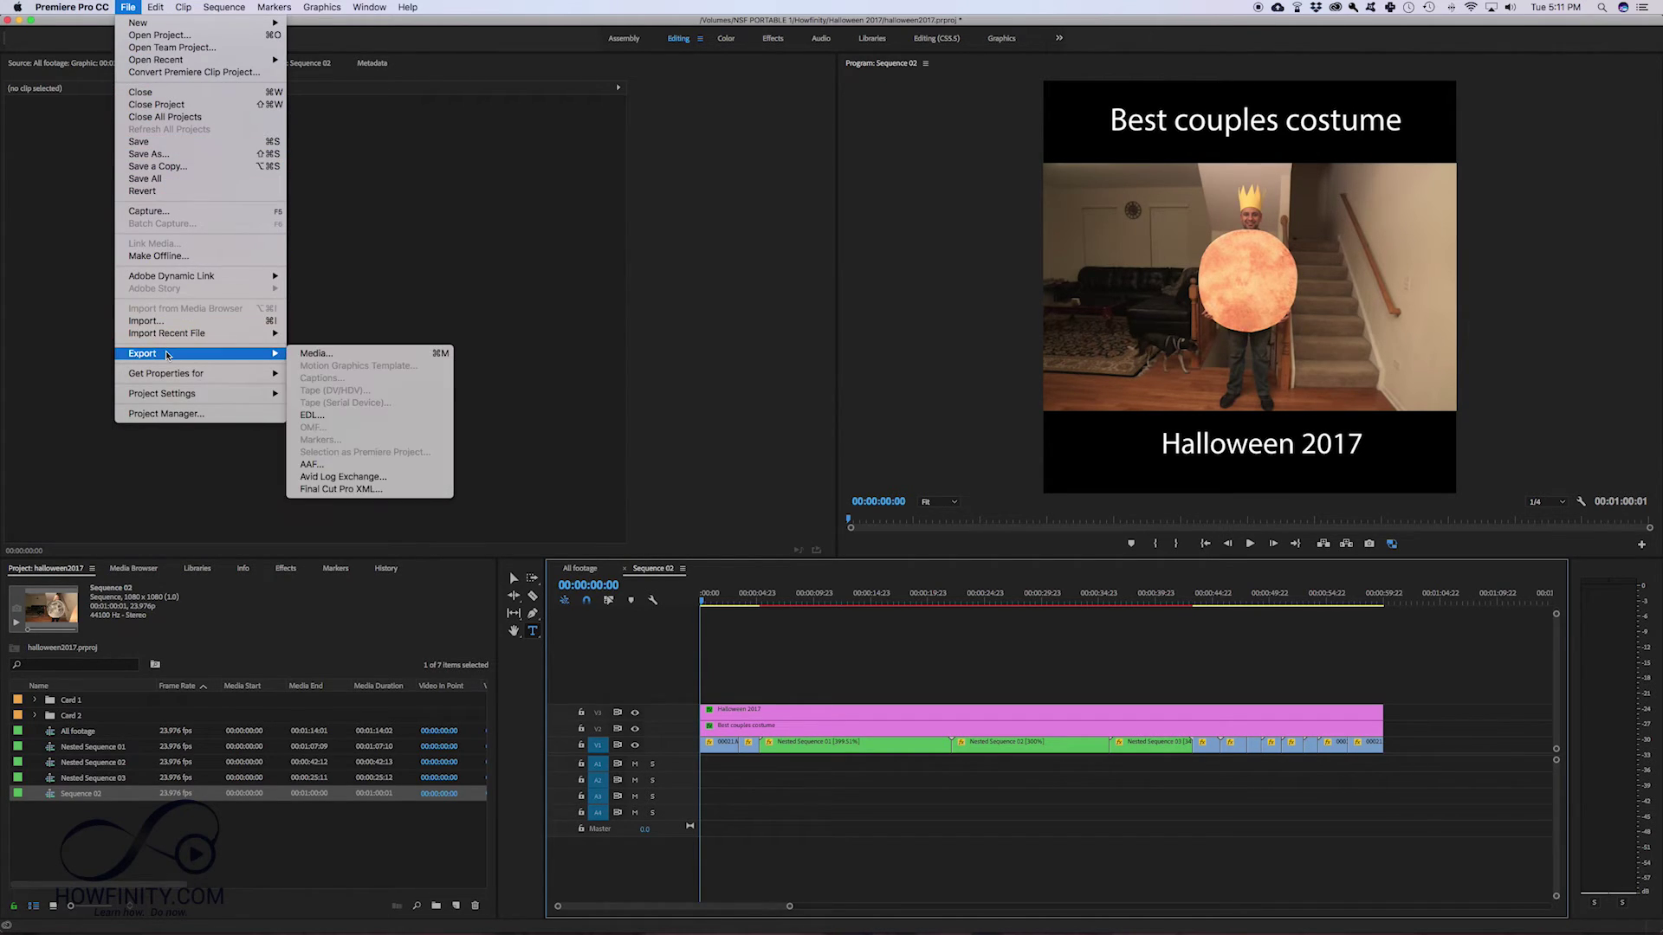
click(316, 355)
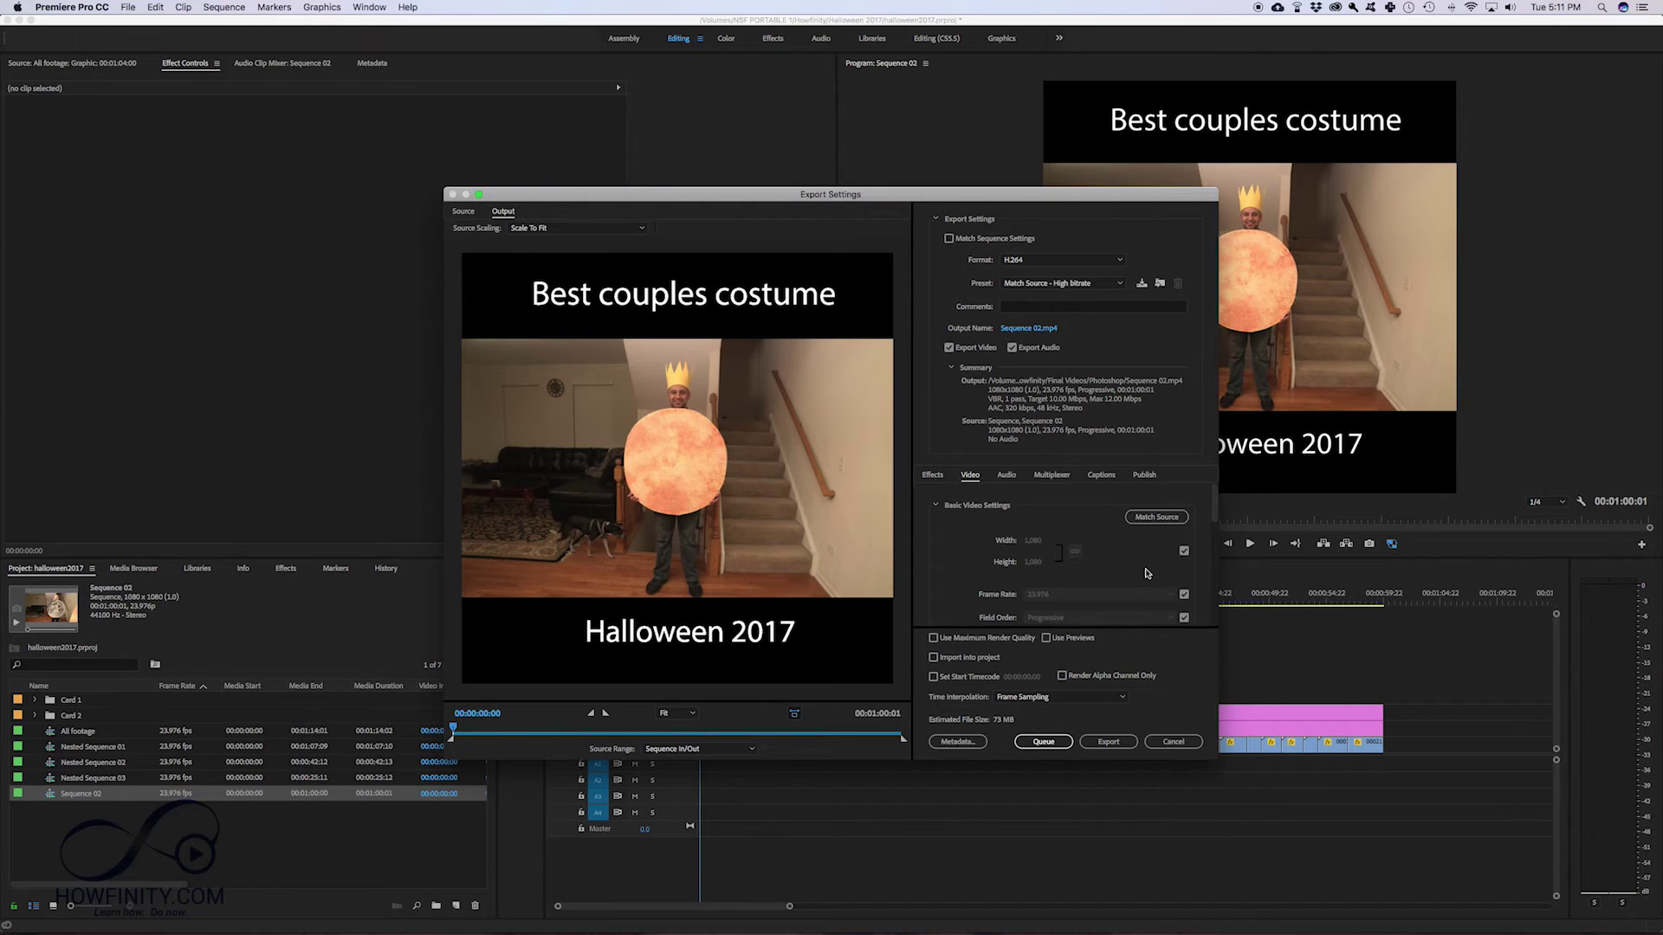
click(1146, 521)
- Keep the H.264 format and the Match Source – High bitrate preset
click(1033, 285)
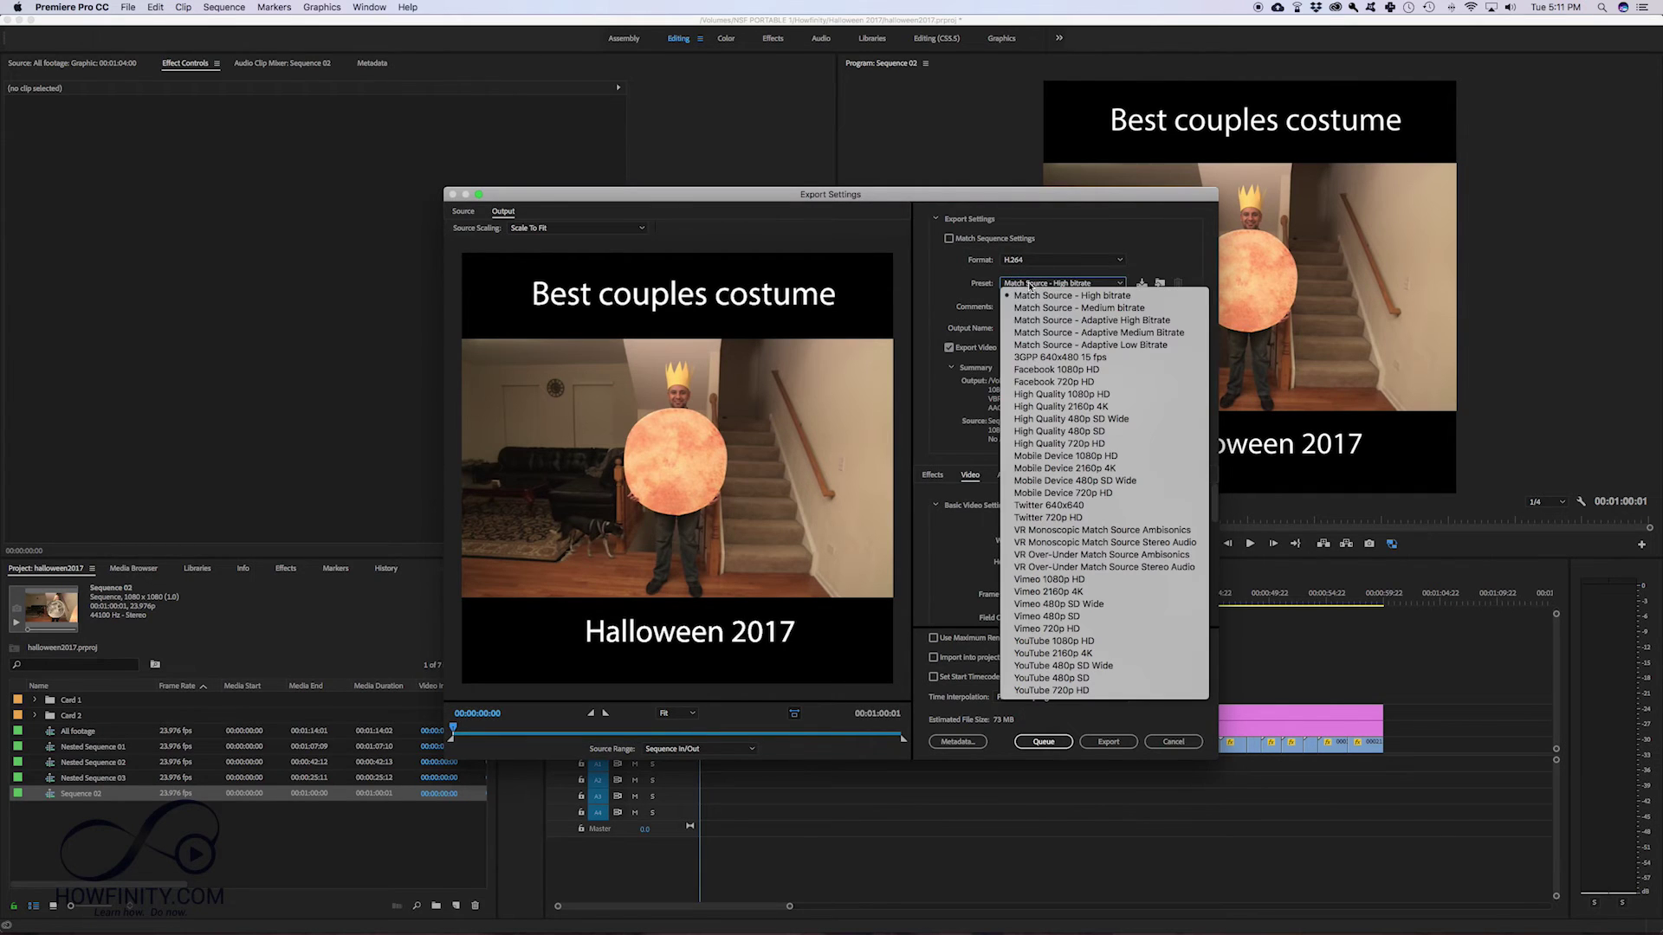
click(952, 305)
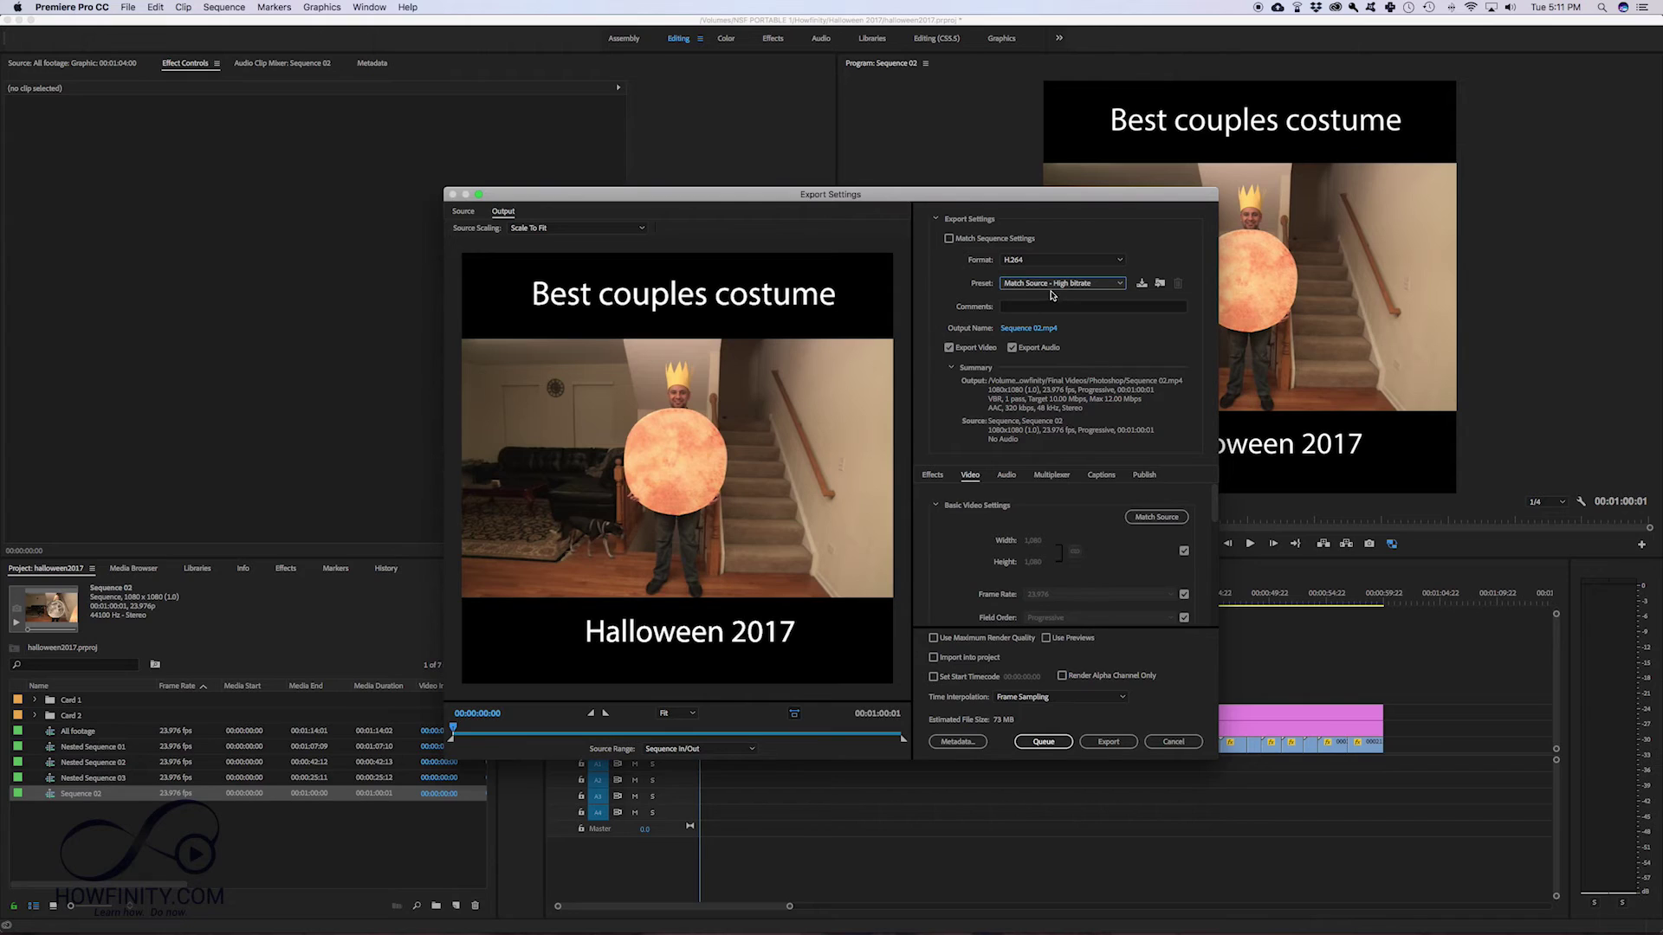
click(1033, 261)
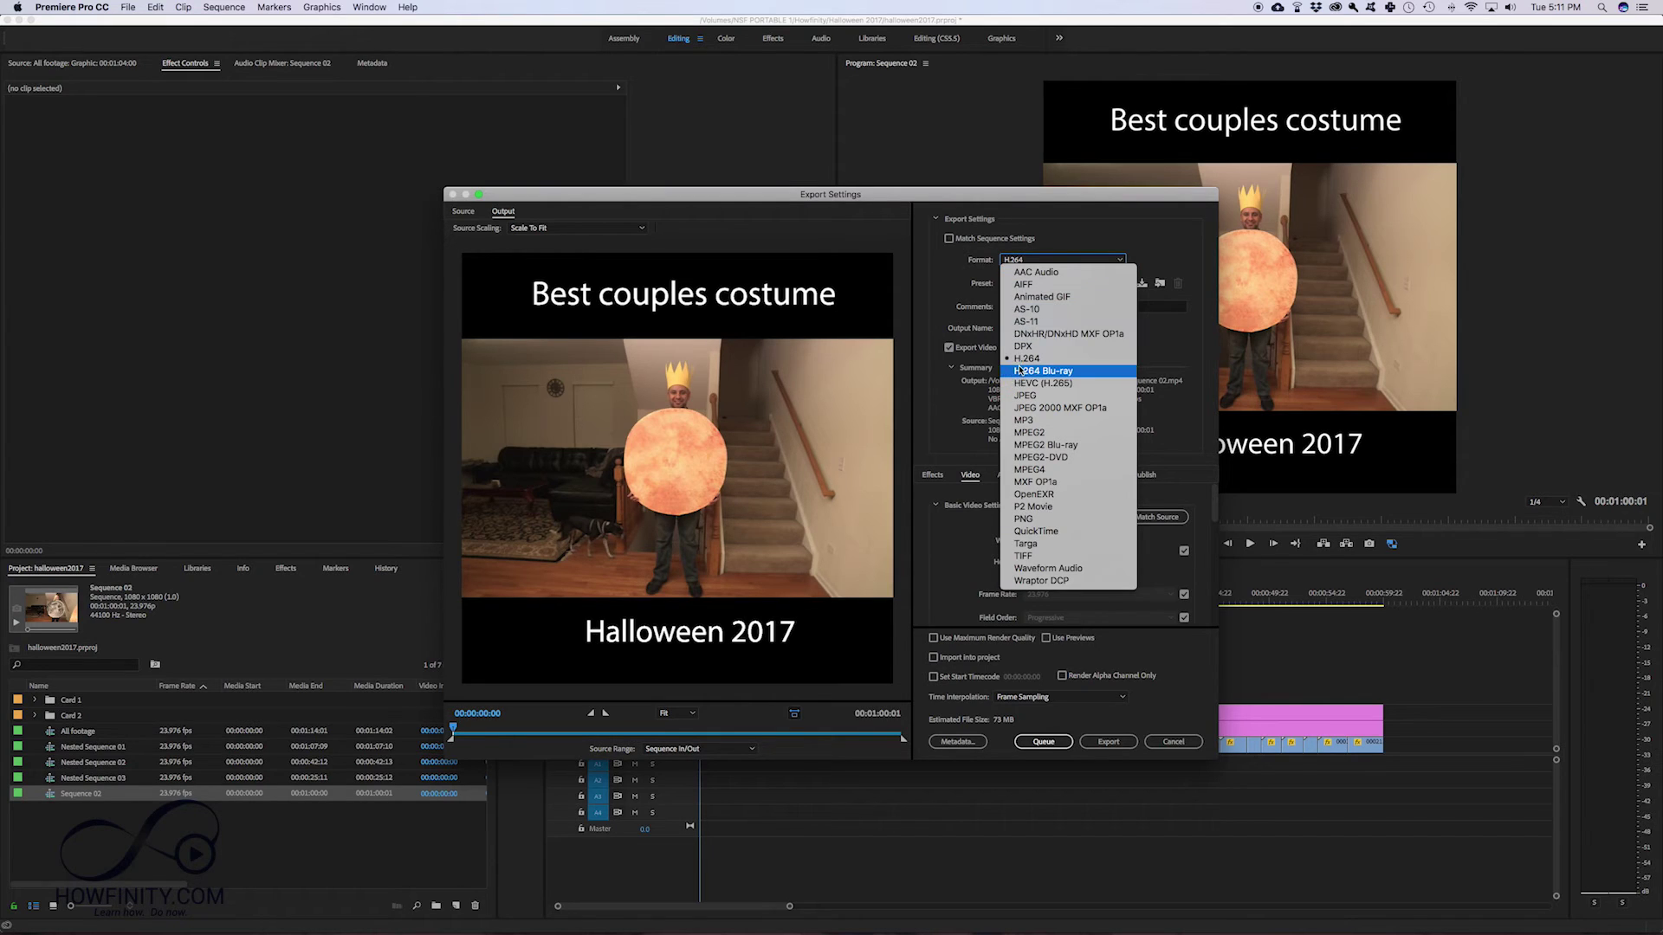
click(941, 297)
click(1047, 285)
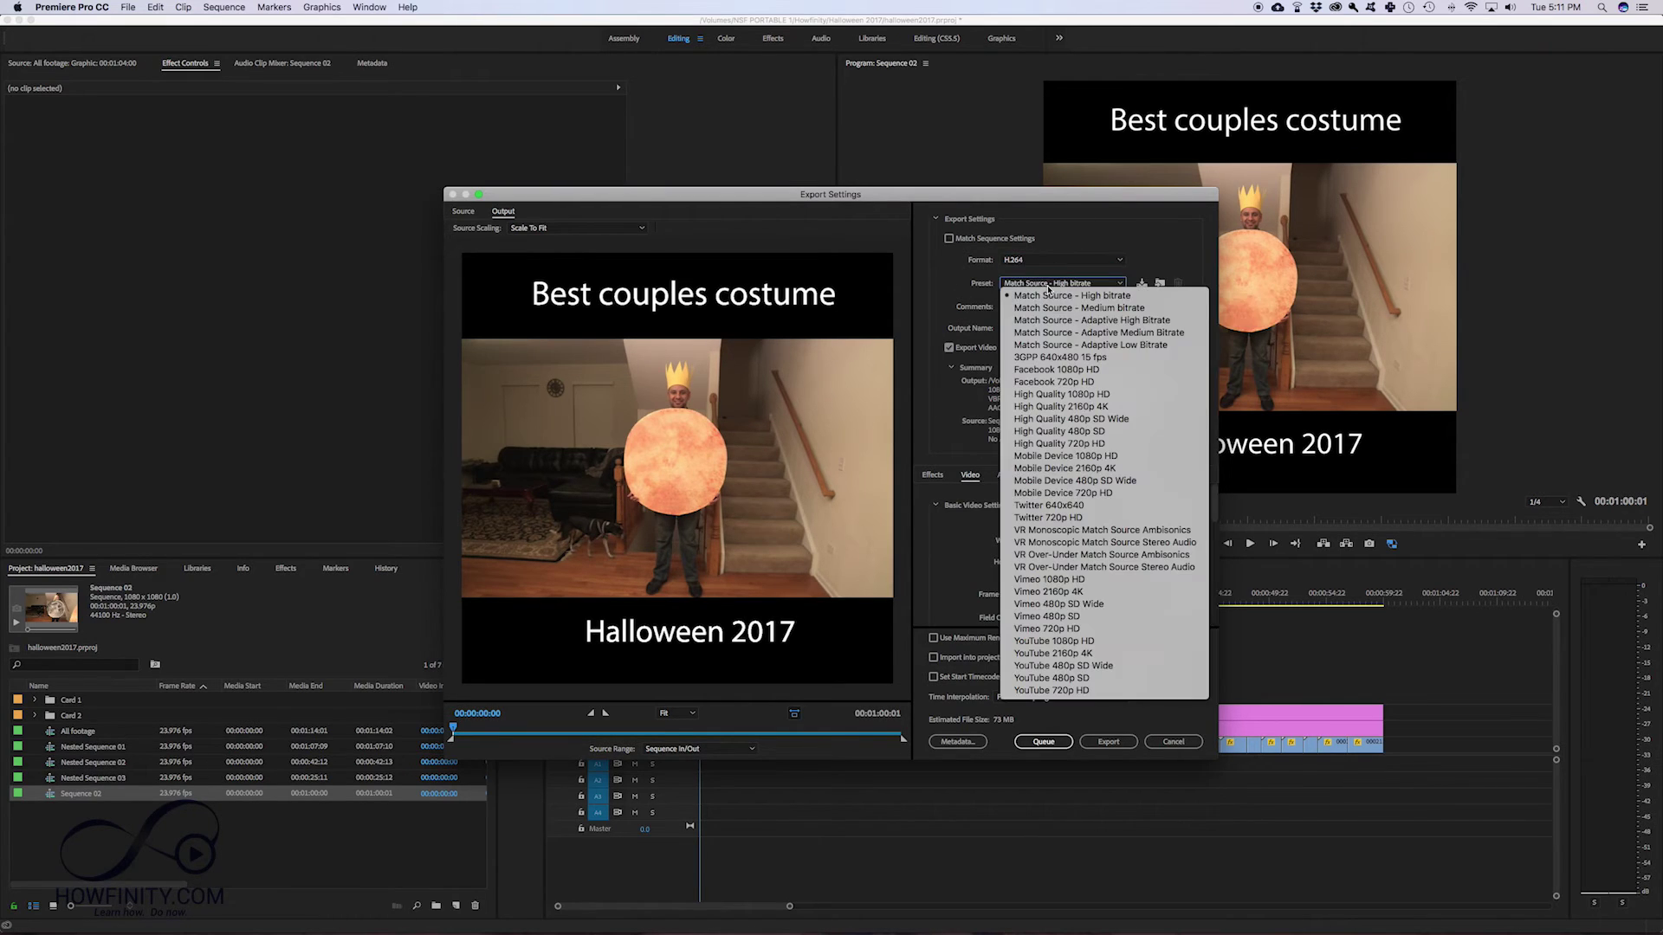
click(1047, 293)
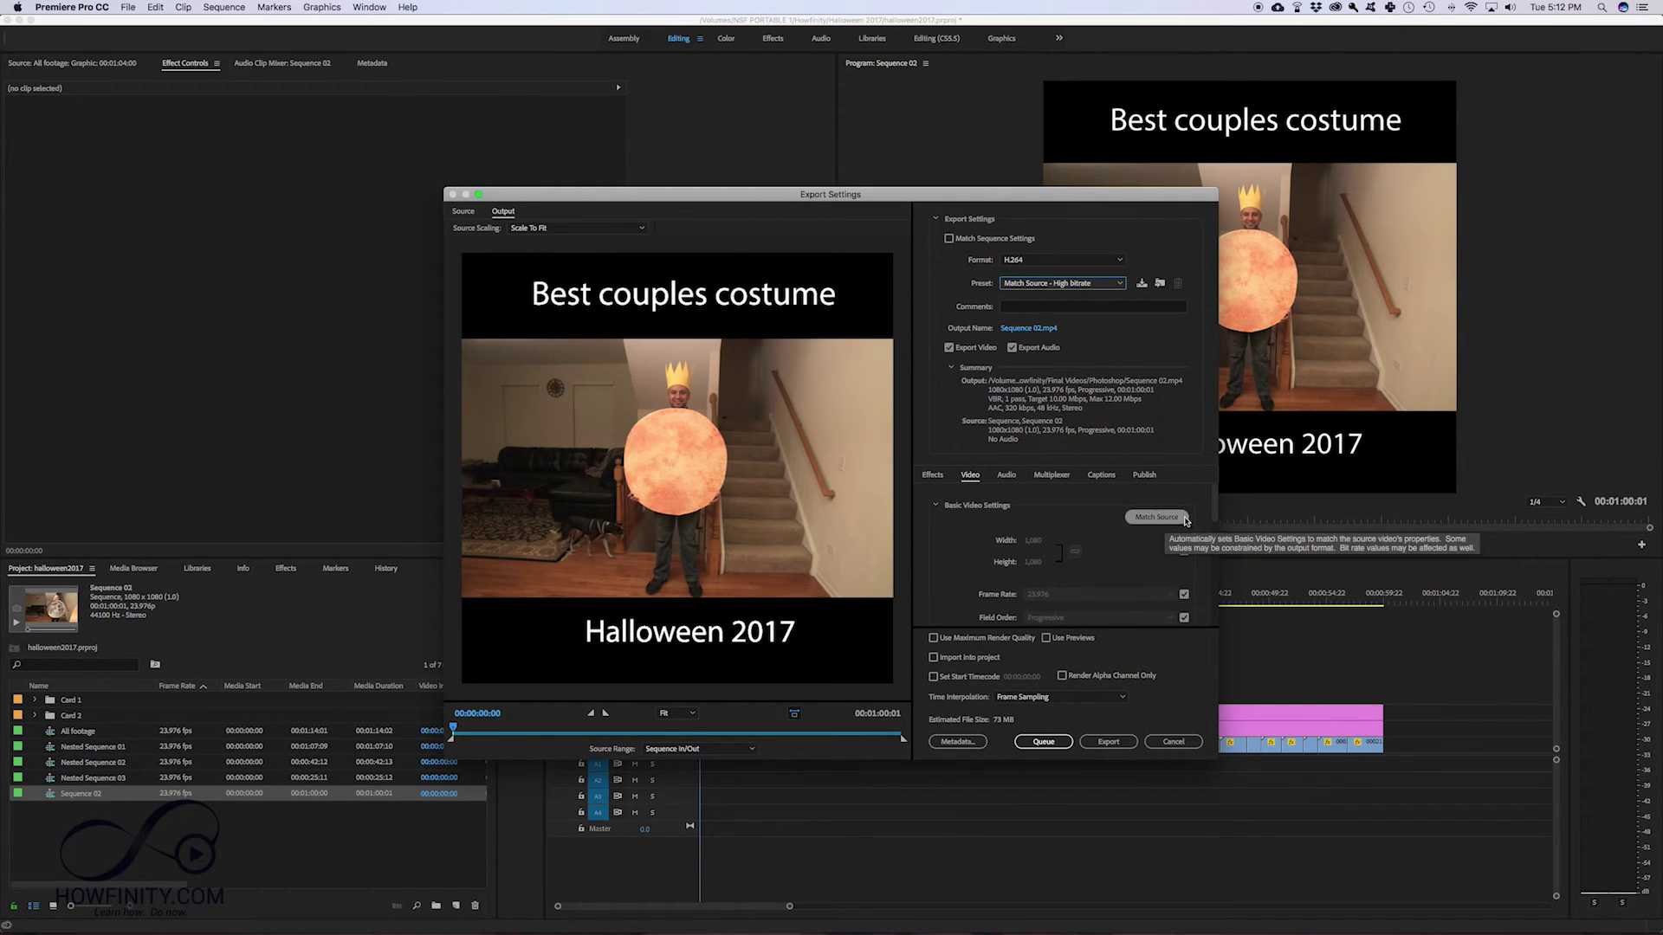
drag(1214, 500, 1214, 585)
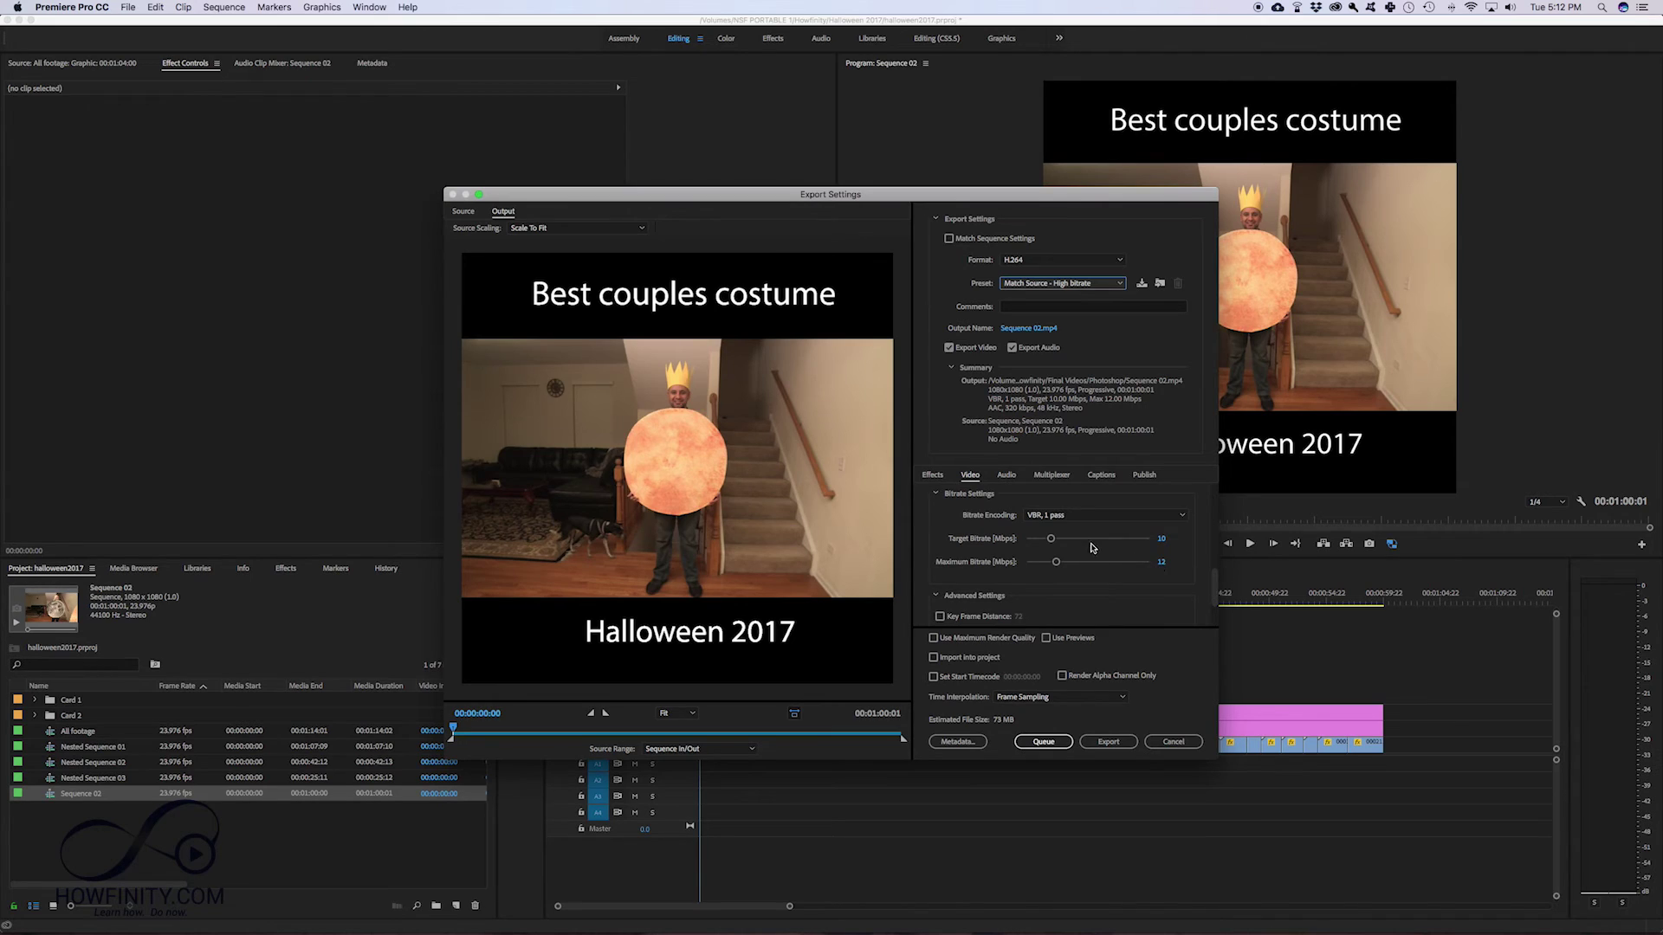
- Set Bitrate Encoding to VBR, 2 pass with a 6 Mbps target bitrate
click(1065, 516)
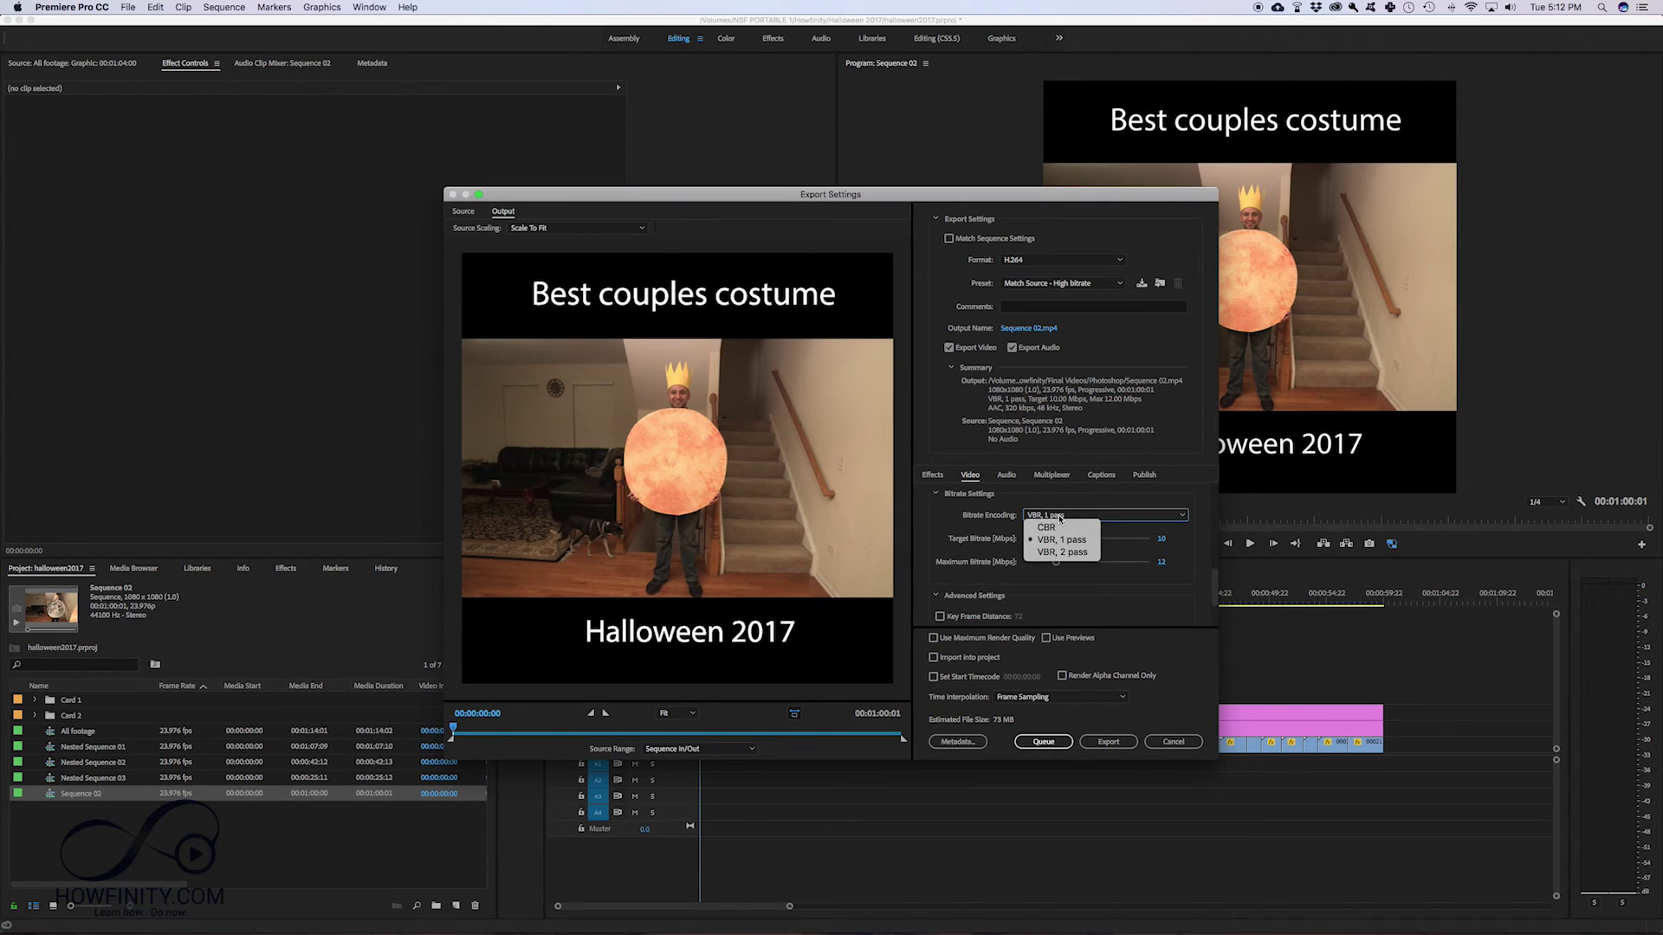
click(1086, 553)
click(1163, 539)
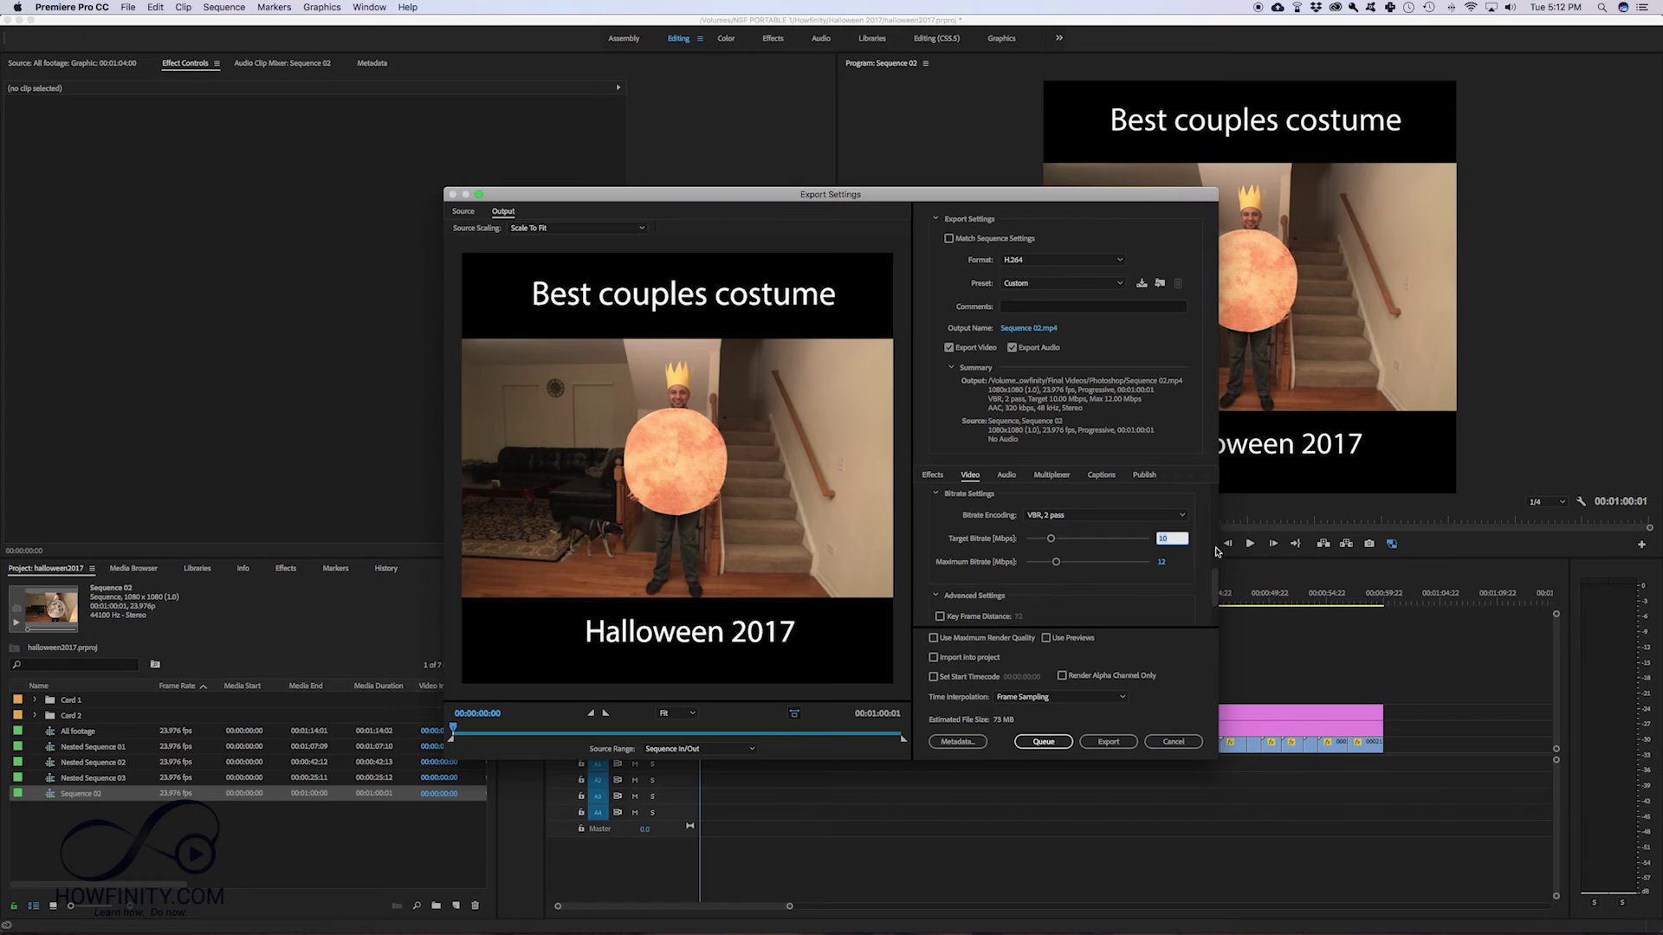
text(6)
key(Return)
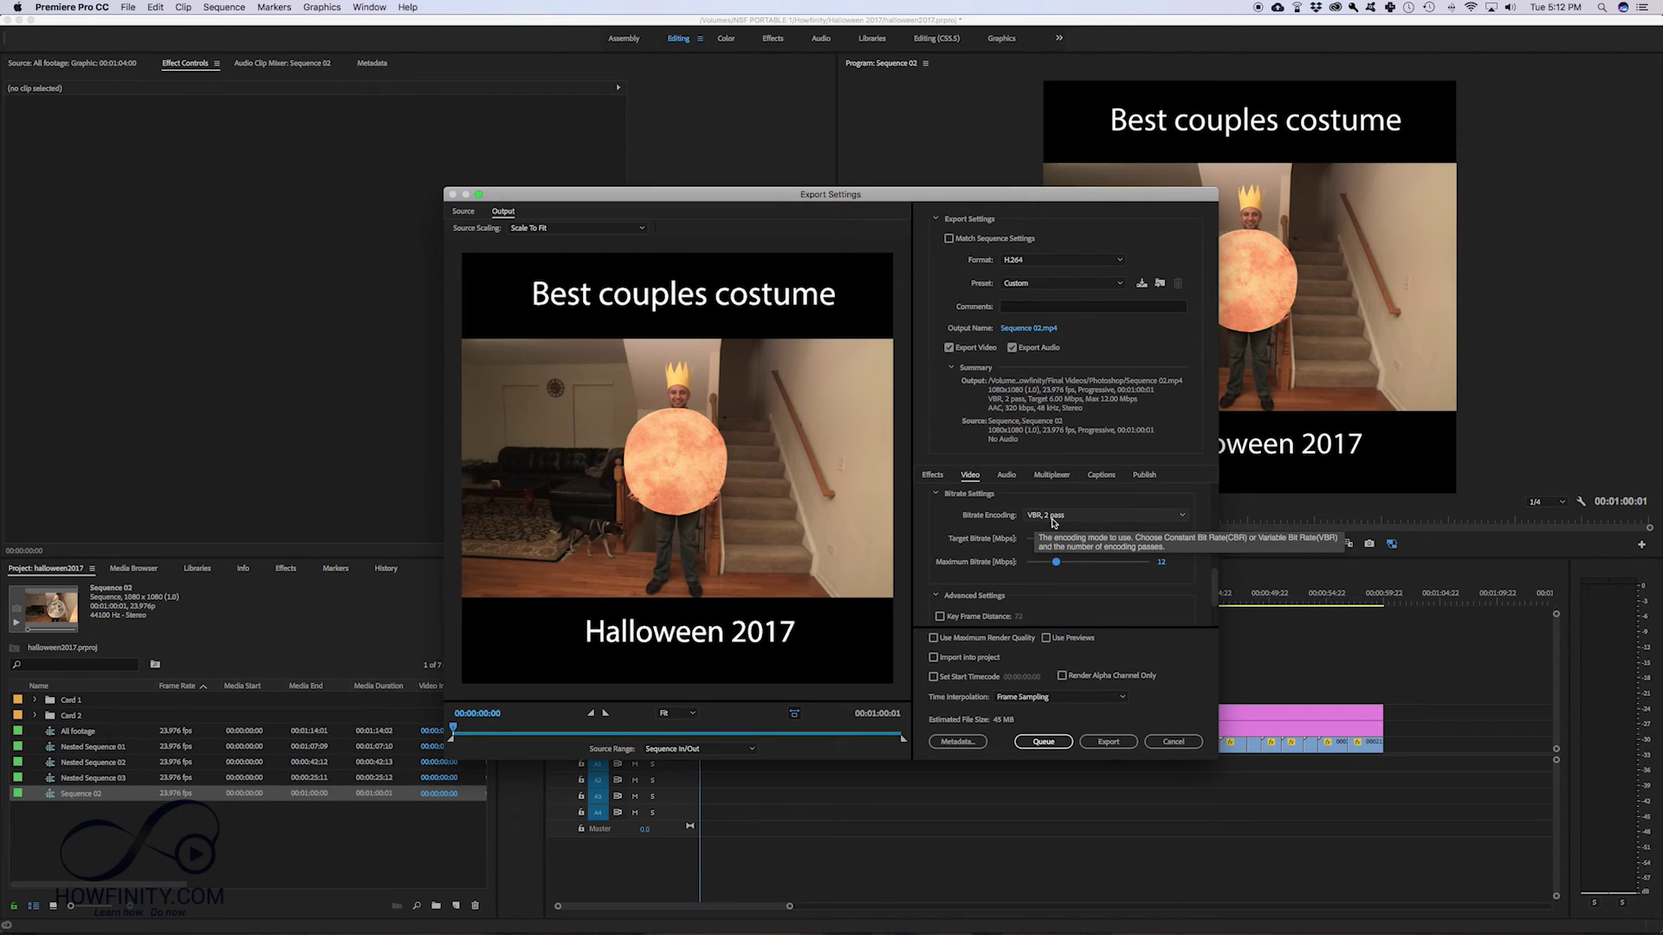
- Save the export as 'halloween 2017' on the Desktop
click(1033, 329)
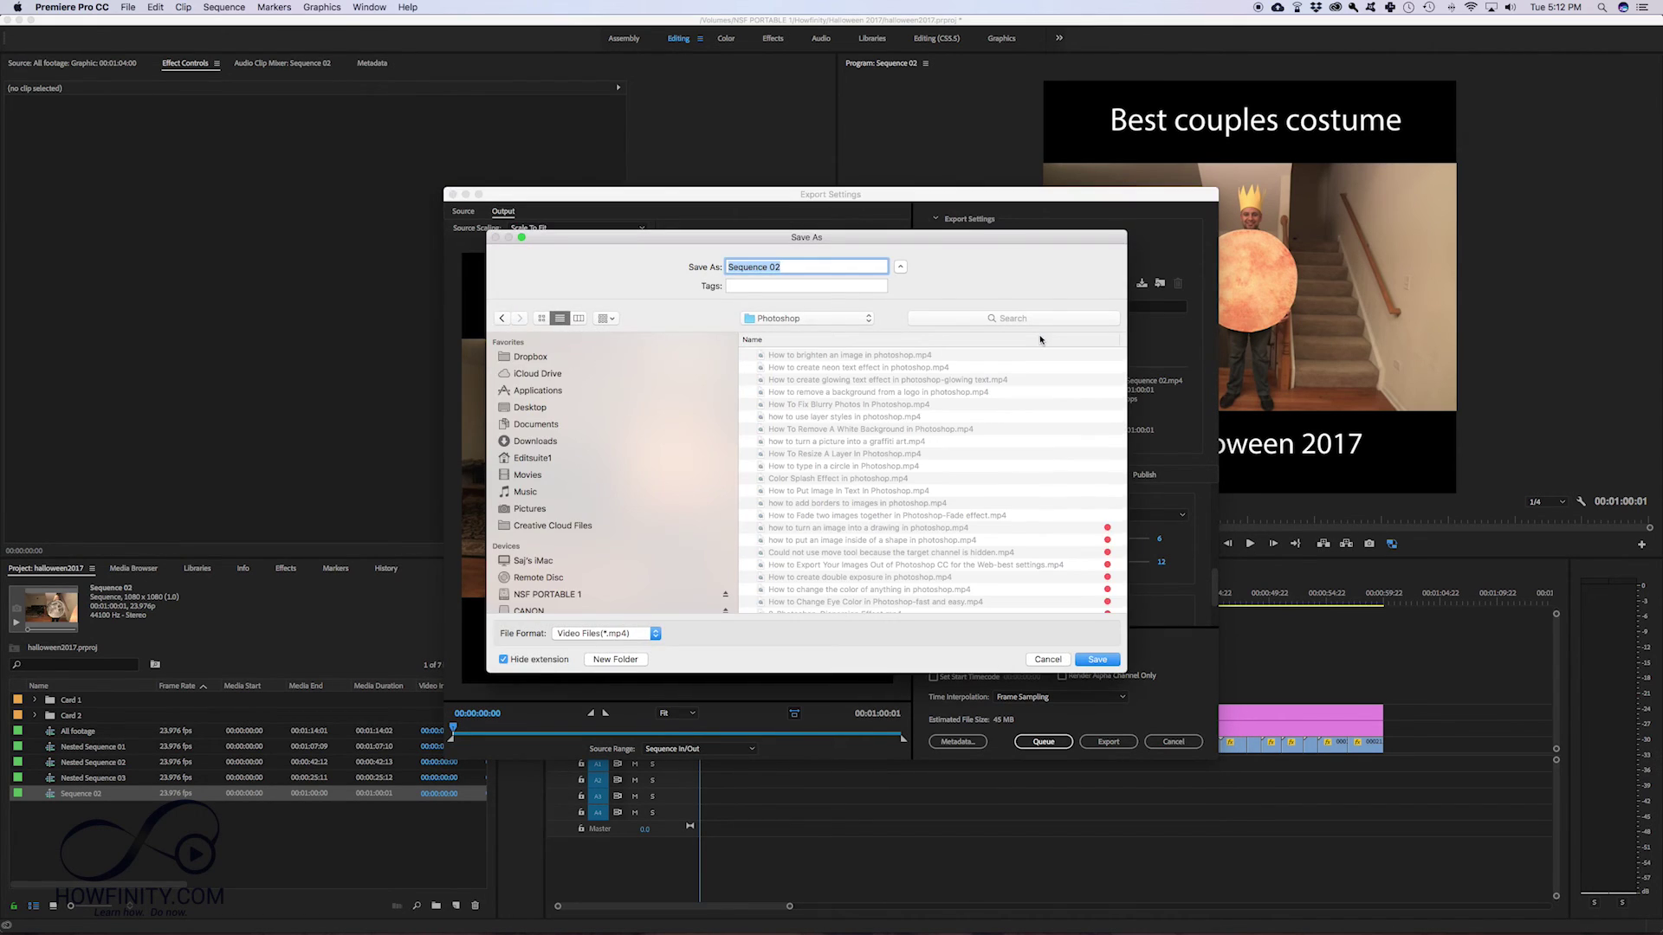
click(533, 406)
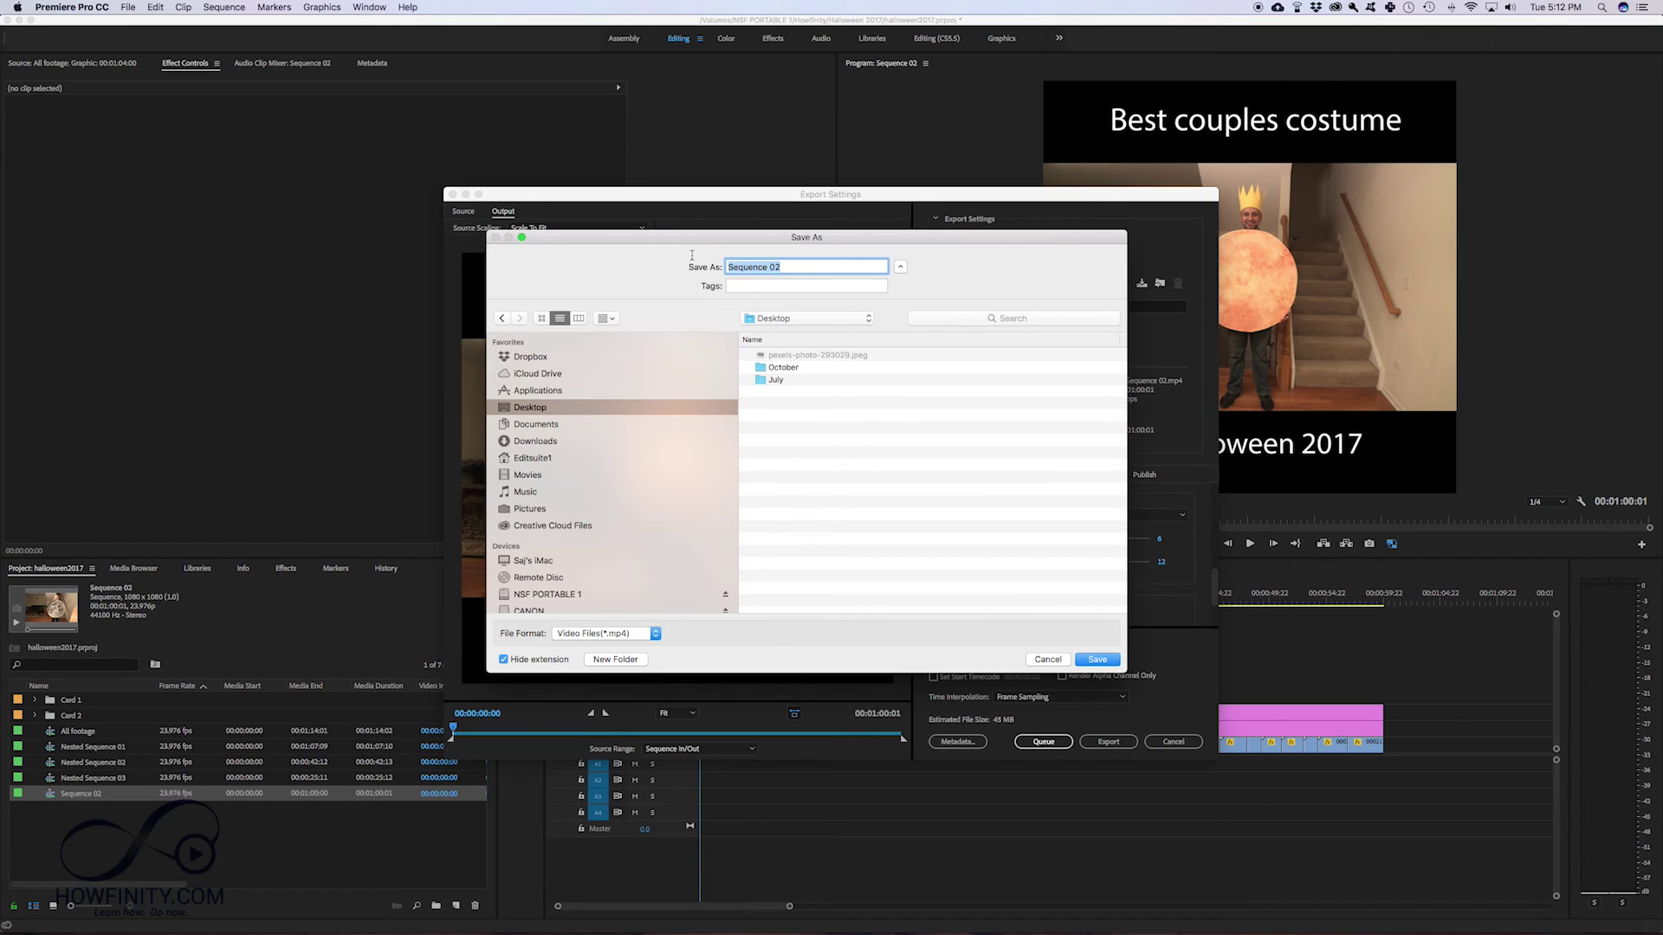
text(halloween 2017)
key(Return)
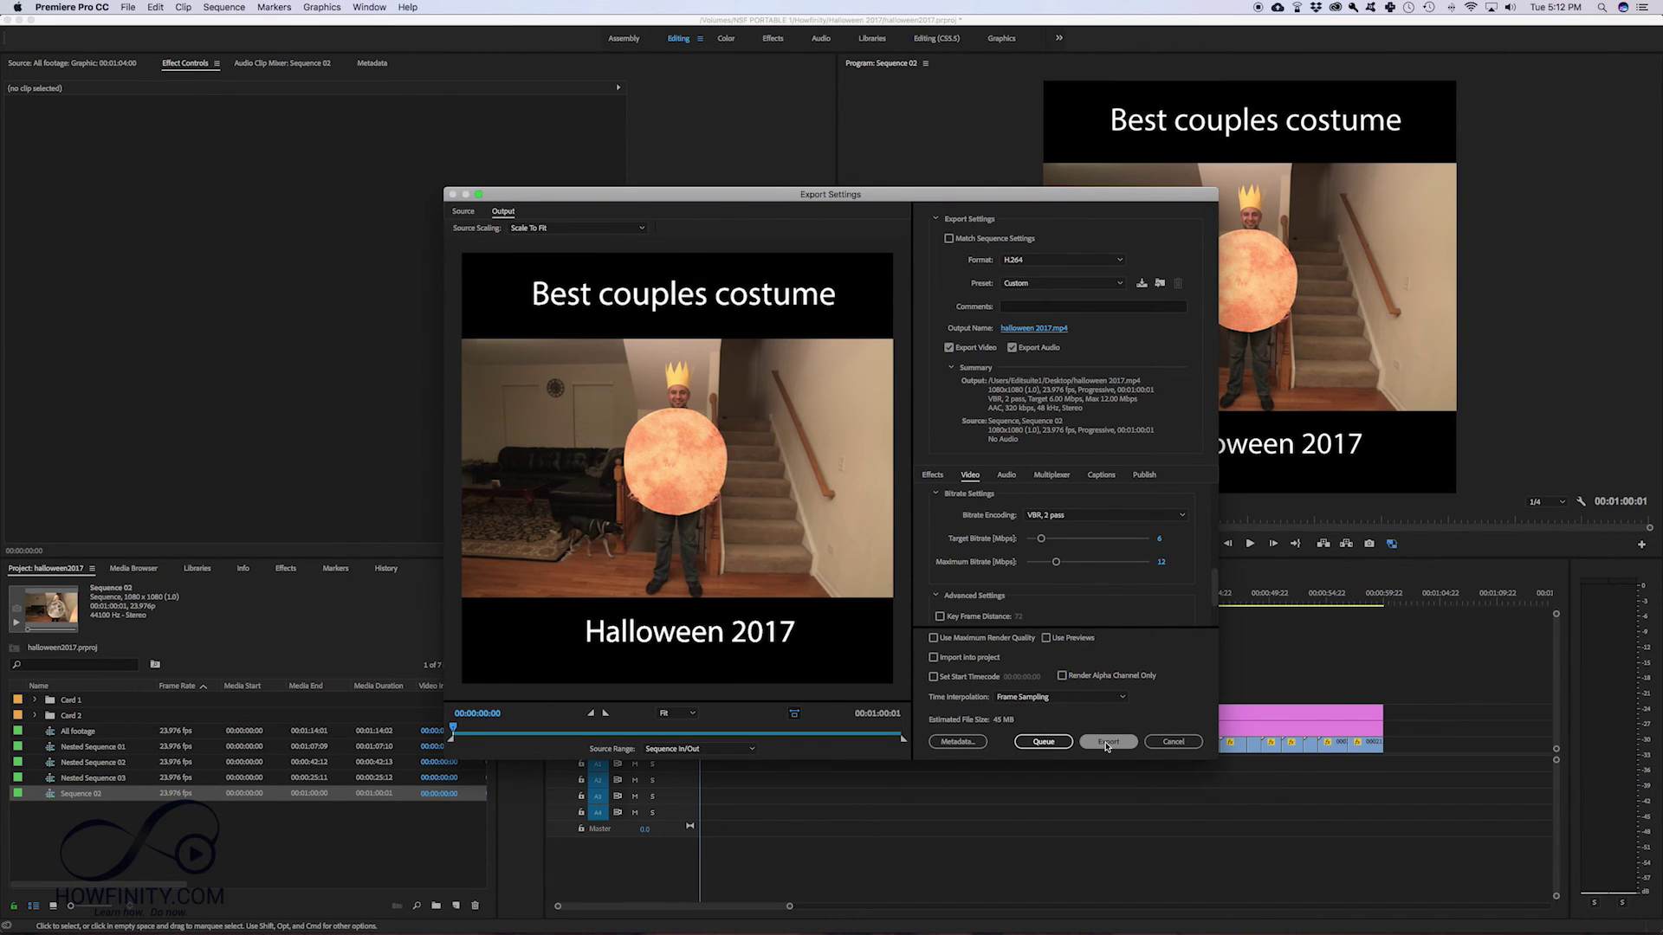
click(1105, 742)
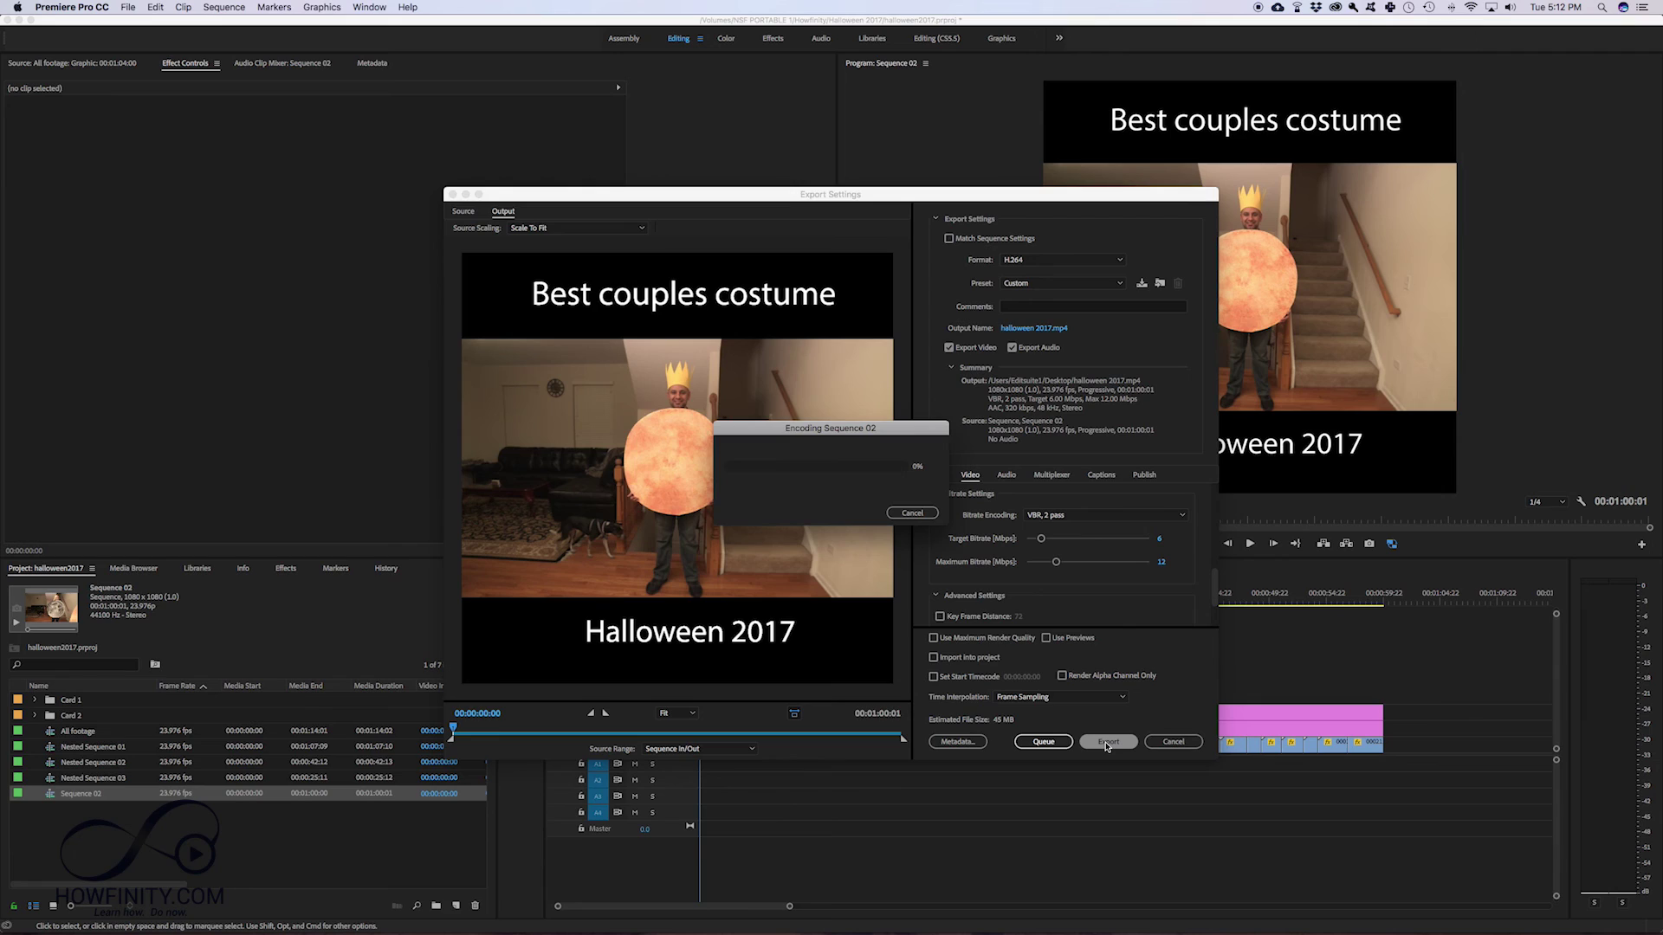